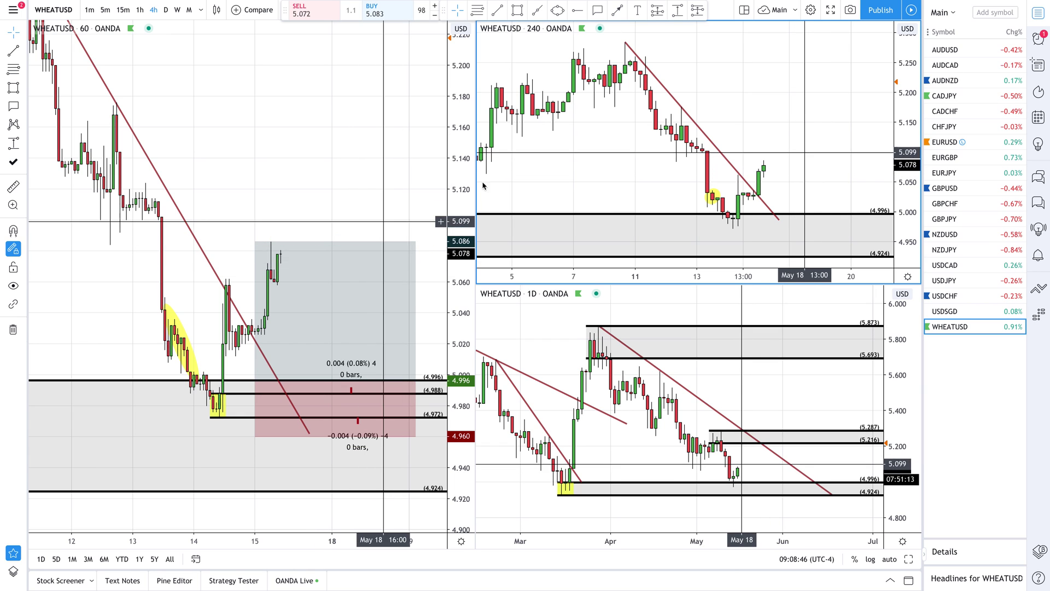
# Load the OANDA USDTRY pair on all charts, passing through USDSGD from the watchlist
pyautogui.click(966, 313)
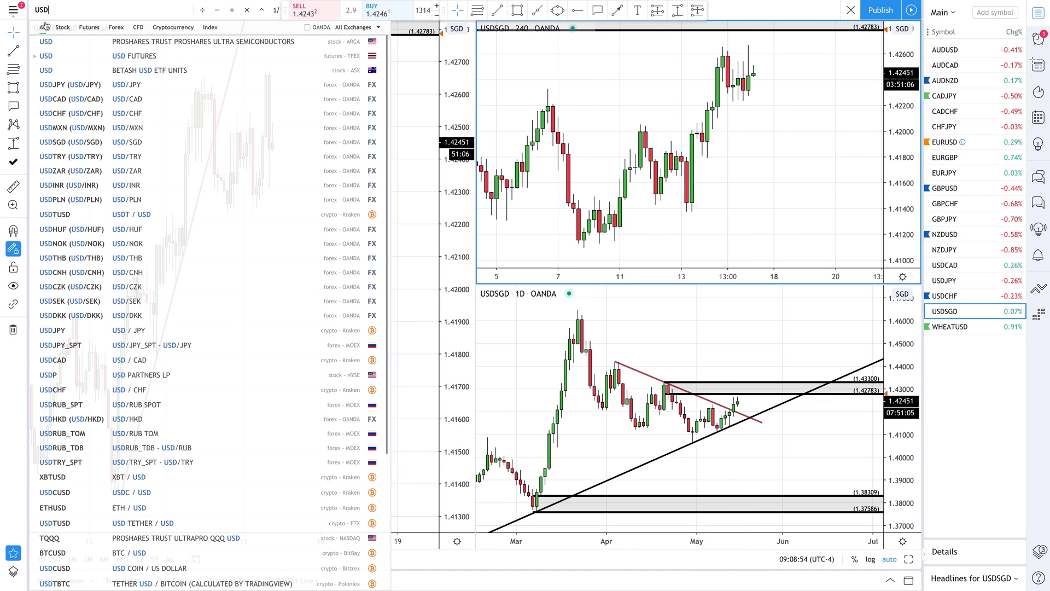
pyautogui.click(70, 160)
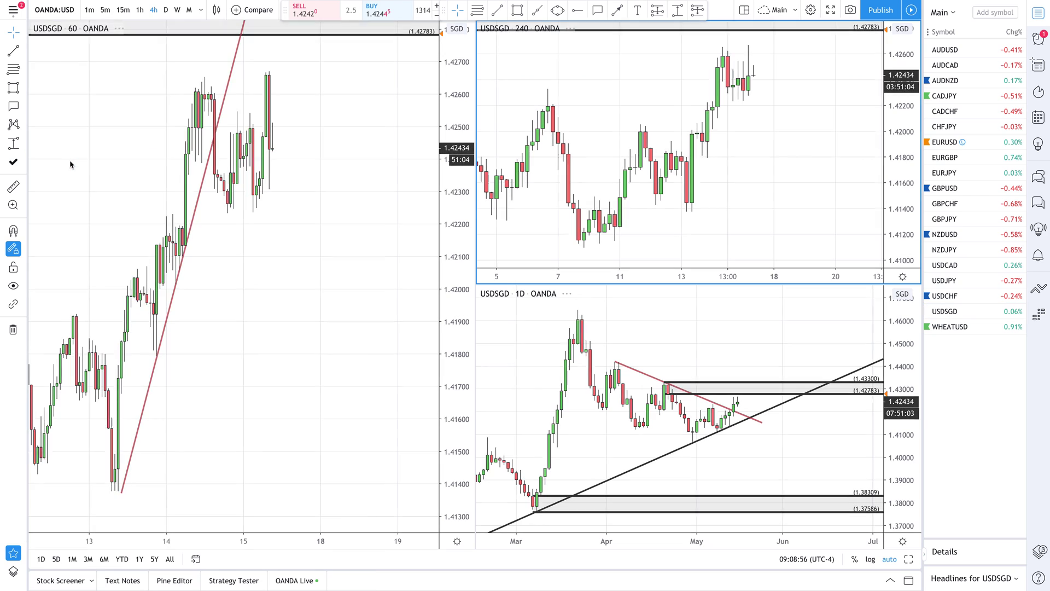
pyautogui.click(70, 161)
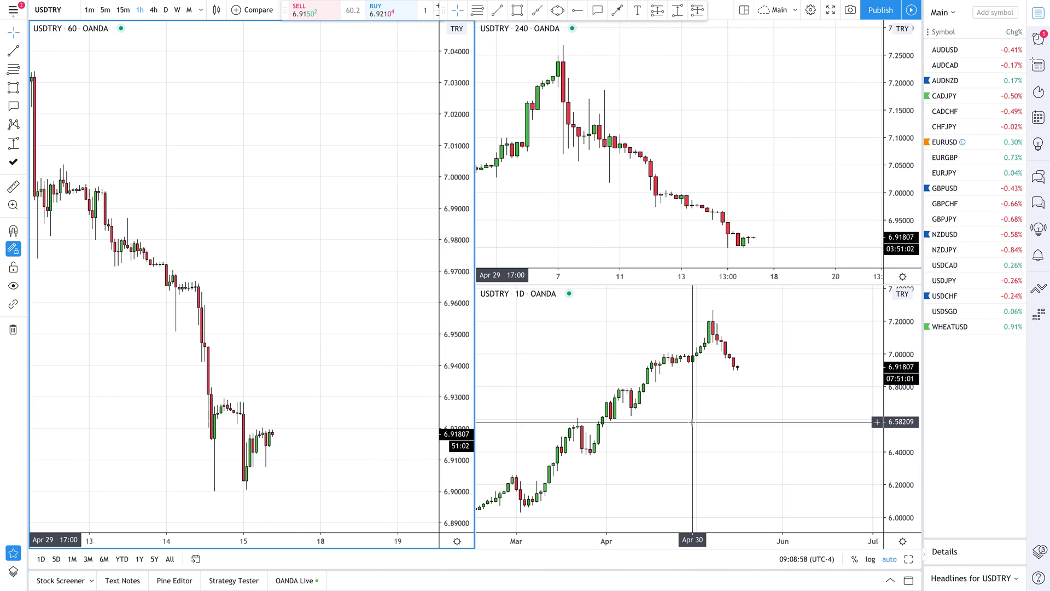
# Inspect the 60-minute USDTRY chart at full size, and readjust its price scale and position back in the three-chart layout
pyautogui.click(714, 423)
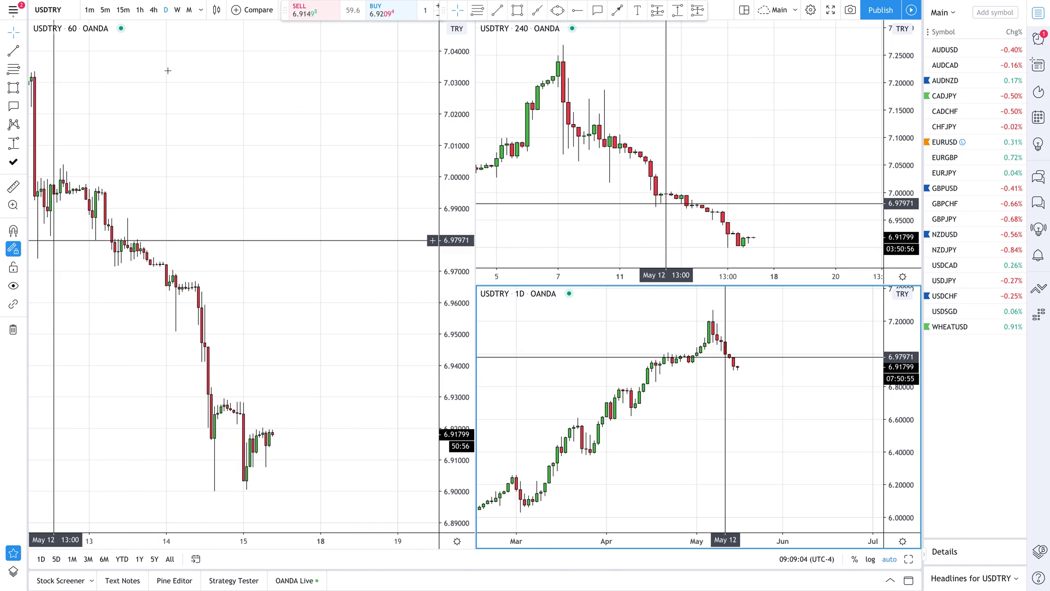
pyautogui.click(352, 237)
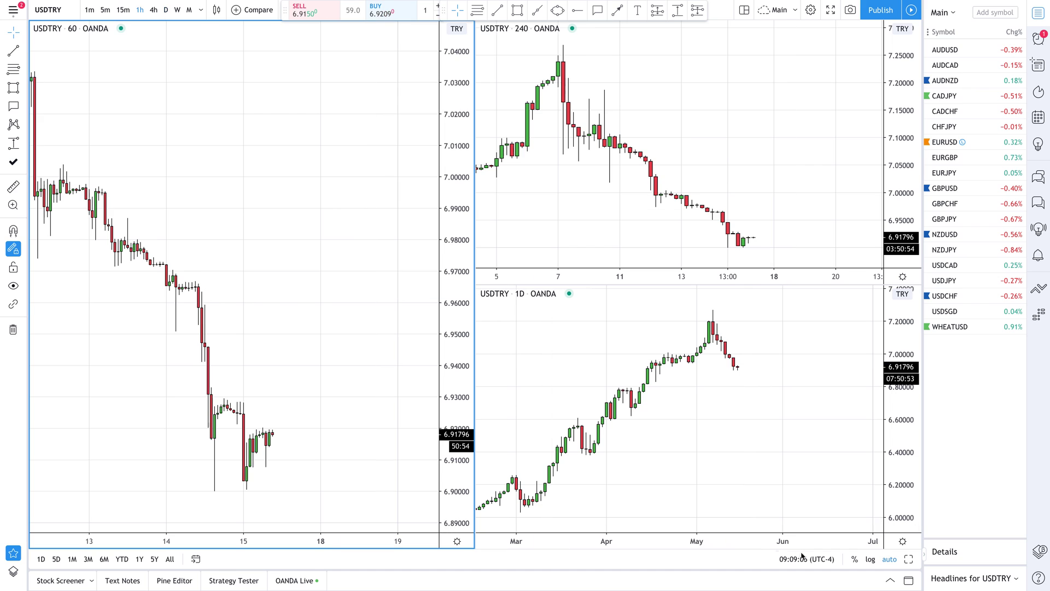
pyautogui.click(909, 560)
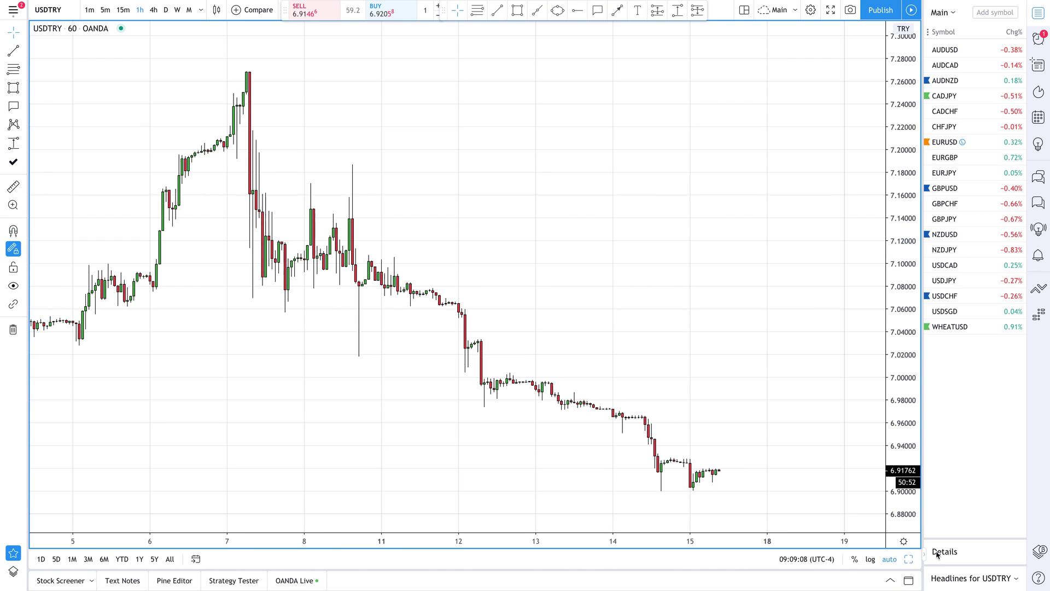
pyautogui.click(909, 559)
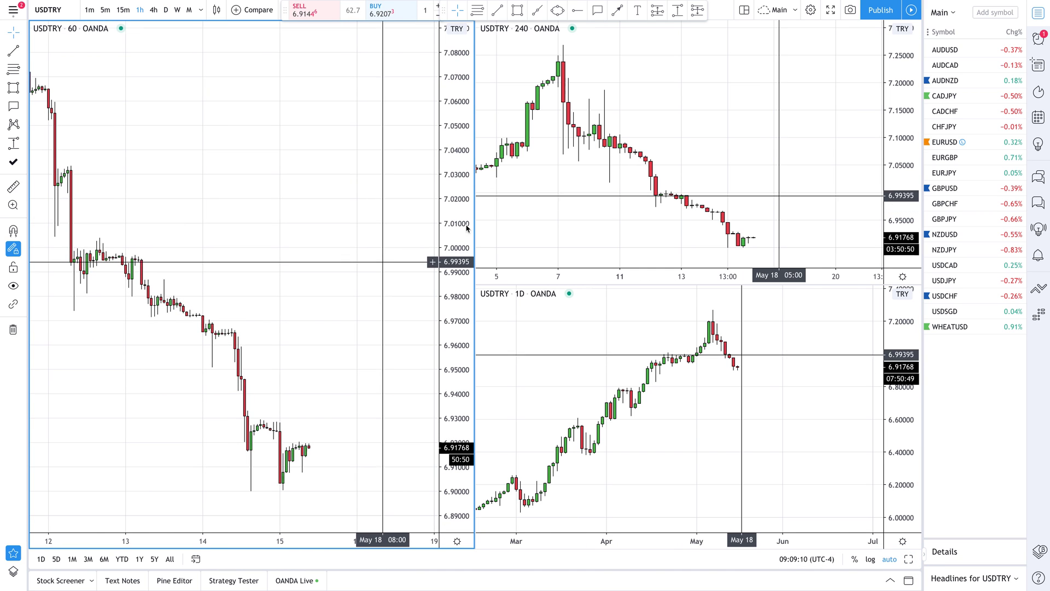
pyautogui.moveTo(466, 259); pyautogui.dragTo(467, 271)
pyautogui.moveTo(303, 242); pyautogui.dragTo(377, 235)
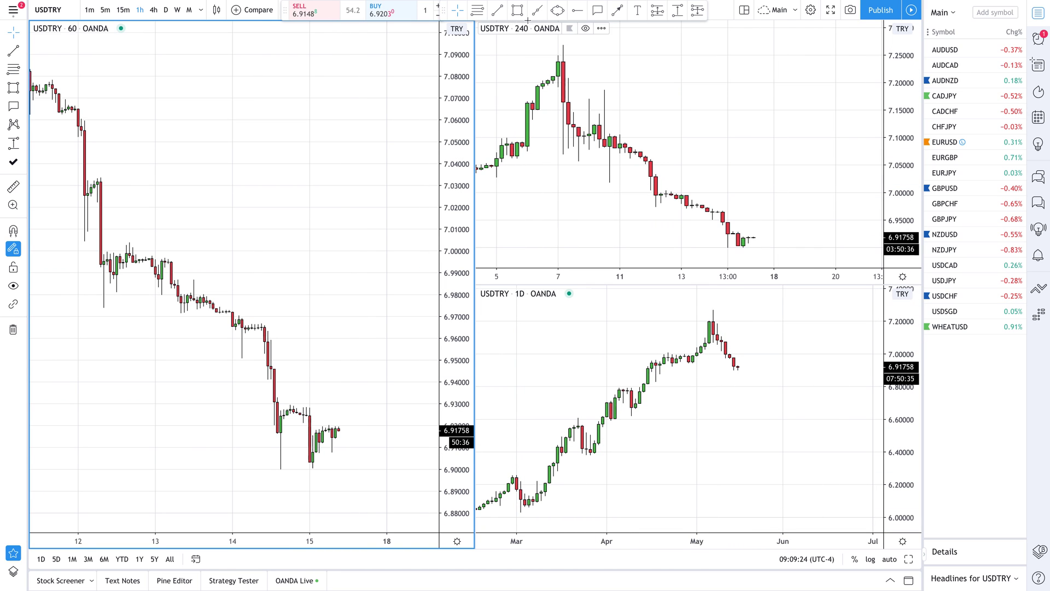
# Draw a price zone on the daily chart from about 6.94 down to 6.83 and delete it
pyautogui.click(484, 10)
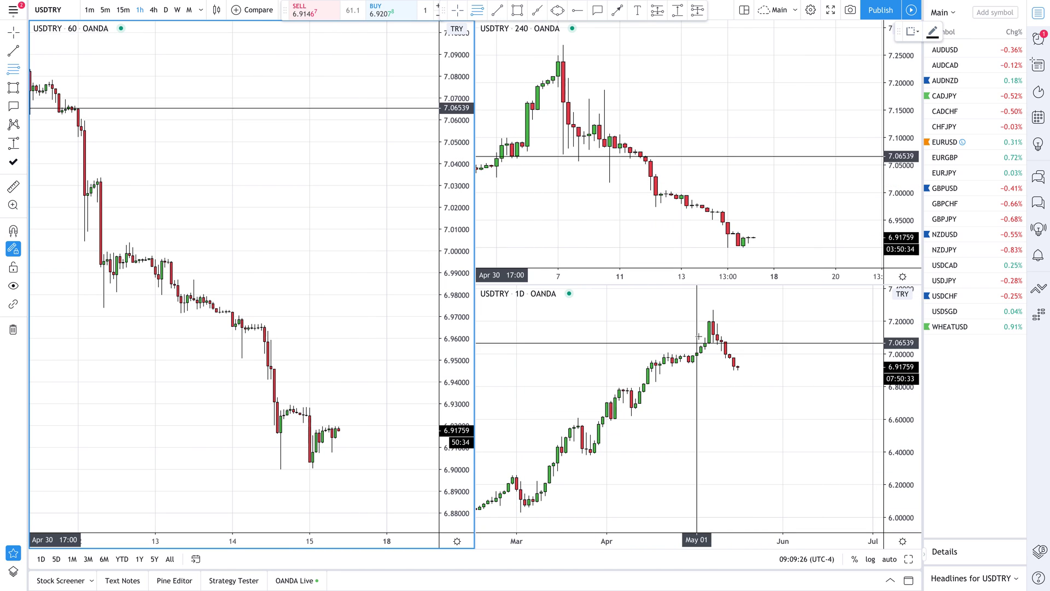
pyautogui.moveTo(649, 363); pyautogui.dragTo(649, 381)
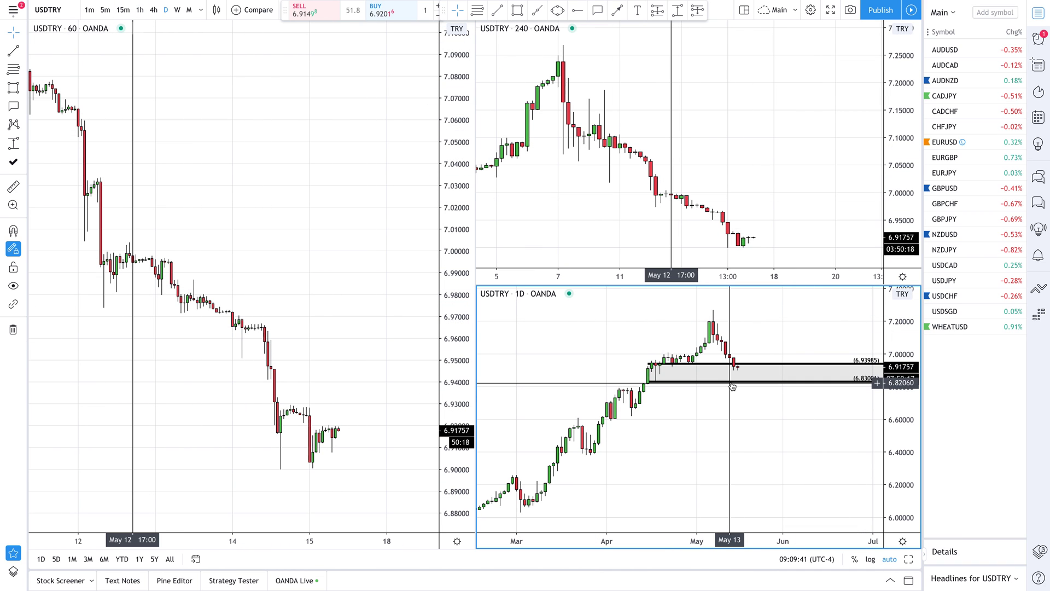
pyautogui.click(726, 383)
pyautogui.press('Delete')
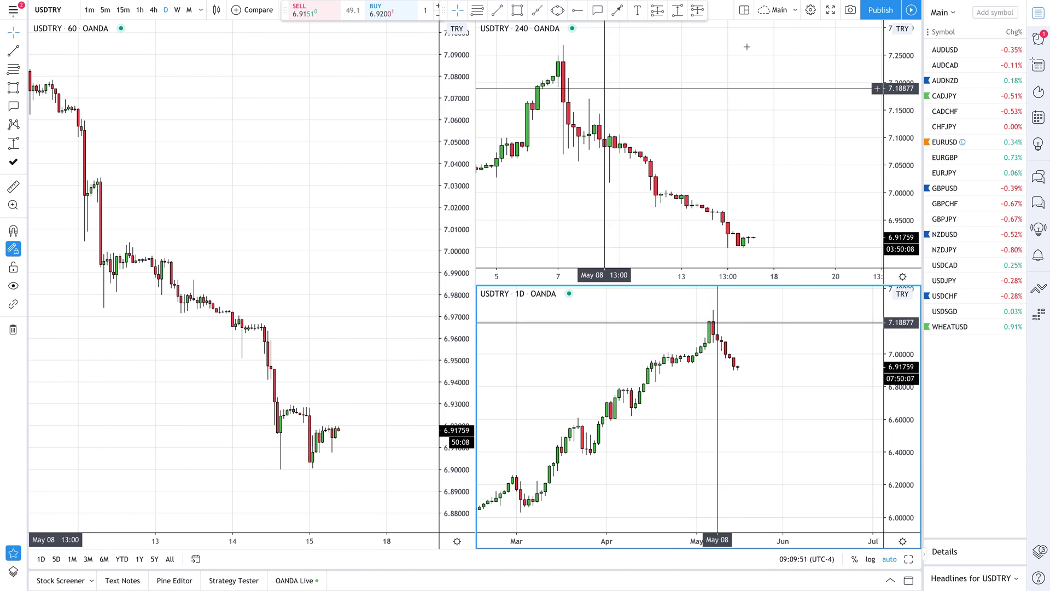
# Check which sync options are enabled across all charts in the layout settings
pyautogui.click(744, 10)
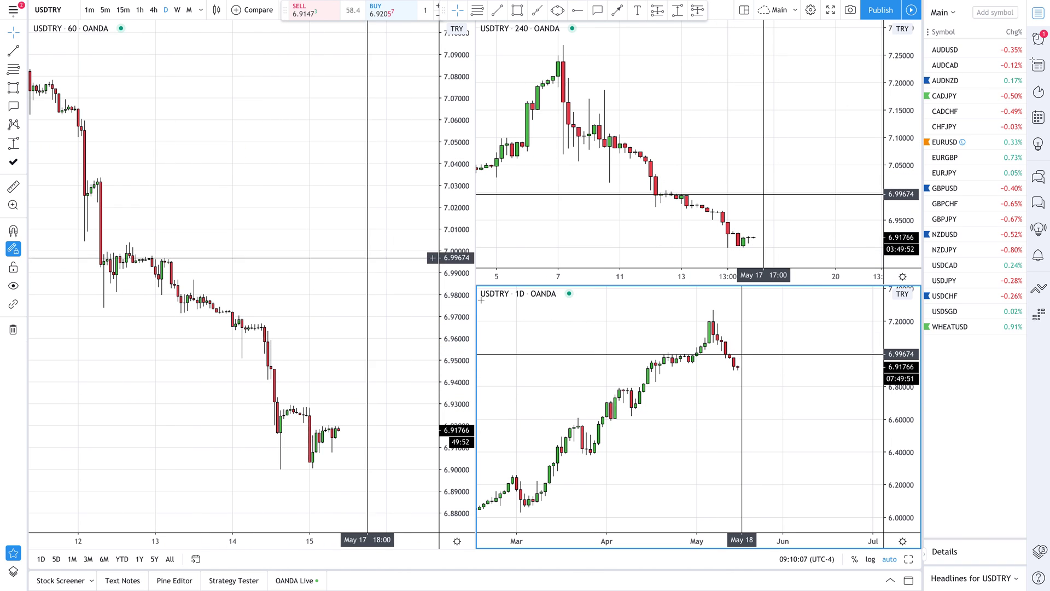
pyautogui.click(750, 12)
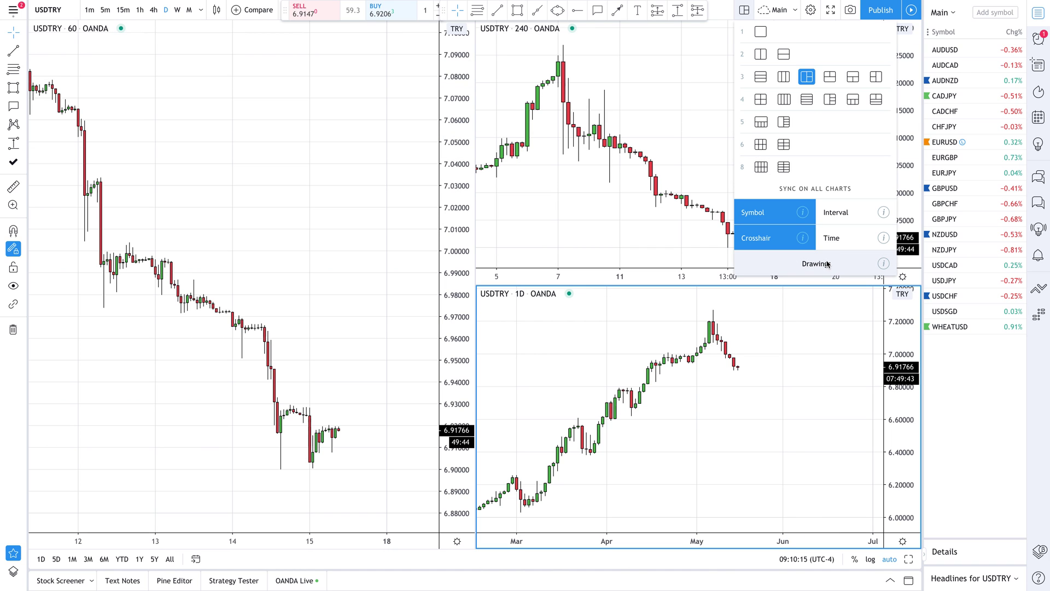
pyautogui.click(771, 378)
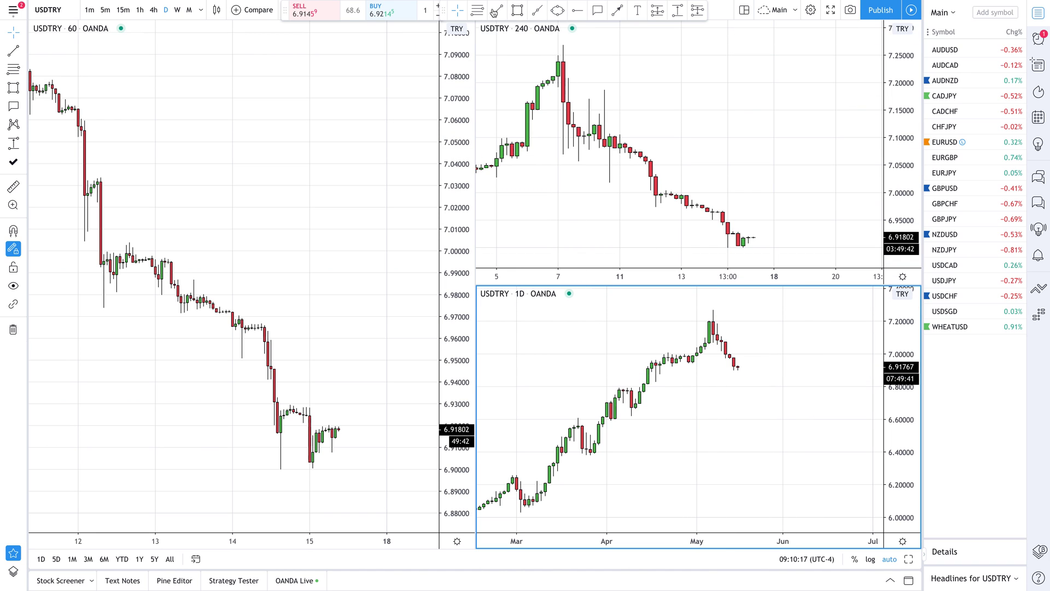
# Draw a price zone on the daily chart between 6.83315 and 6.96810, and sync it to all charts
pyautogui.click(647, 380)
pyautogui.click(668, 359)
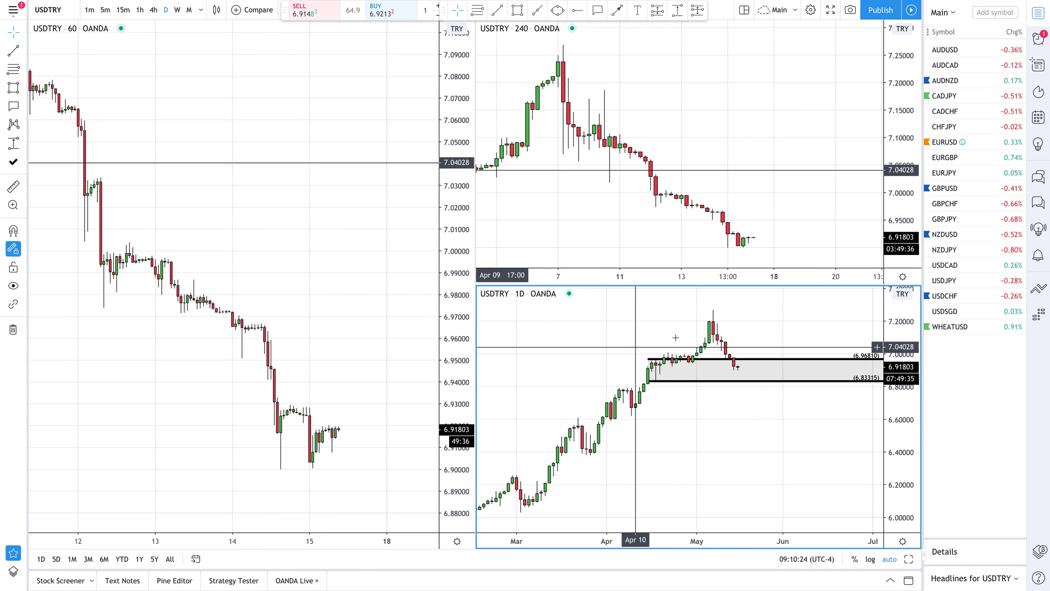
pyautogui.rightClick(722, 361)
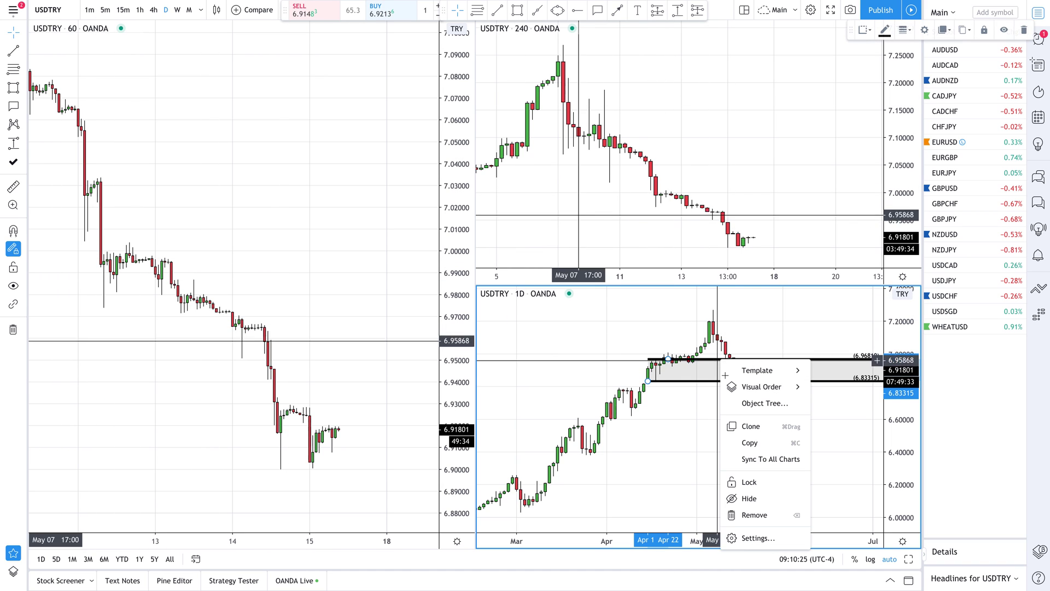
pyautogui.click(760, 459)
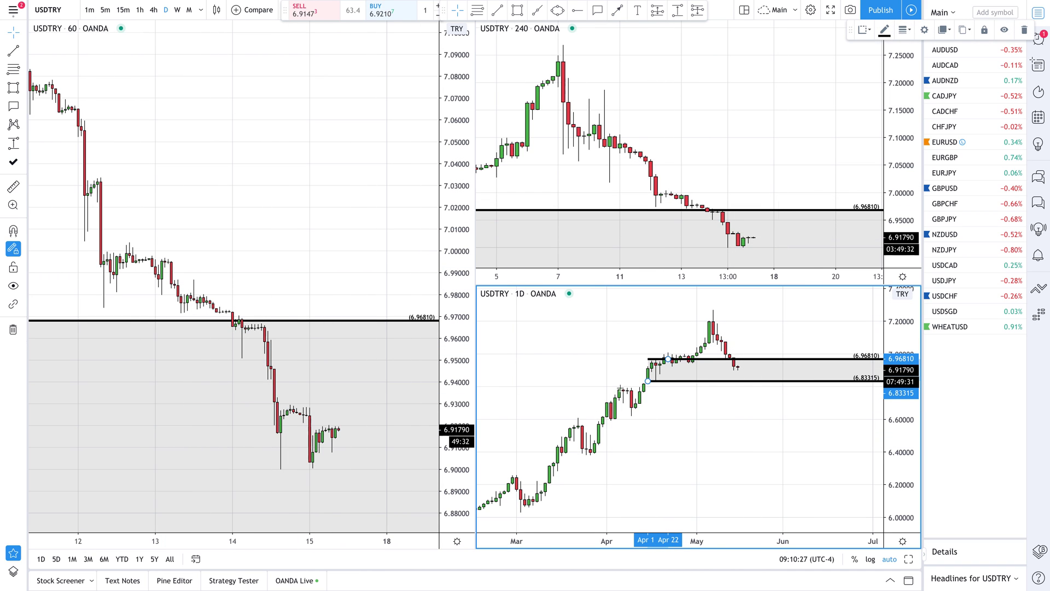
# Delete the synced price zone from the charts through the 60-minute chart
pyautogui.click(344, 342)
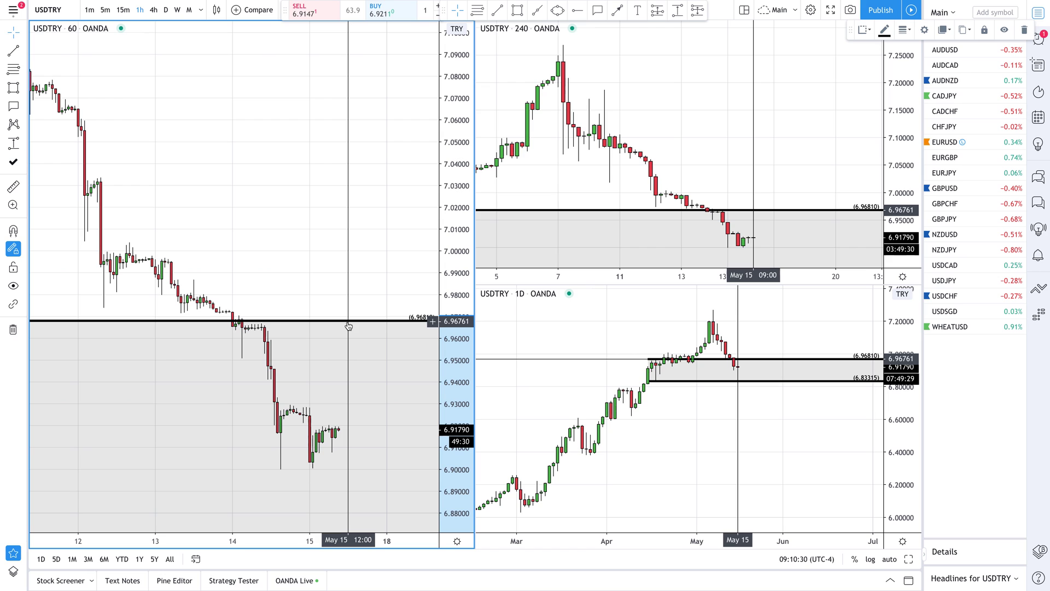
pyautogui.press('Delete')
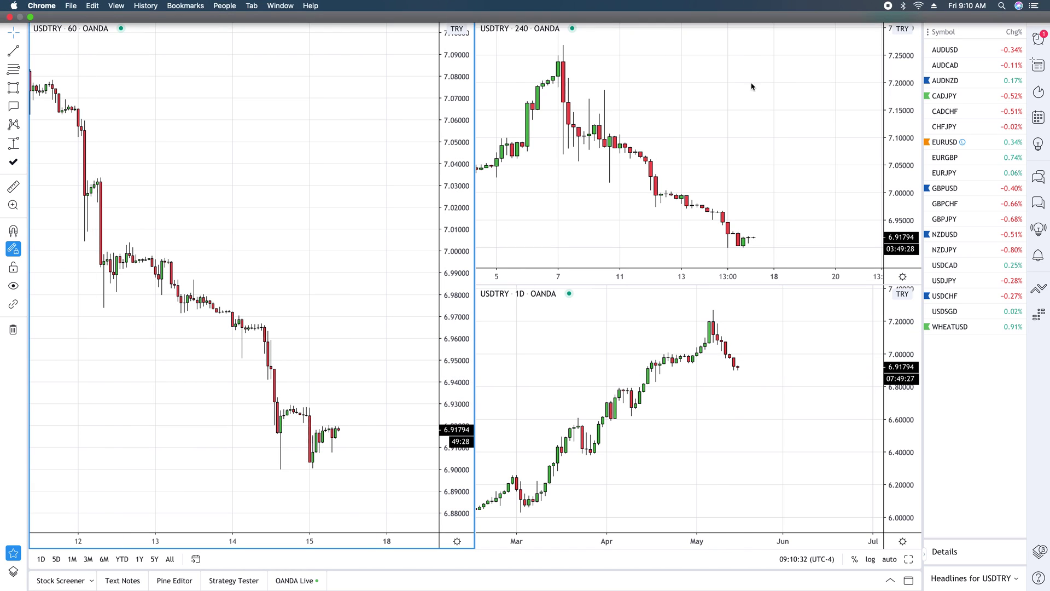
# Review the Drawings sync option in the chart layout settings without changing it
pyautogui.click(745, 10)
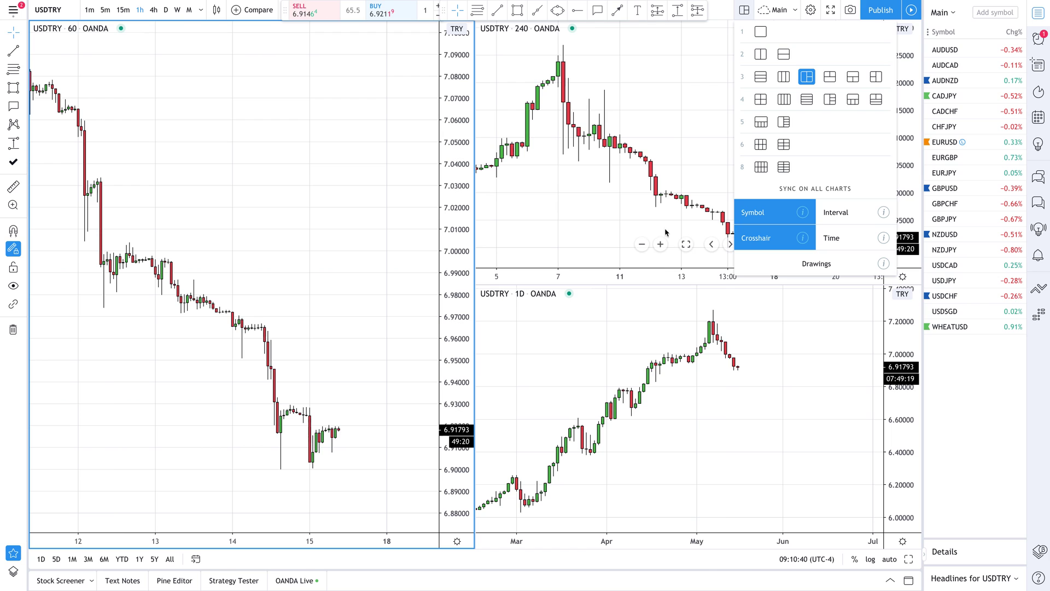
pyautogui.click(751, 401)
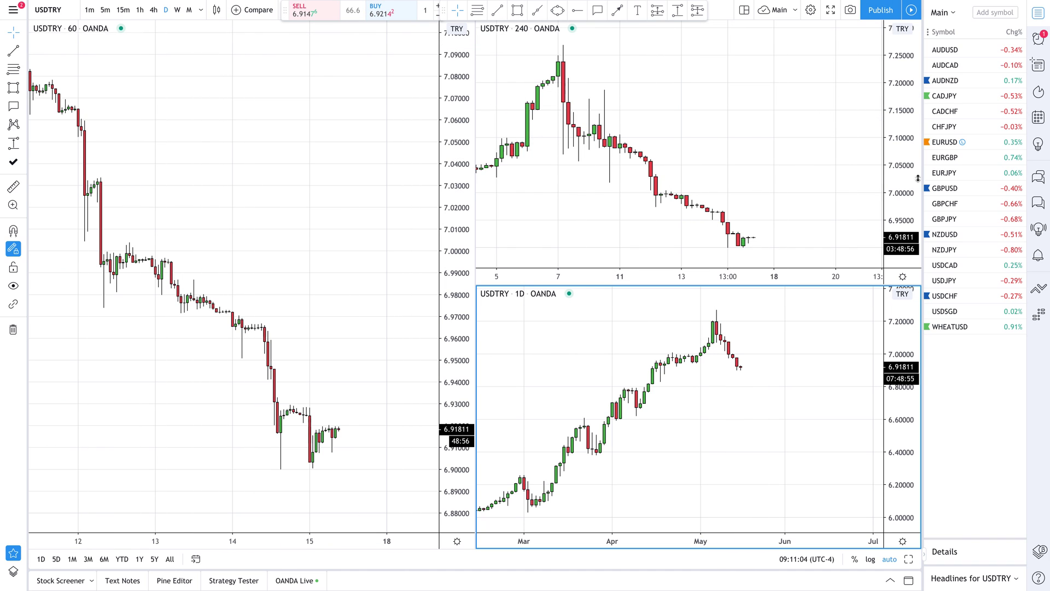
# Browse the saved watchlists, displaying Commodities and Currency Futures
pyautogui.click(953, 14)
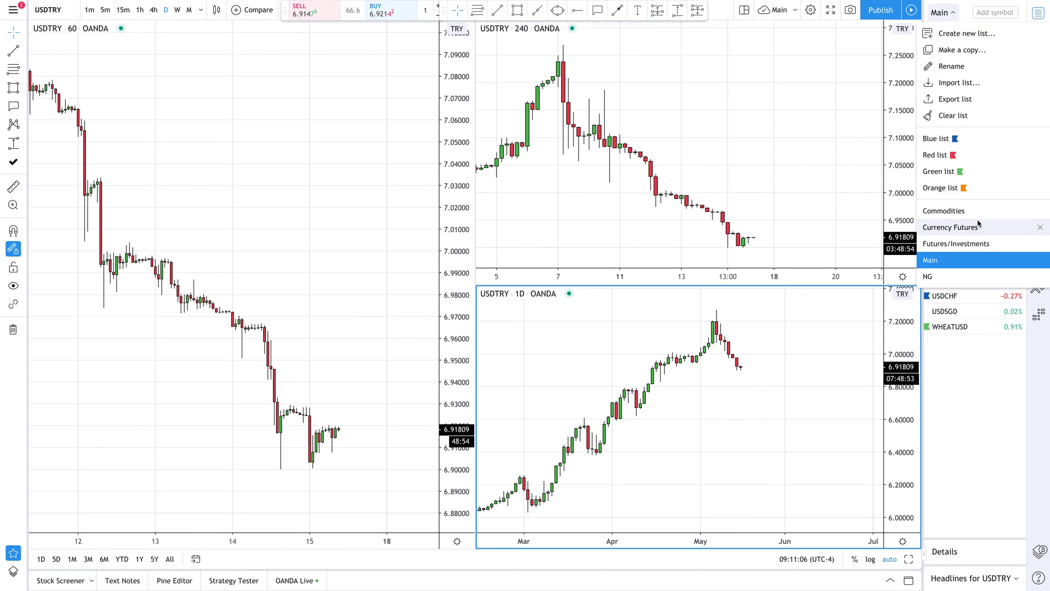
pyautogui.click(964, 260)
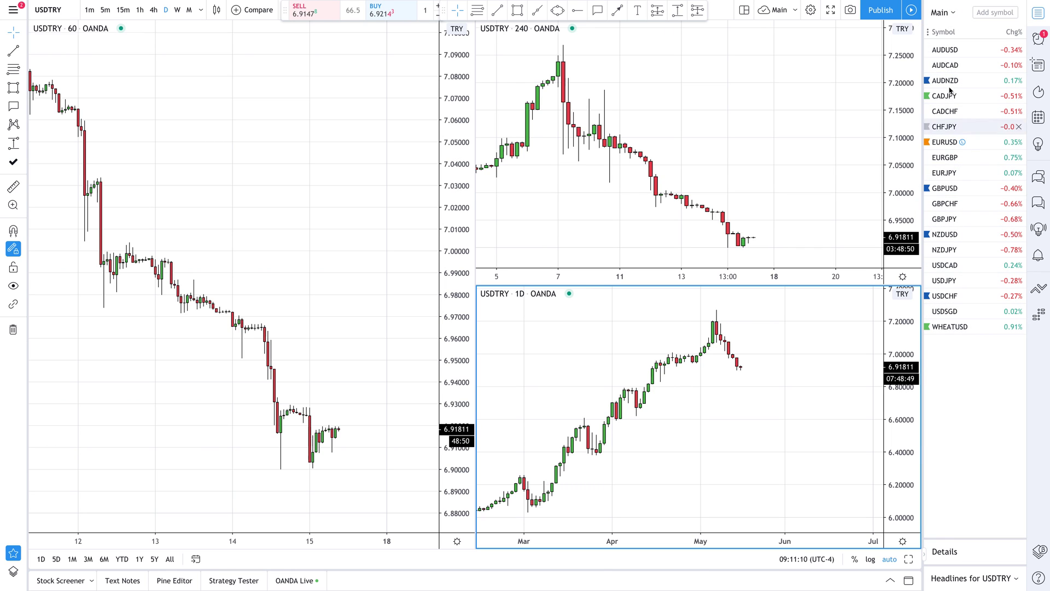
pyautogui.click(950, 9)
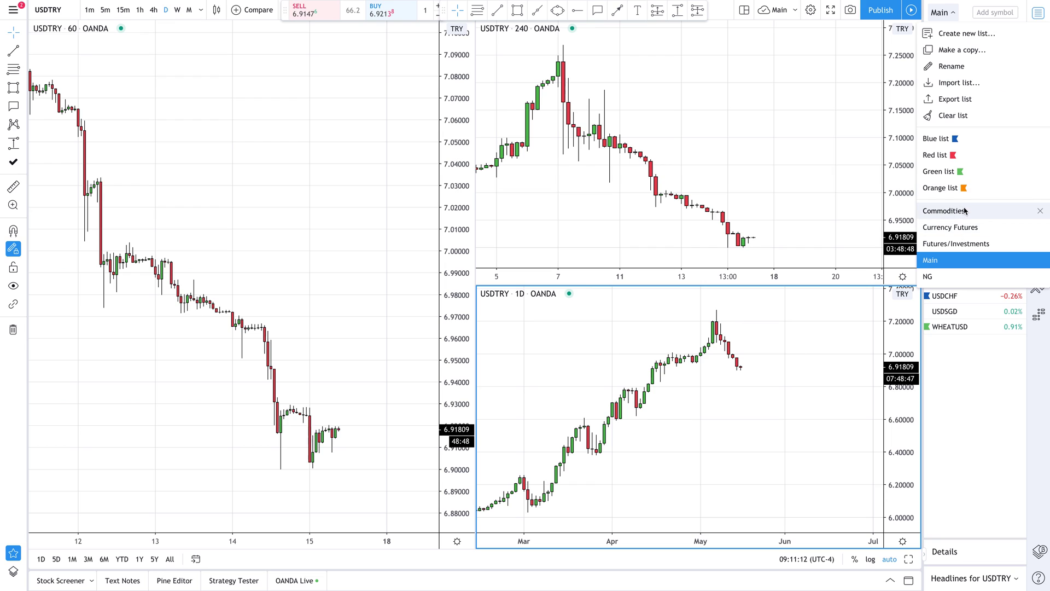
pyautogui.click(945, 211)
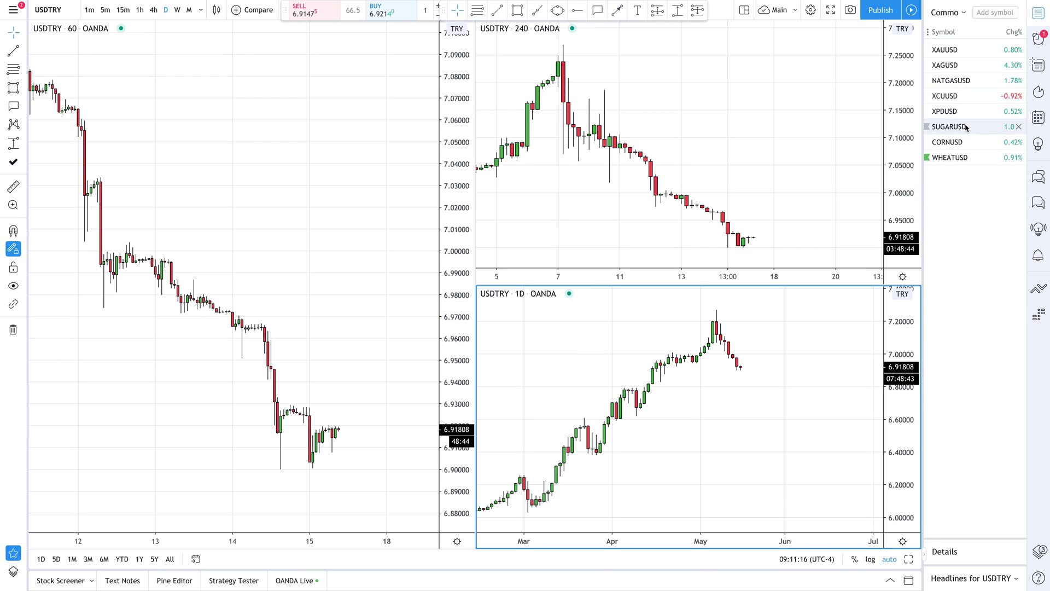
pyautogui.click(955, 14)
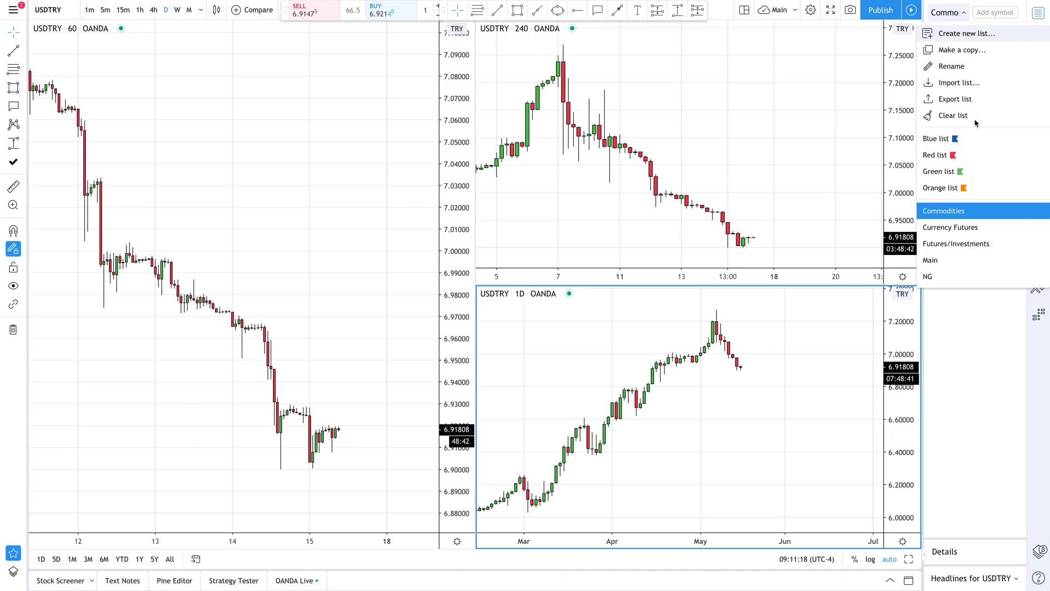
pyautogui.click(960, 232)
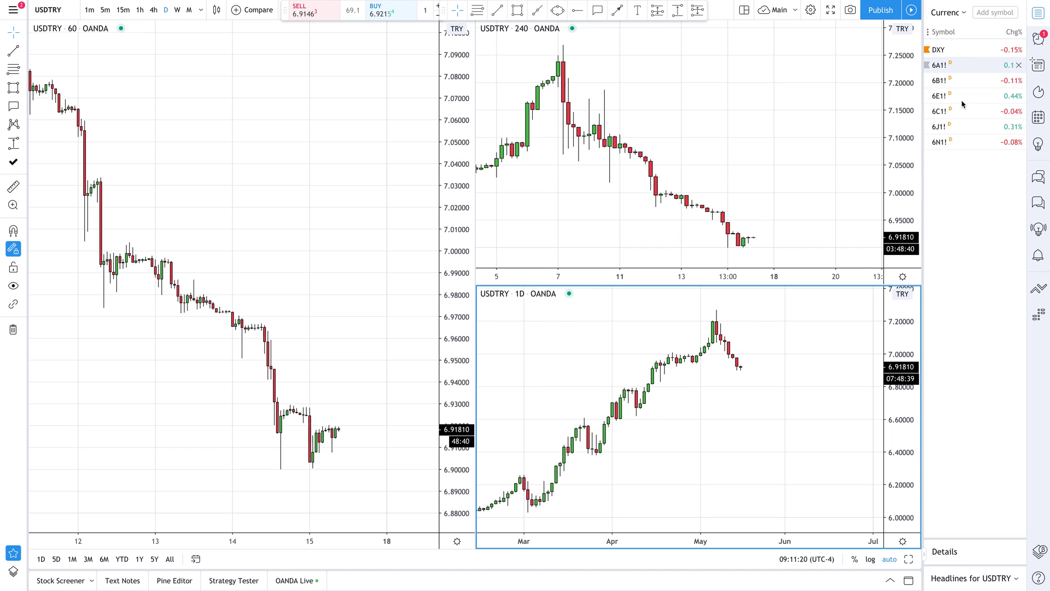
# Display the NG watchlist followed by the Futures/Investments watchlist
pyautogui.click(963, 13)
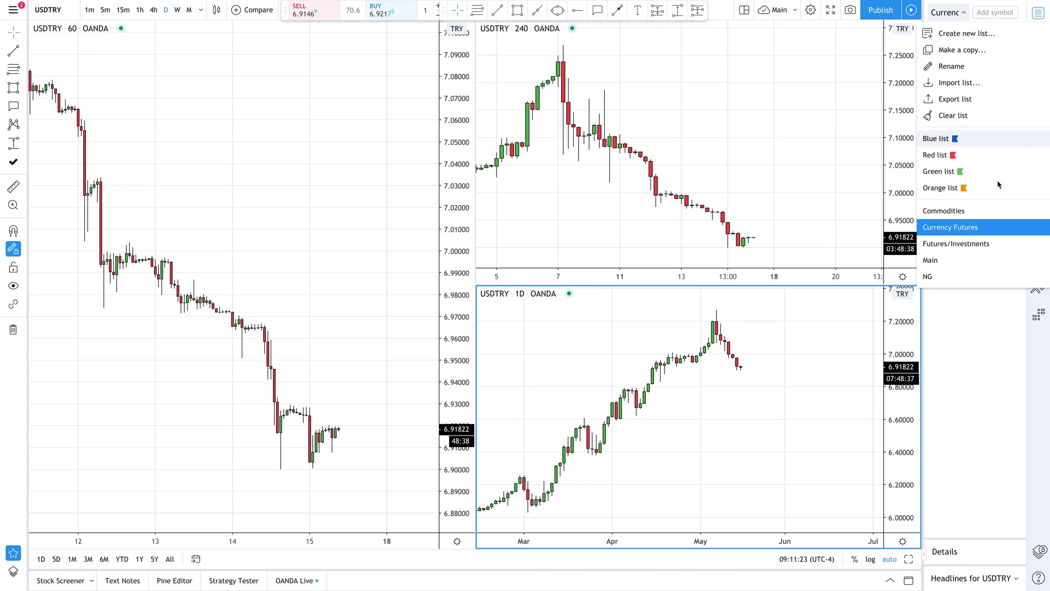
pyautogui.click(952, 278)
pyautogui.click(950, 13)
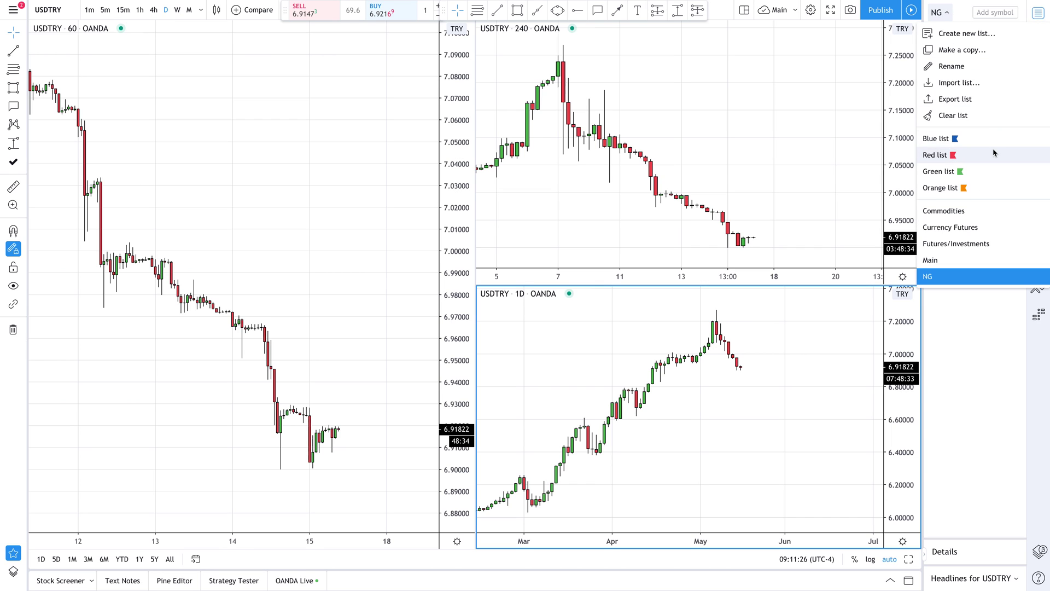
pyautogui.click(974, 249)
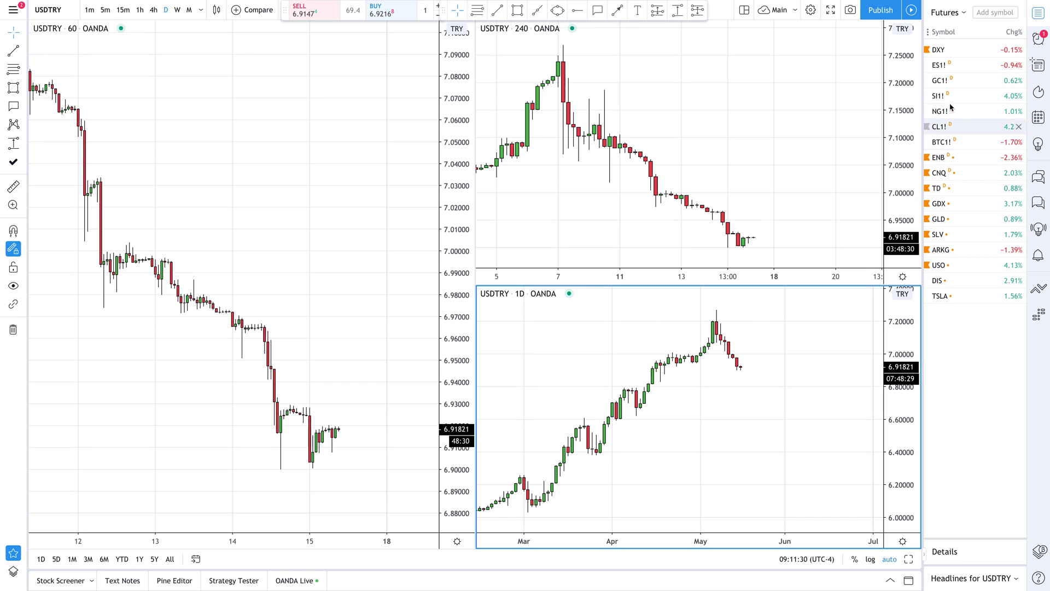
# Revisit the Currency Futures watchlist, return to Main and highlight AUDNZD
pyautogui.click(946, 12)
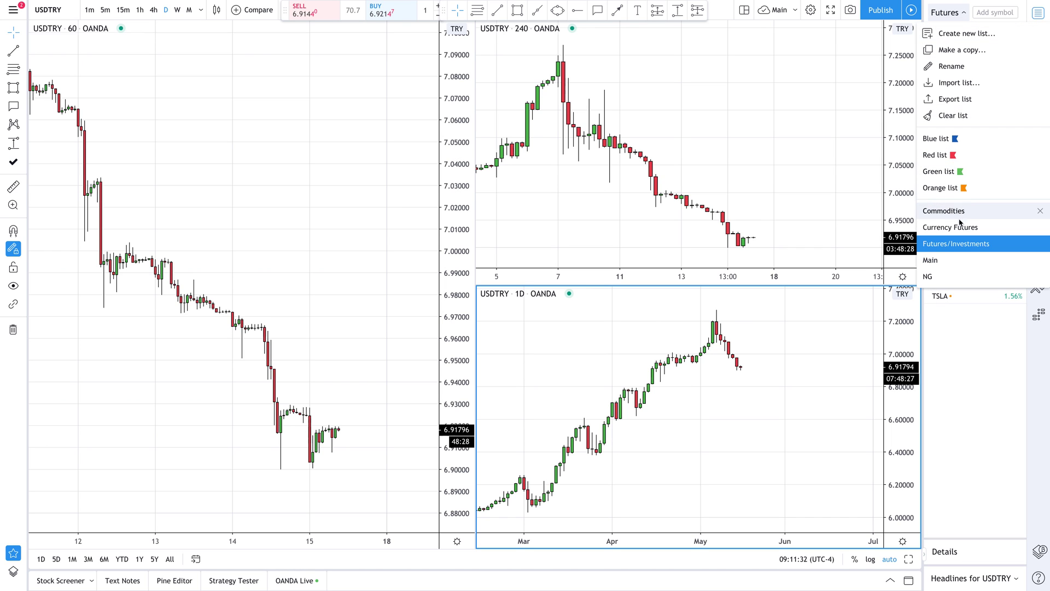
pyautogui.click(975, 229)
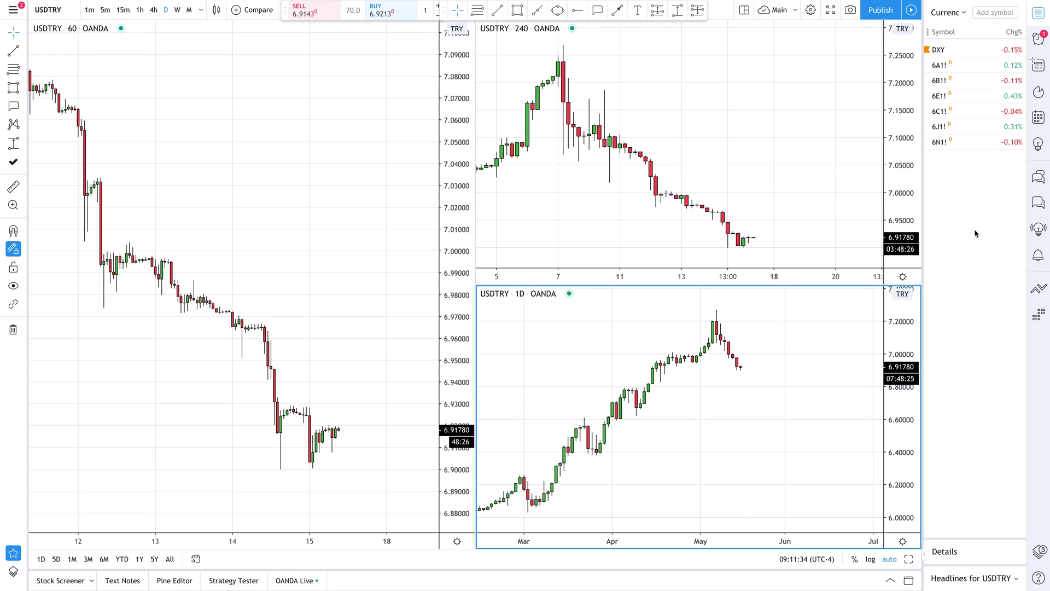
pyautogui.click(949, 12)
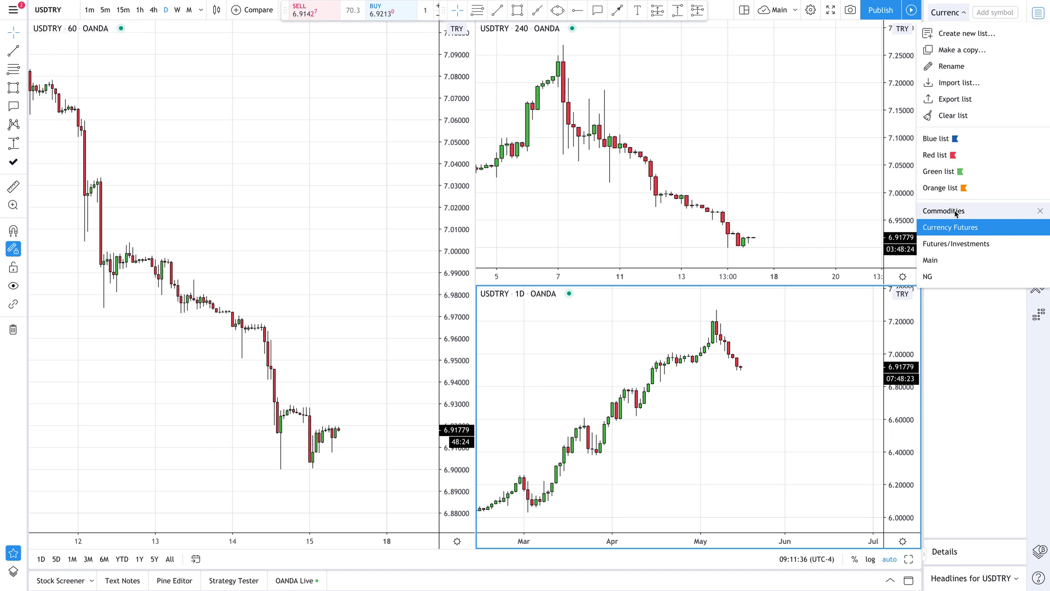
pyautogui.click(935, 260)
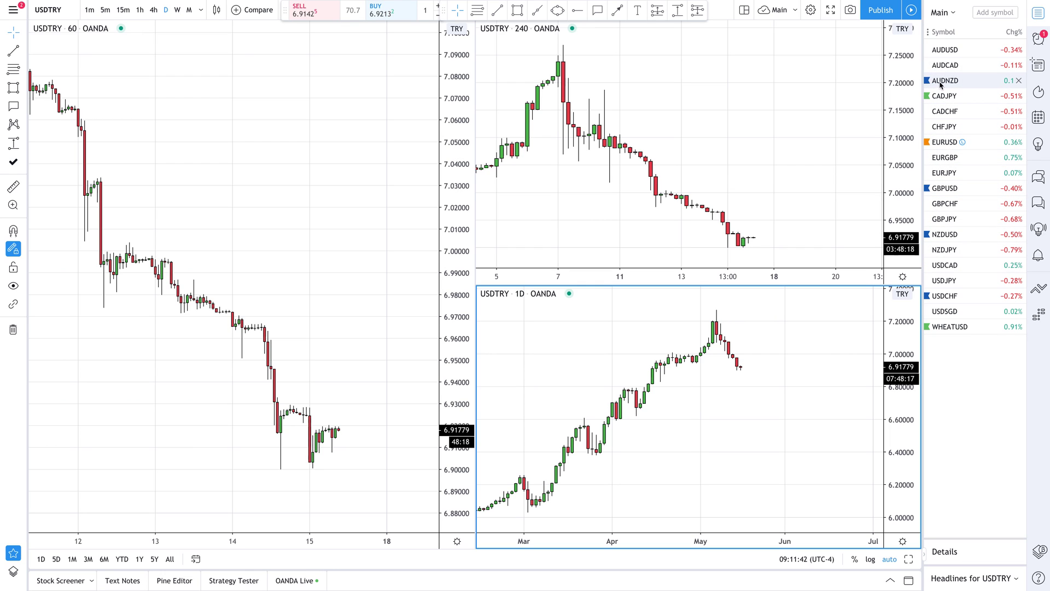
pyautogui.click(967, 83)
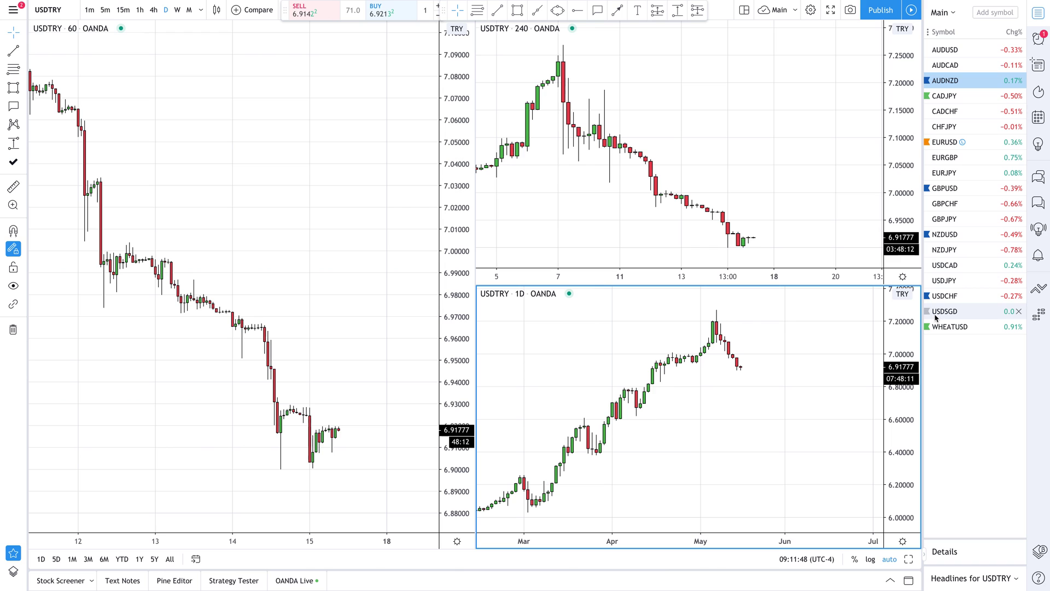
pyautogui.rightClick(629, 343)
pyautogui.click(678, 540)
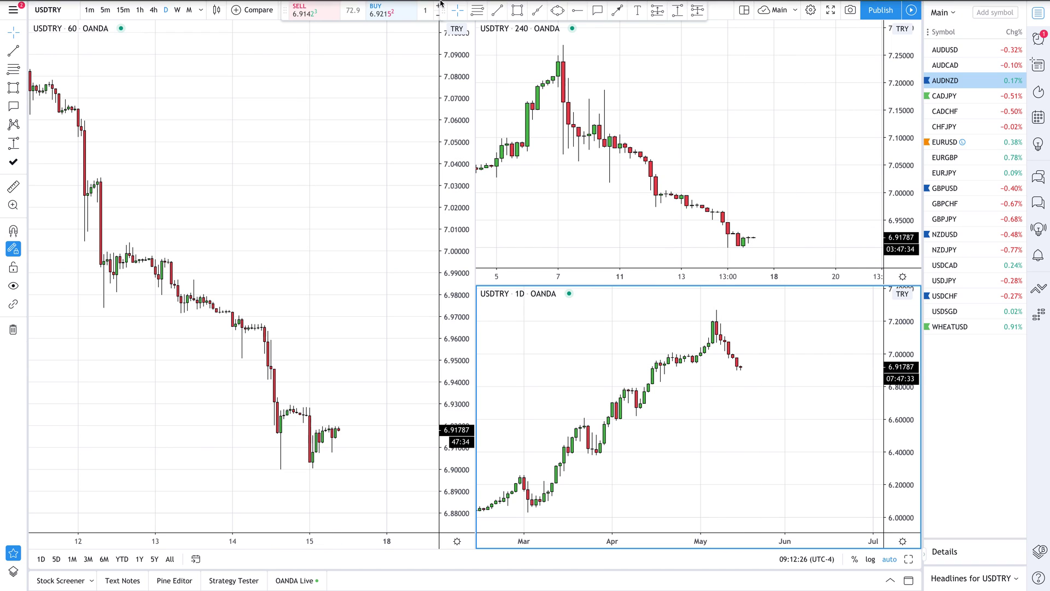
# Shift the floating favorite drawing tools and the Buy/Sell box slightly, and list the measuring tools with their favorite markings
pyautogui.click(336, 258)
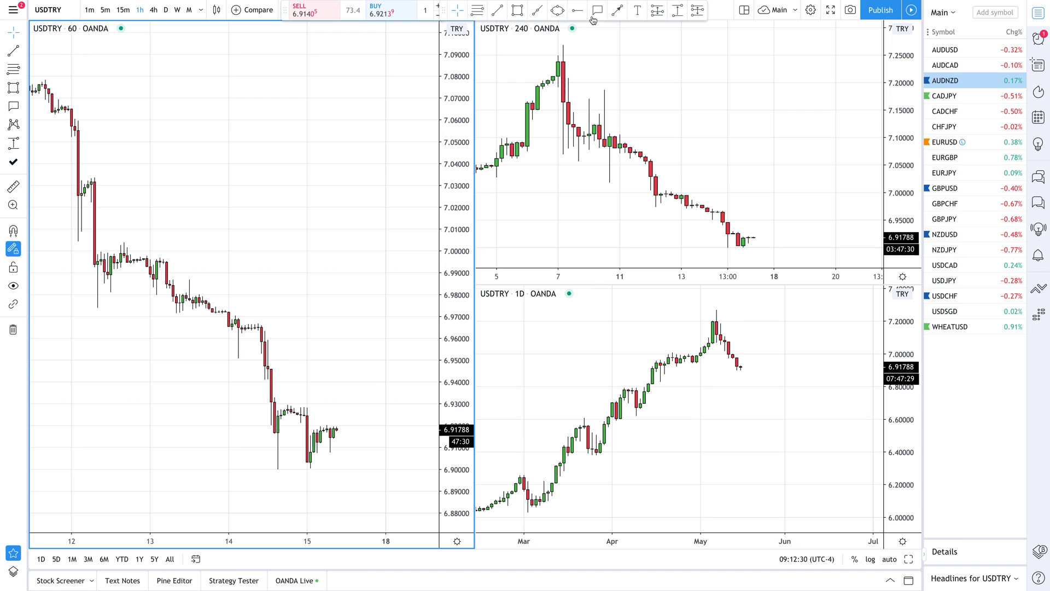
pyautogui.moveTo(443, 11); pyautogui.dragTo(435, 11)
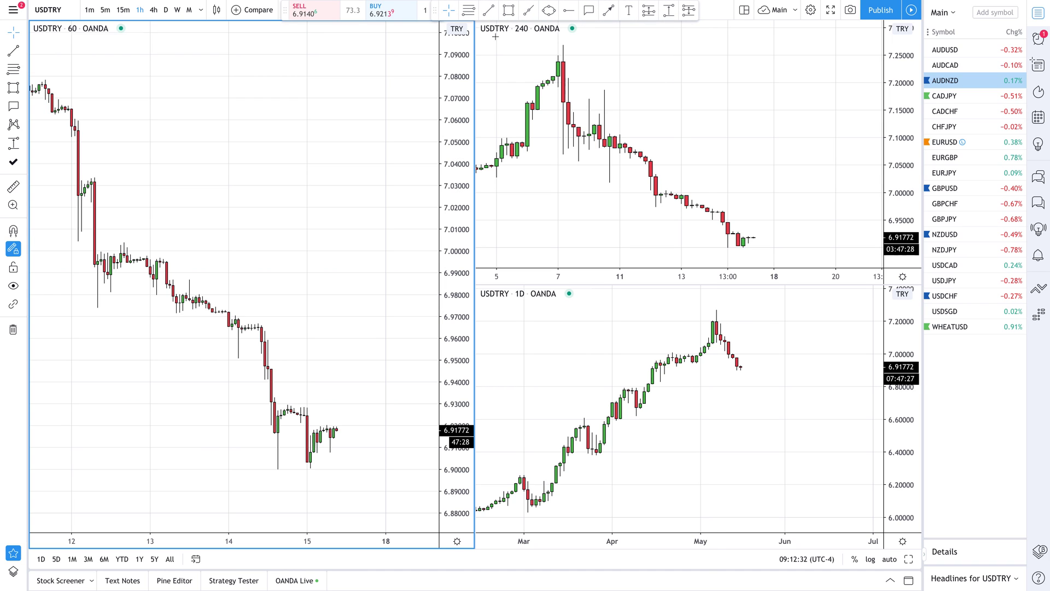
pyautogui.click(24, 143)
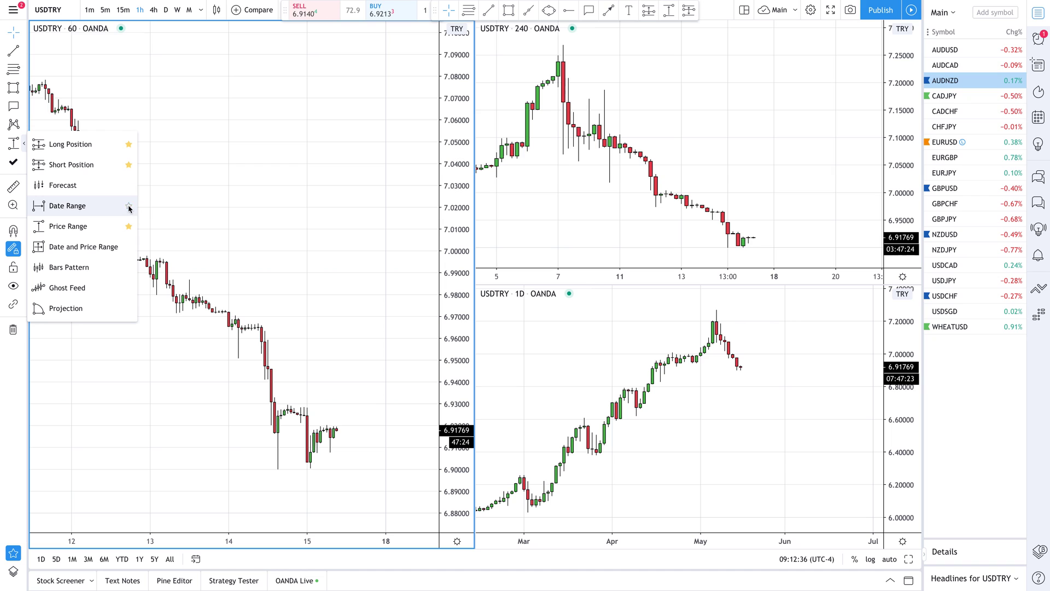
pyautogui.click(698, 169)
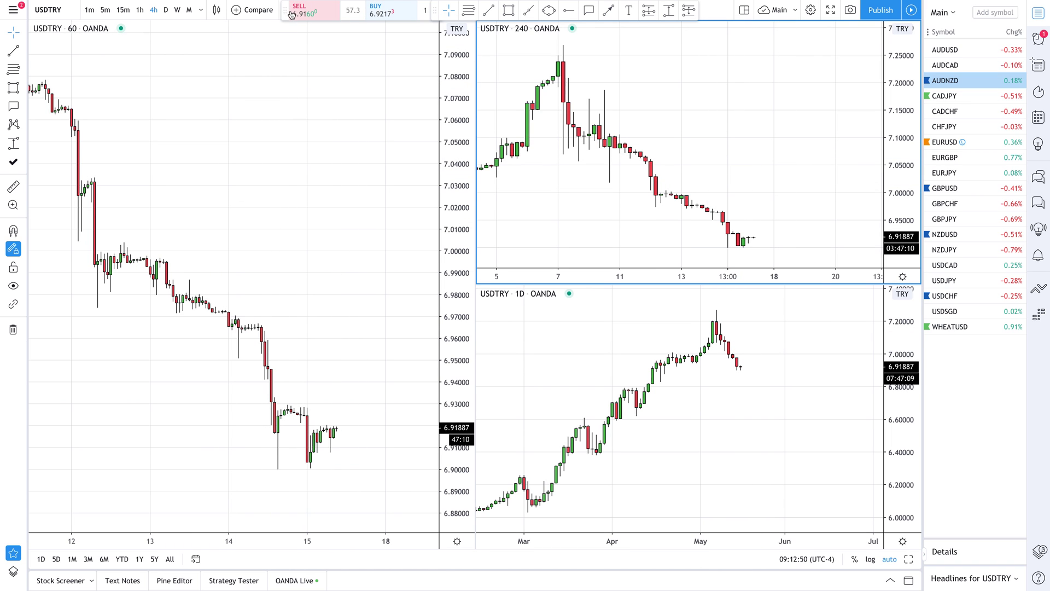
pyautogui.moveTo(287, 11); pyautogui.dragTo(283, 11)
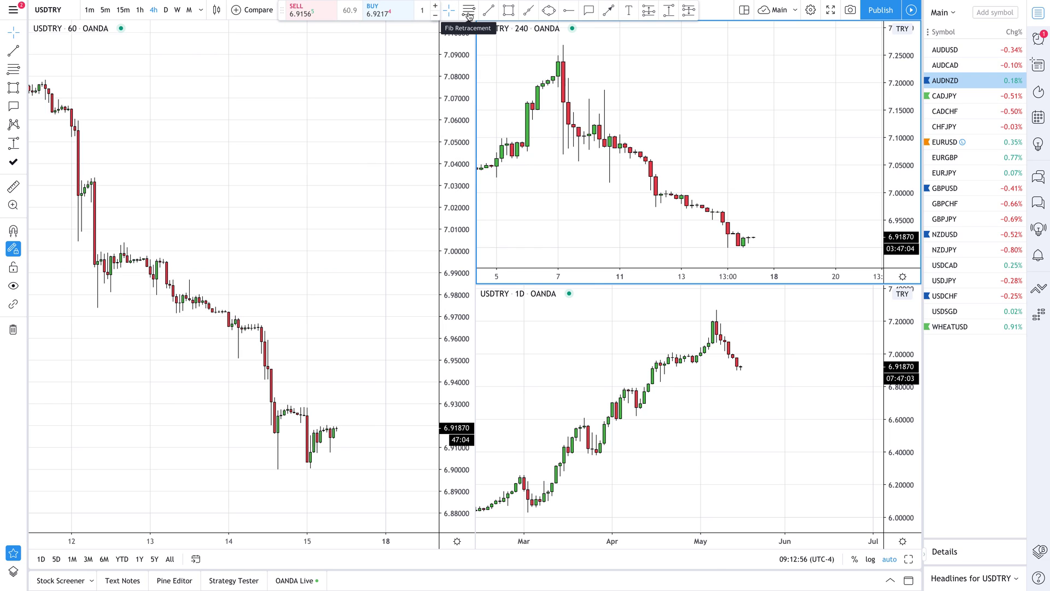
# Draw a Fib Retracement zone on the daily USDTRY chart from about 6.381 at March 24 up to about 6.513
pyautogui.click(466, 15)
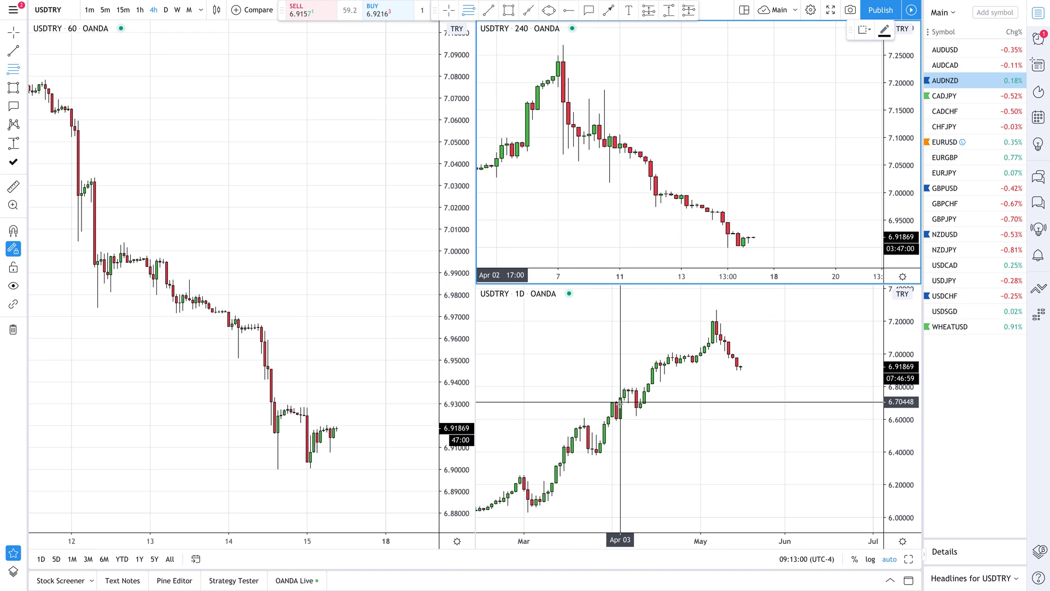
pyautogui.click(588, 453)
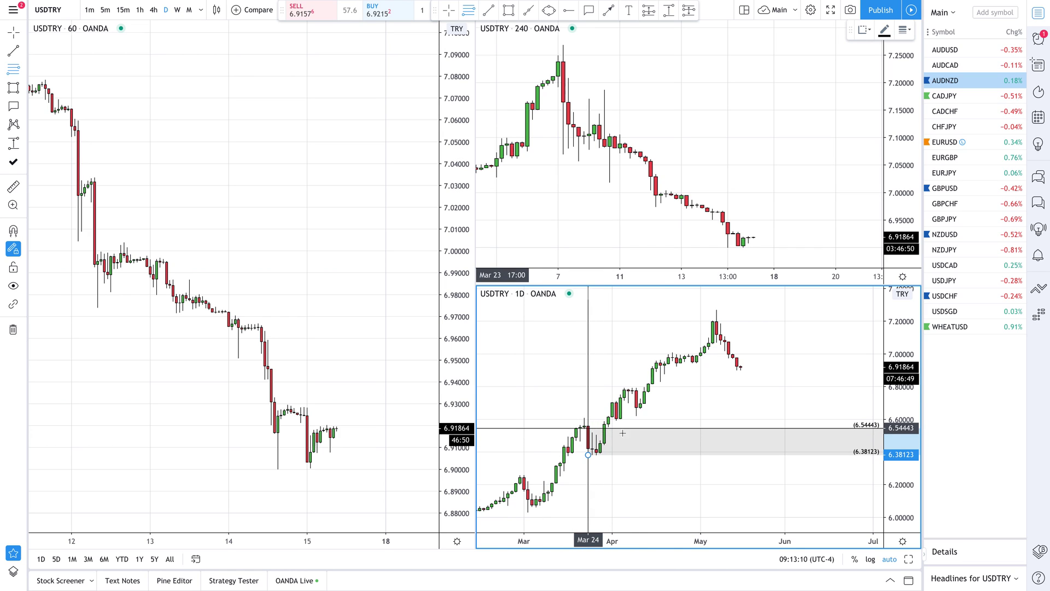
pyautogui.click(664, 434)
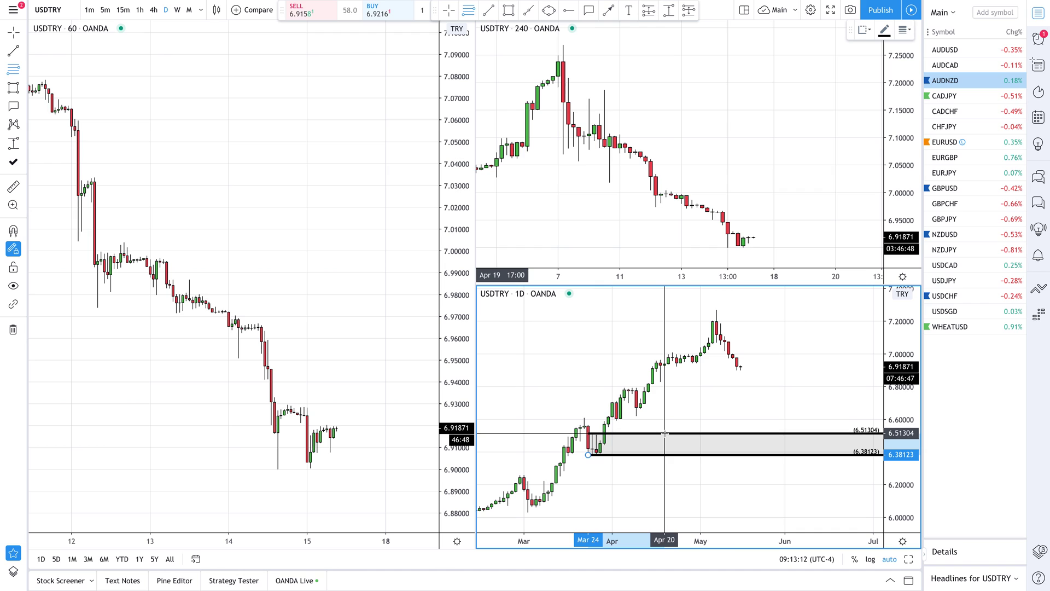
# Try out the Prices option in the Fib Retracement's style settings and switch off its Background
pyautogui.click(692, 429)
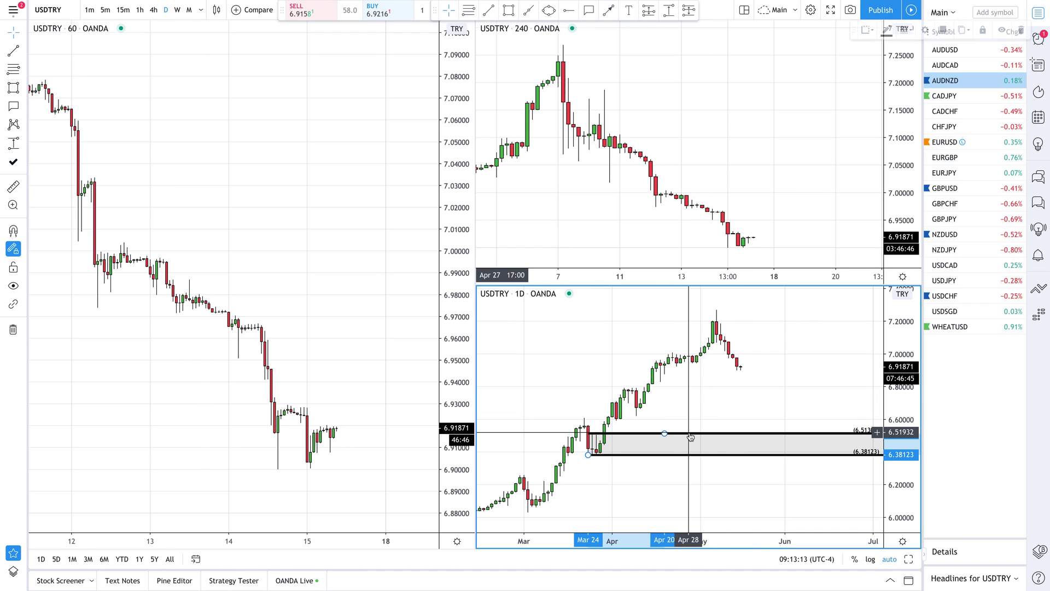
pyautogui.doubleClick(685, 433)
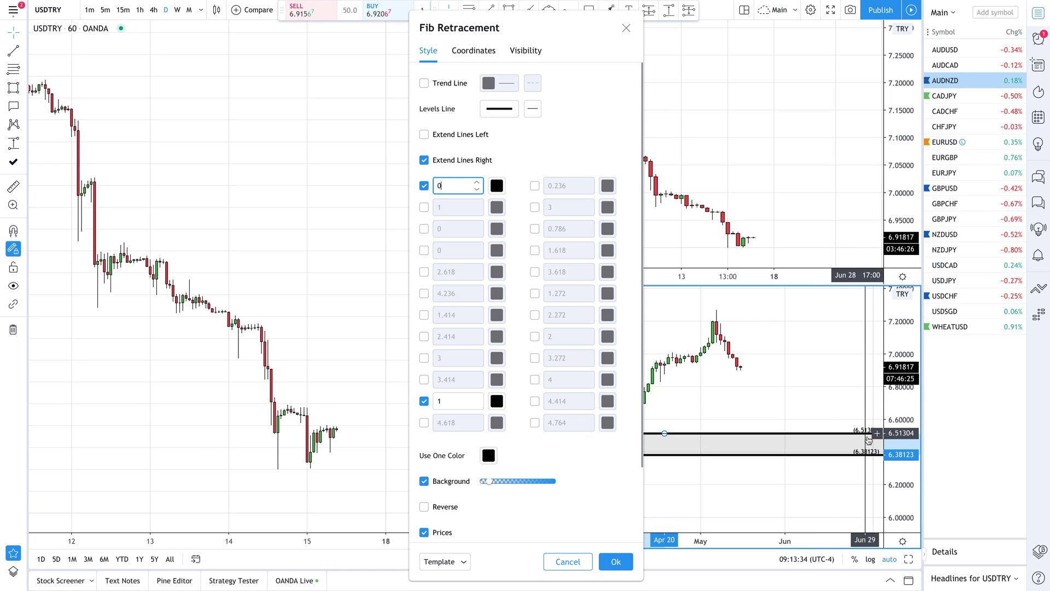
pyautogui.click(424, 532)
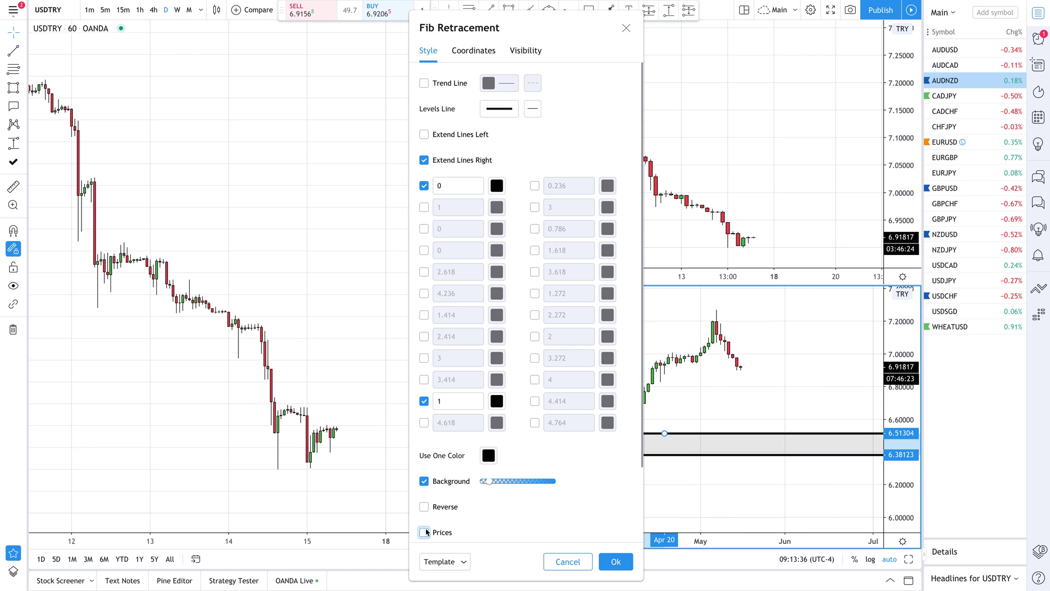
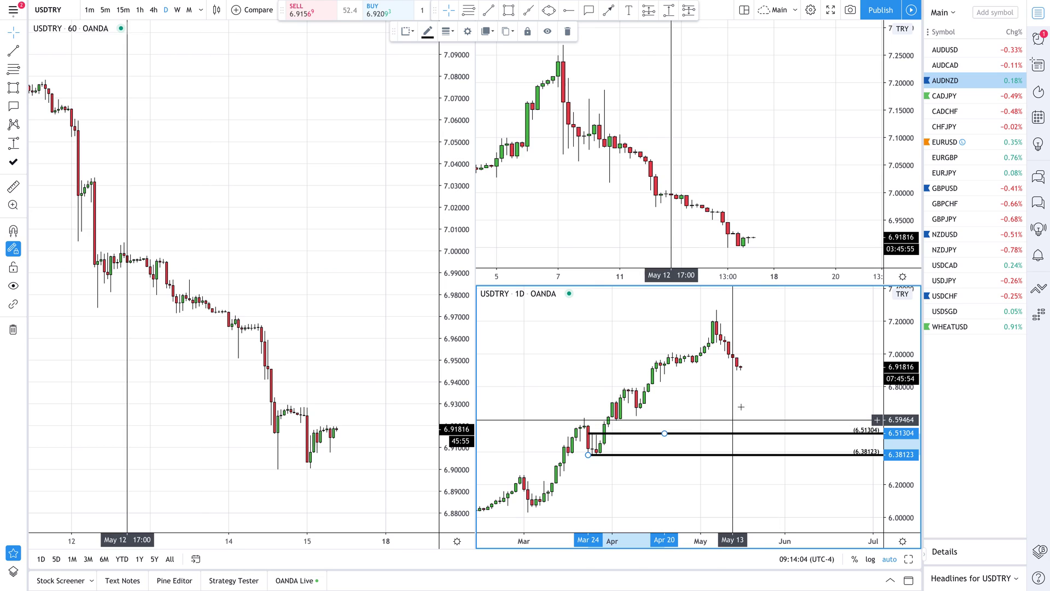
# Draw a yellow rectangle over the late-March candles inside the zone, and delete both the Fib Retracement and the rectangle
pyautogui.click(508, 10)
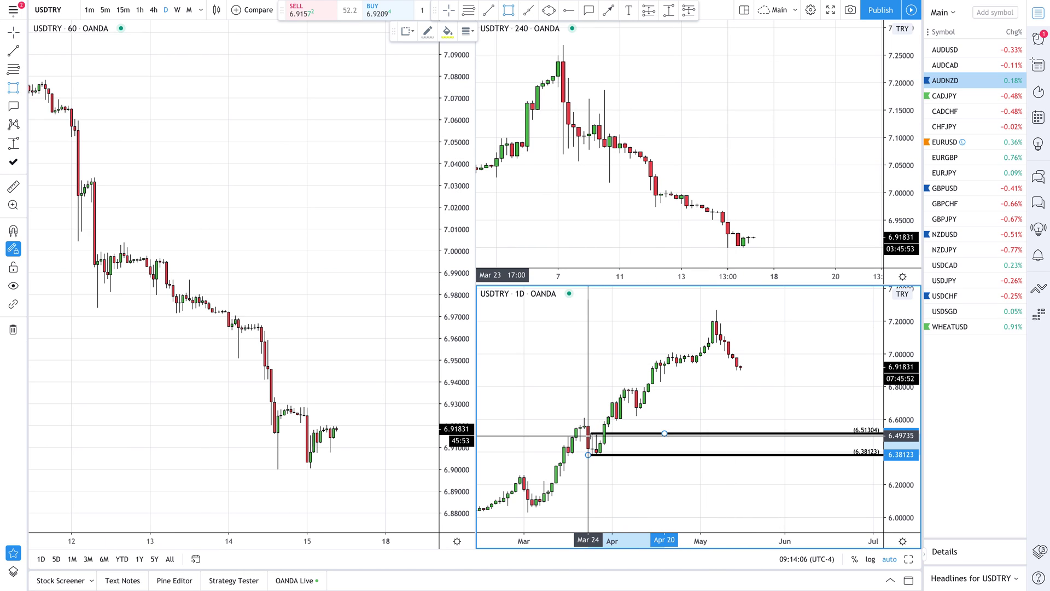
pyautogui.click(620, 485)
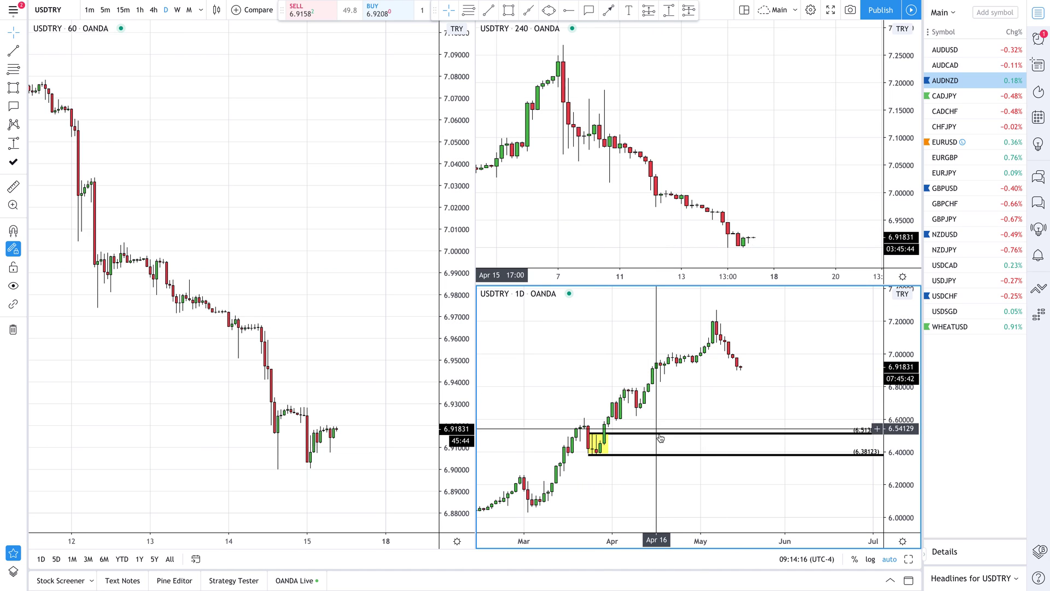
pyautogui.press('Delete')
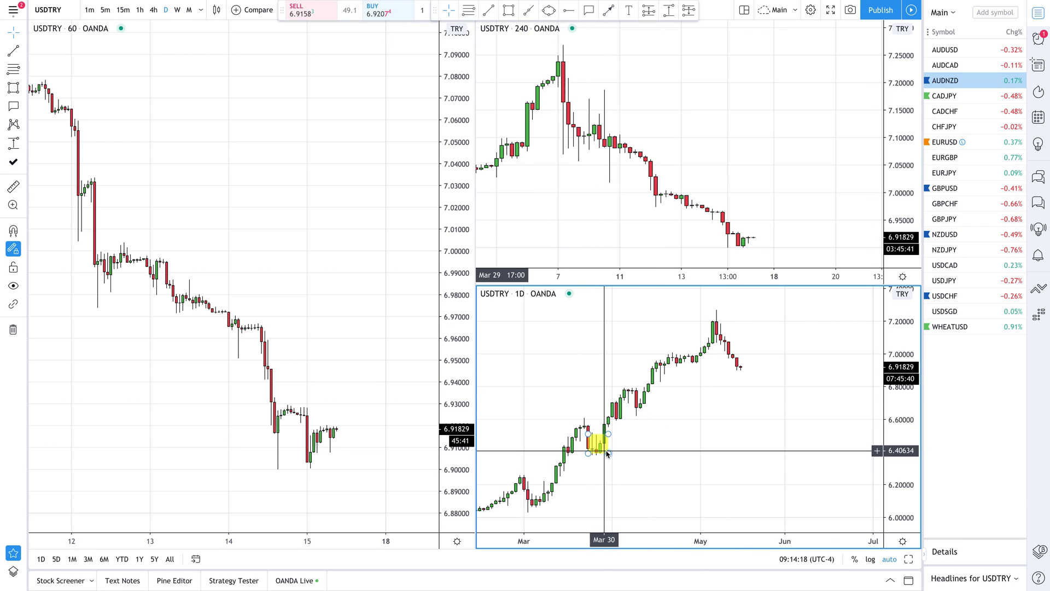
pyautogui.press('Delete')
# Draw a Fib Retracement zone on the daily chart from about 6.350 to 6.639 and apply the Black template
pyautogui.click(468, 10)
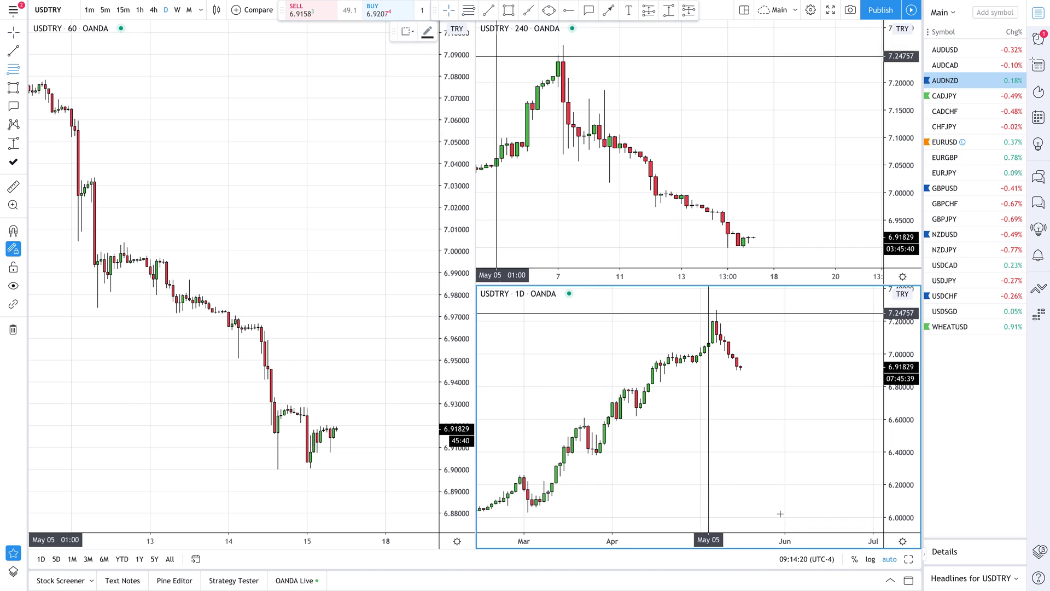
pyautogui.click(564, 459)
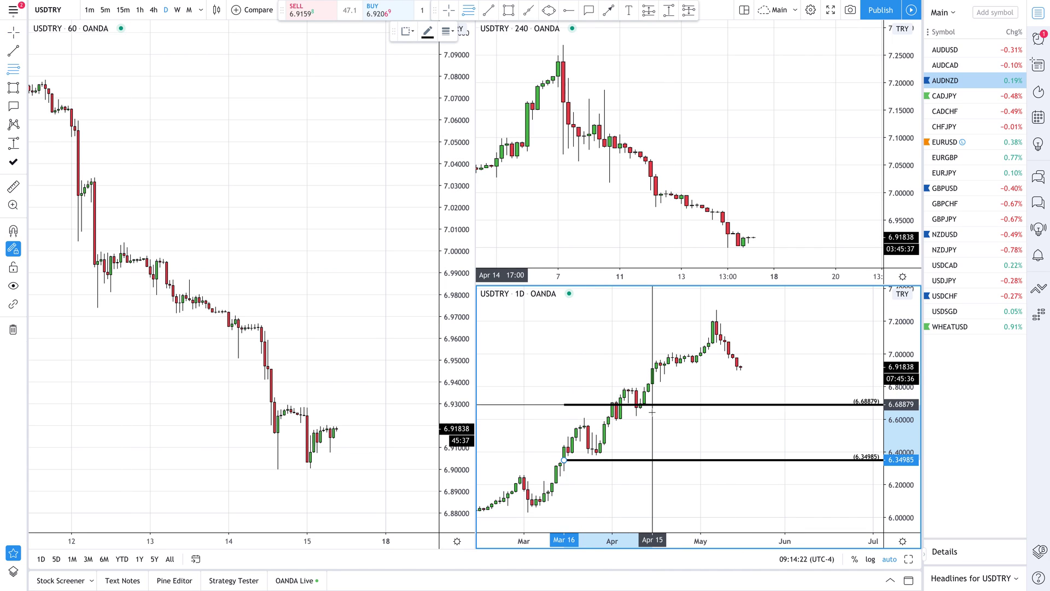
pyautogui.click(407, 32)
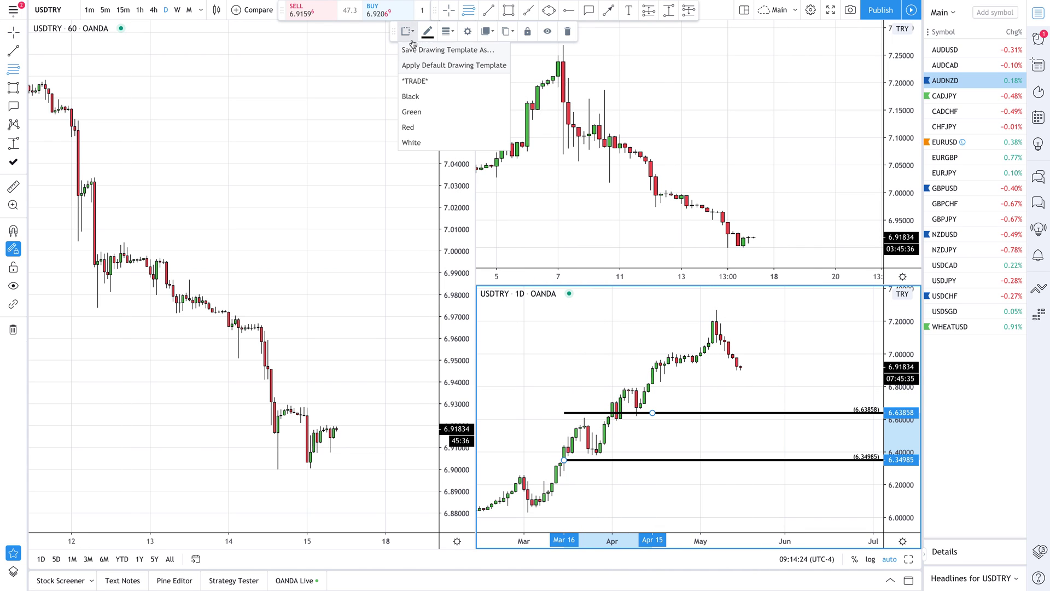
pyautogui.click(430, 101)
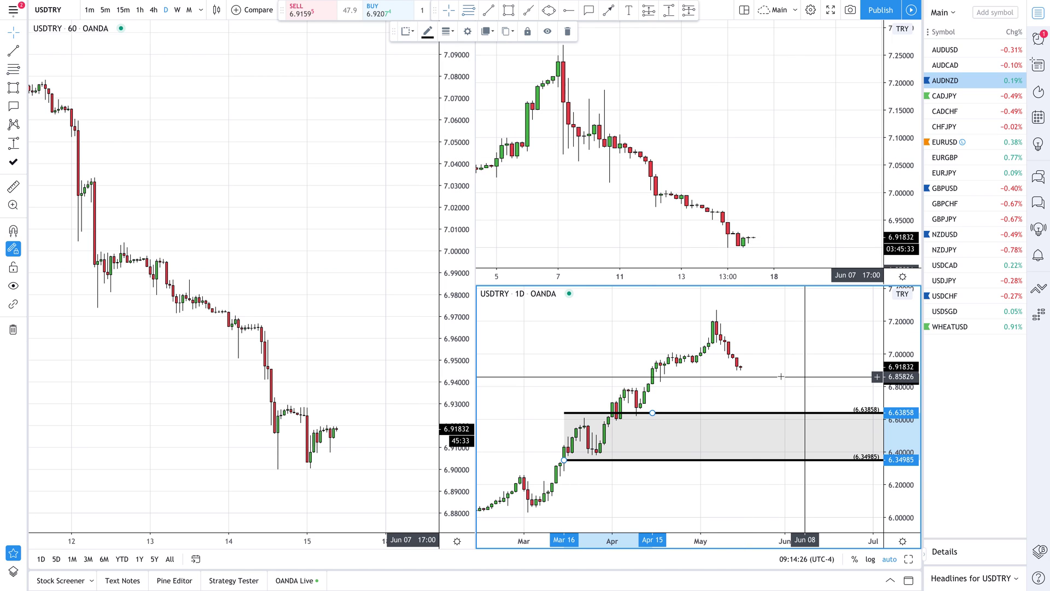
pyautogui.click(781, 376)
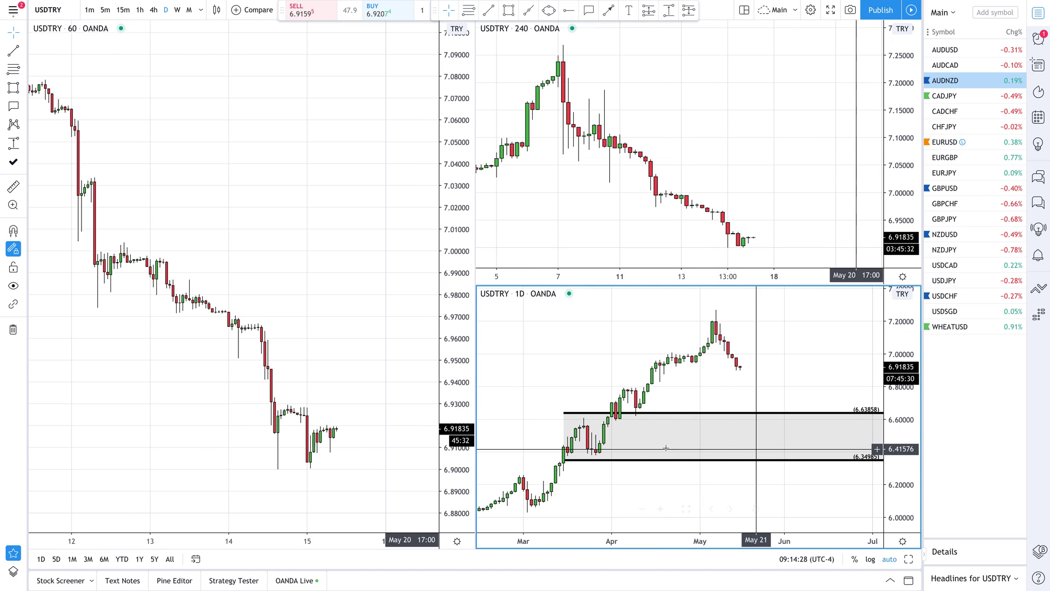
# Sketch a price path on the 60-minute chart with connected trend lines: down from about 6.73 to 6.54, flat, and back up within the zone
pyautogui.rightClick(742, 461)
pyautogui.scroll(-5, 376, 440)
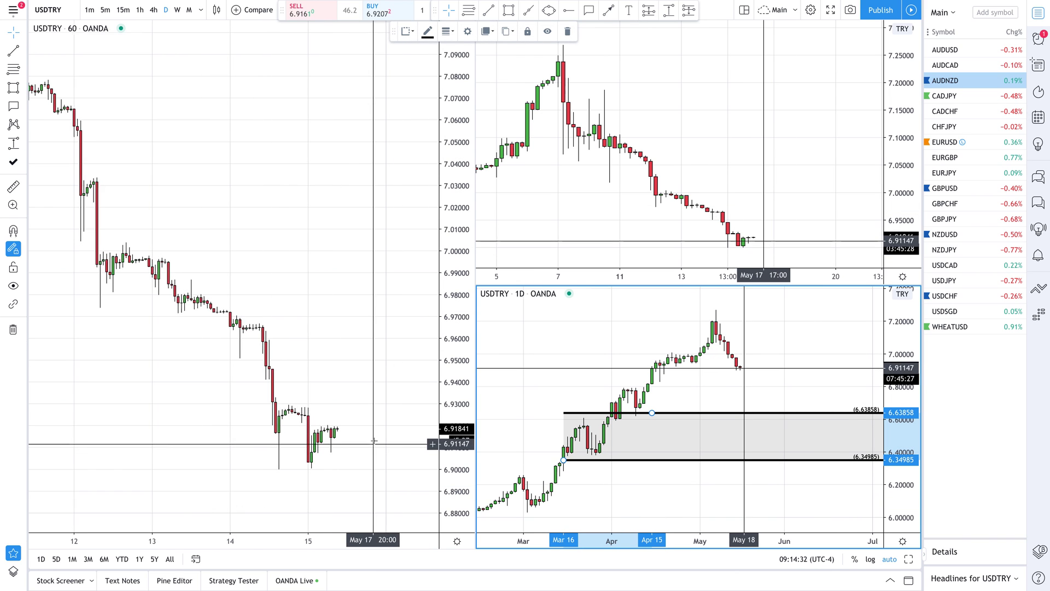
pyautogui.moveTo(459, 478); pyautogui.dragTo(319, 131)
pyautogui.moveTo(336, 493); pyautogui.dragTo(295, 117)
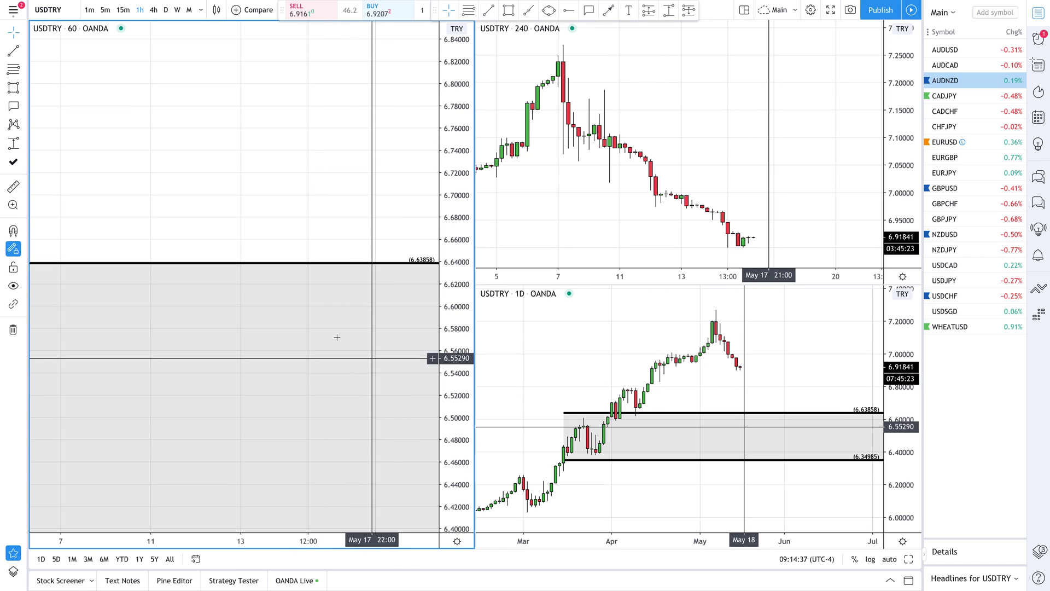
pyautogui.moveTo(258, 288); pyautogui.dragTo(201, 269)
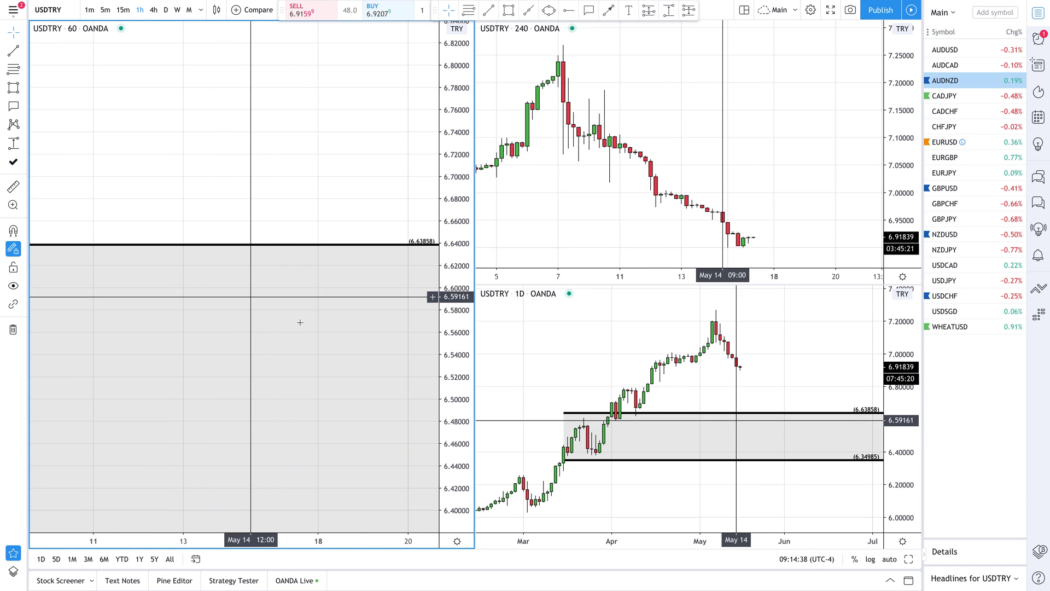
pyautogui.click(469, 11)
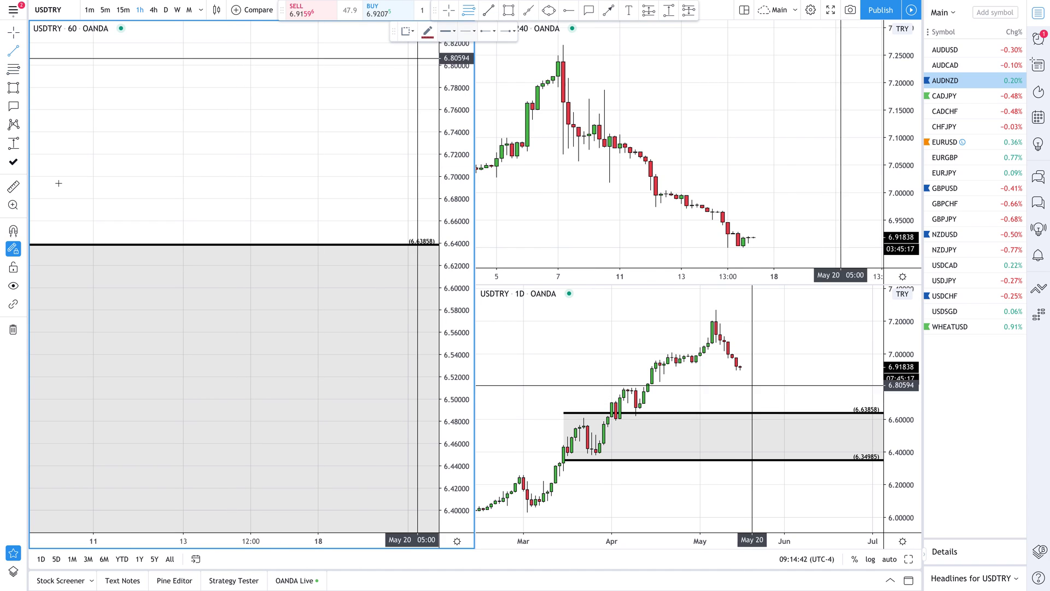
pyautogui.moveTo(85, 139); pyautogui.dragTo(179, 355)
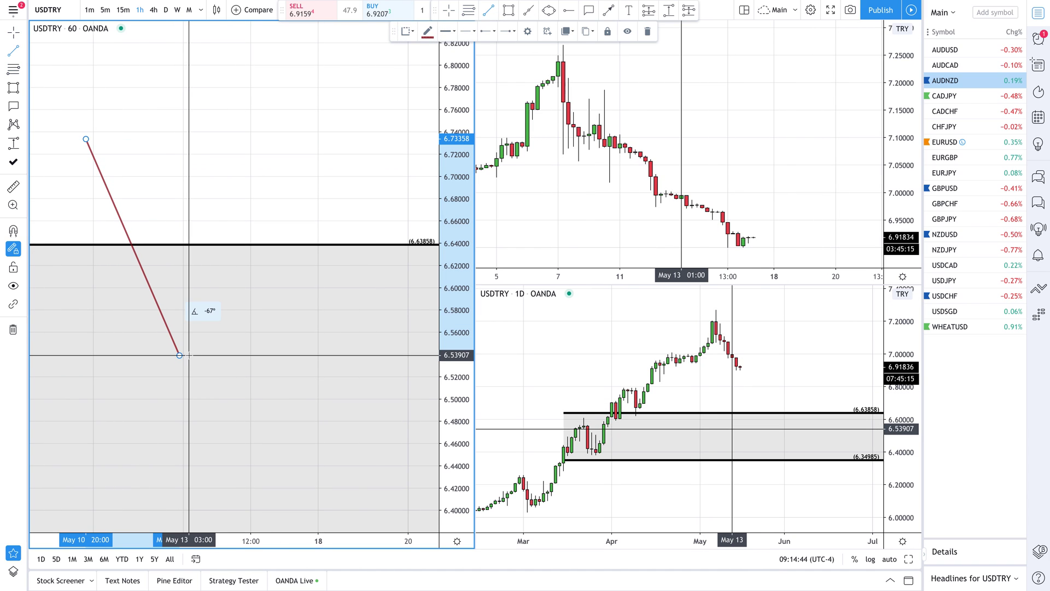
pyautogui.click(185, 355)
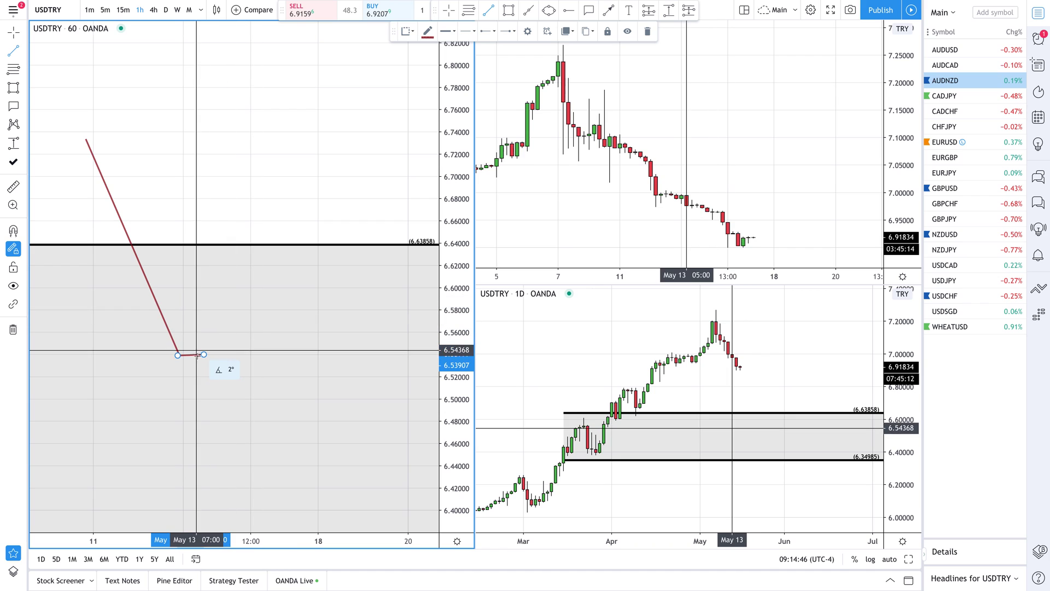
pyautogui.click(202, 354)
pyautogui.doubleClick(267, 252)
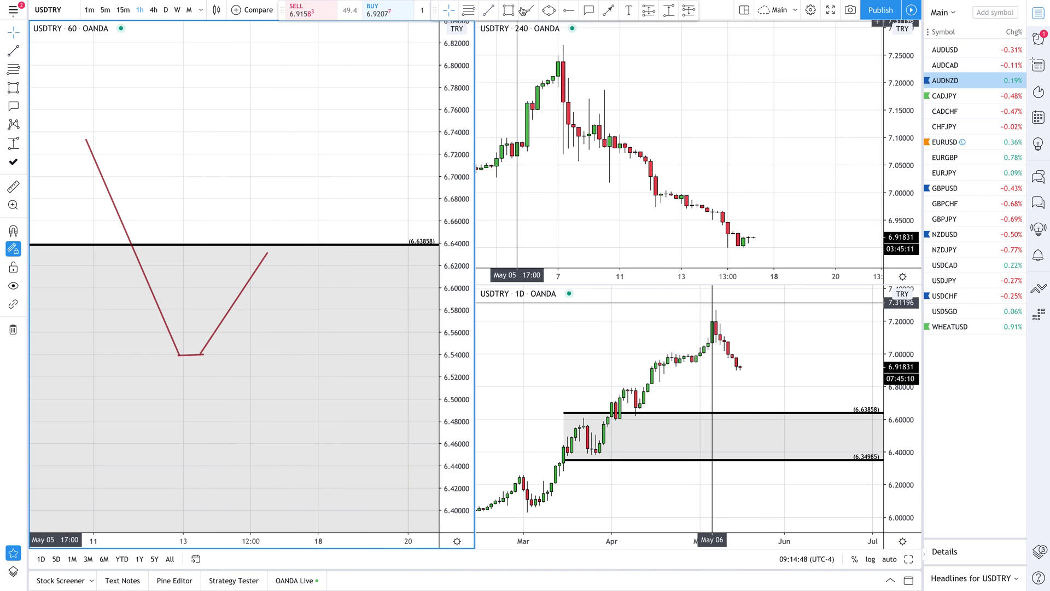
# Mark the sketched flat base with a Fib Retracement from about 6.539 to 6.562 and cover its origin with a yellow rectangle
pyautogui.click(179, 356)
pyautogui.click(222, 330)
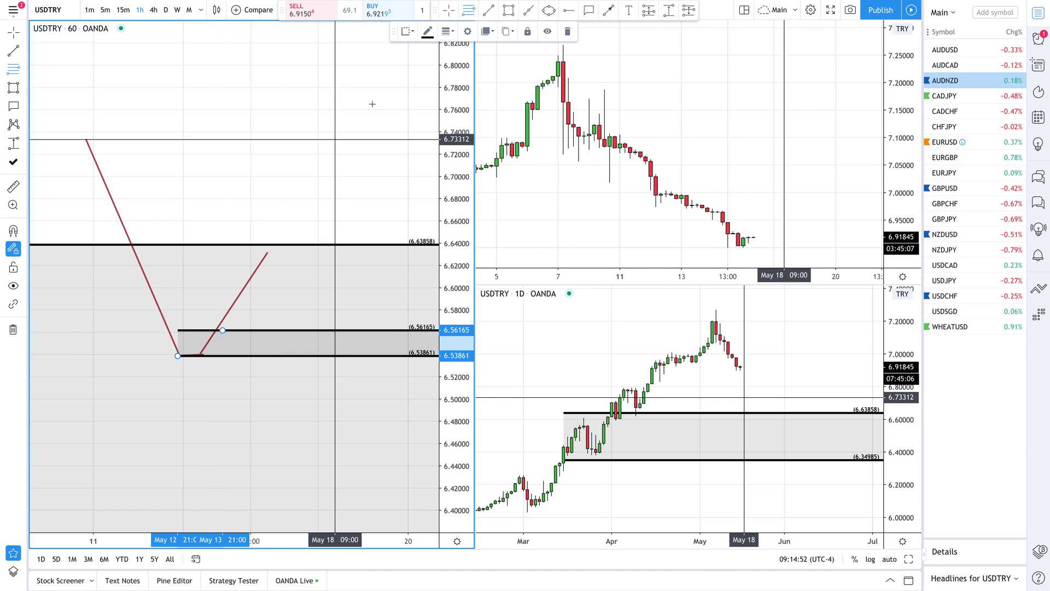
pyautogui.click(406, 32)
pyautogui.click(446, 82)
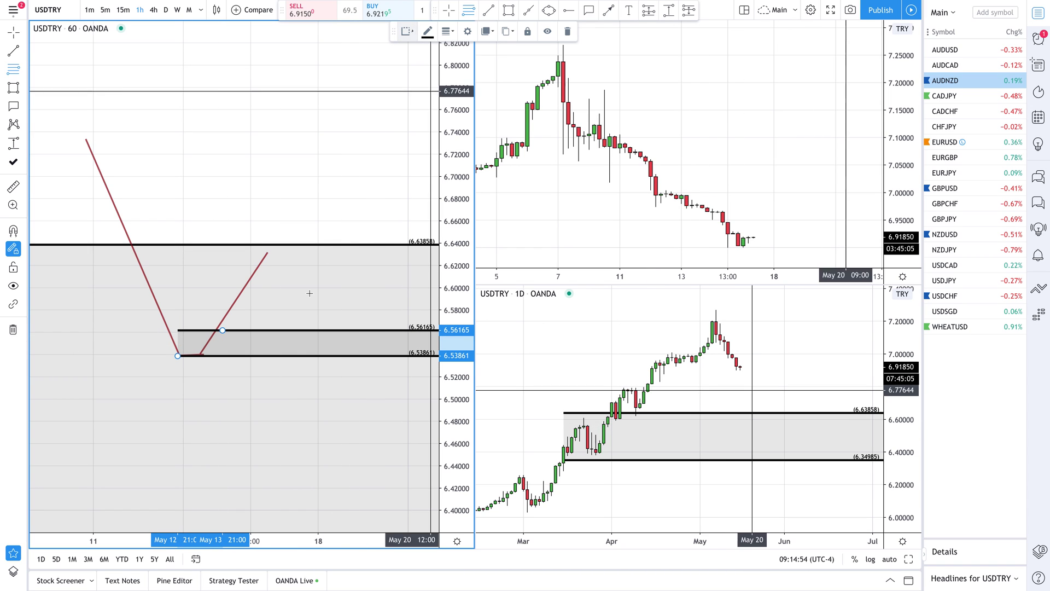
pyautogui.click(509, 10)
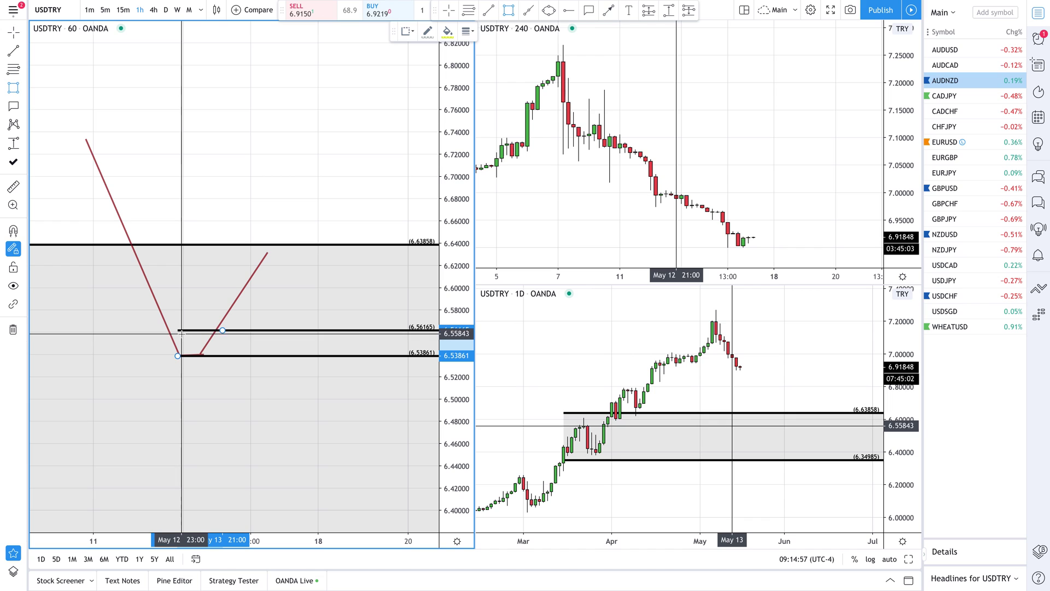
pyautogui.moveTo(179, 331); pyautogui.dragTo(200, 356)
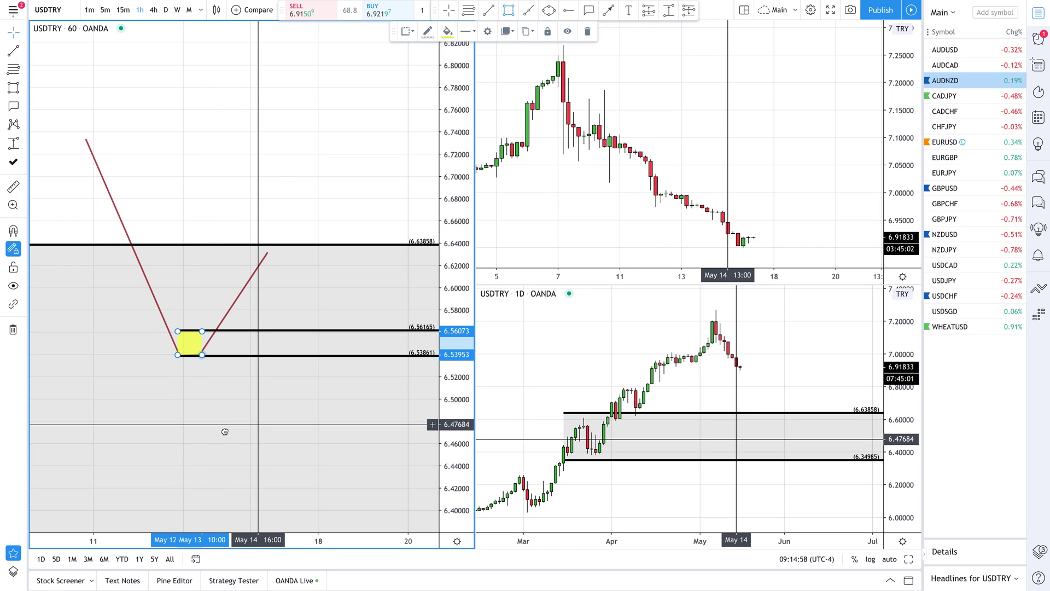
# Apply the Green template to the narrow 60-minute zone and delete the rising trend line beside it
pyautogui.click(280, 356)
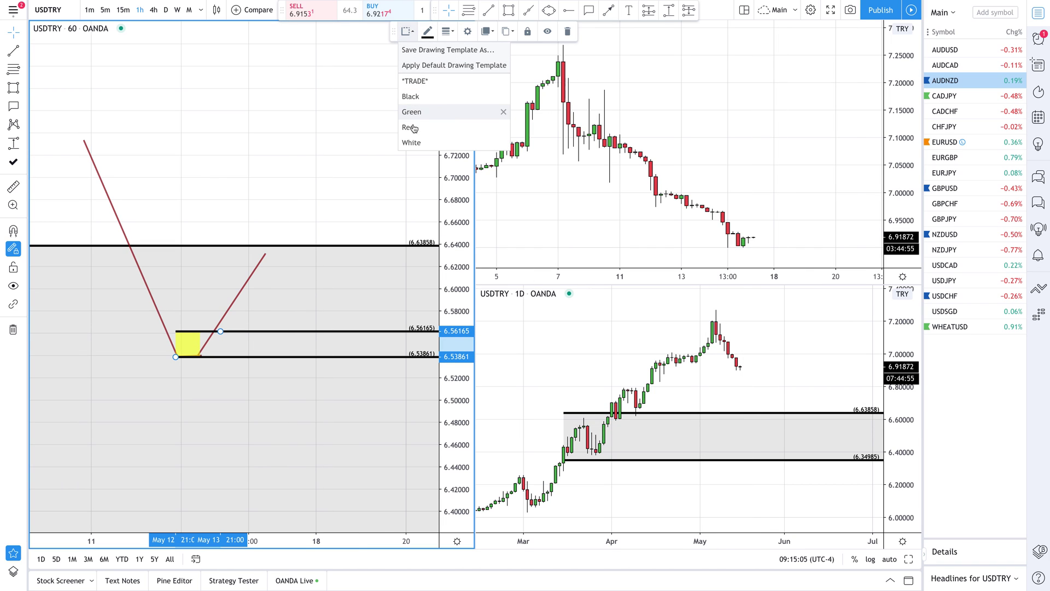
pyautogui.click(430, 114)
pyautogui.click(319, 304)
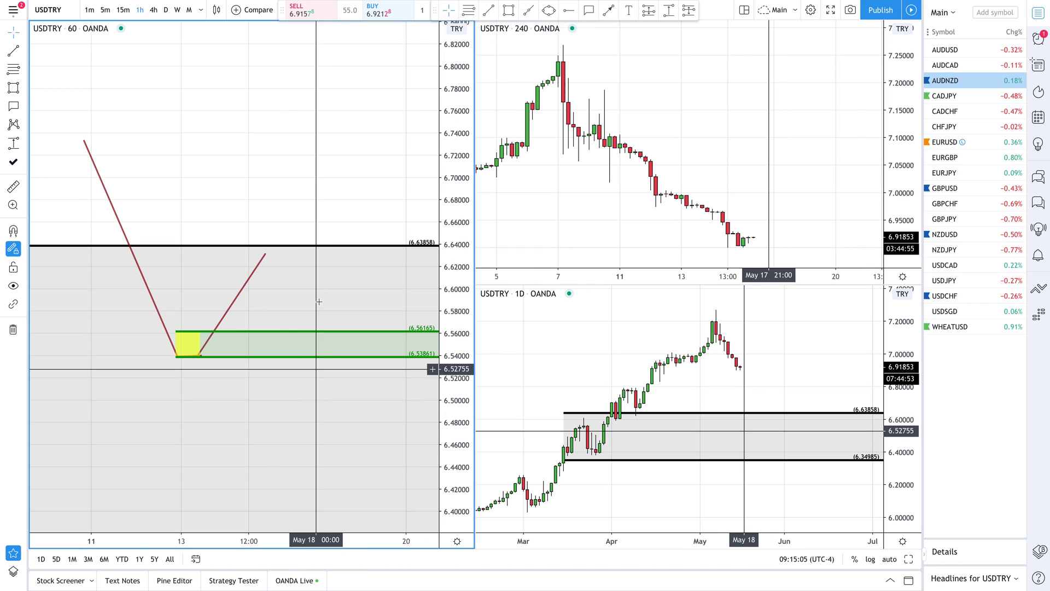
pyautogui.click(226, 320)
pyautogui.press('Delete')
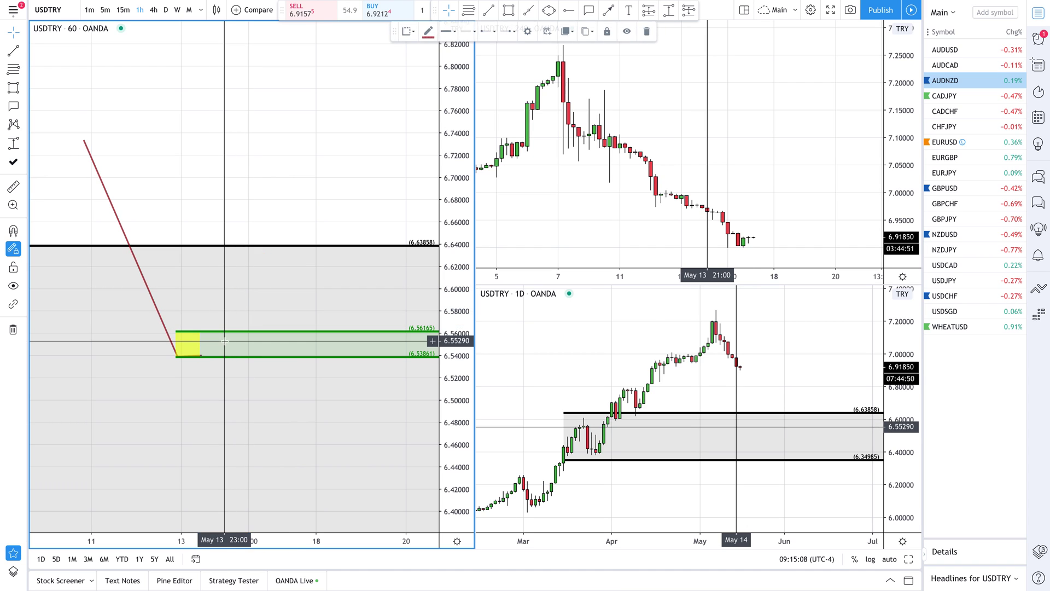
# Undo all the sketched drawings: the yellow rectangle, the green zone, the trend lines and the black daily zone
pyautogui.click(175, 356)
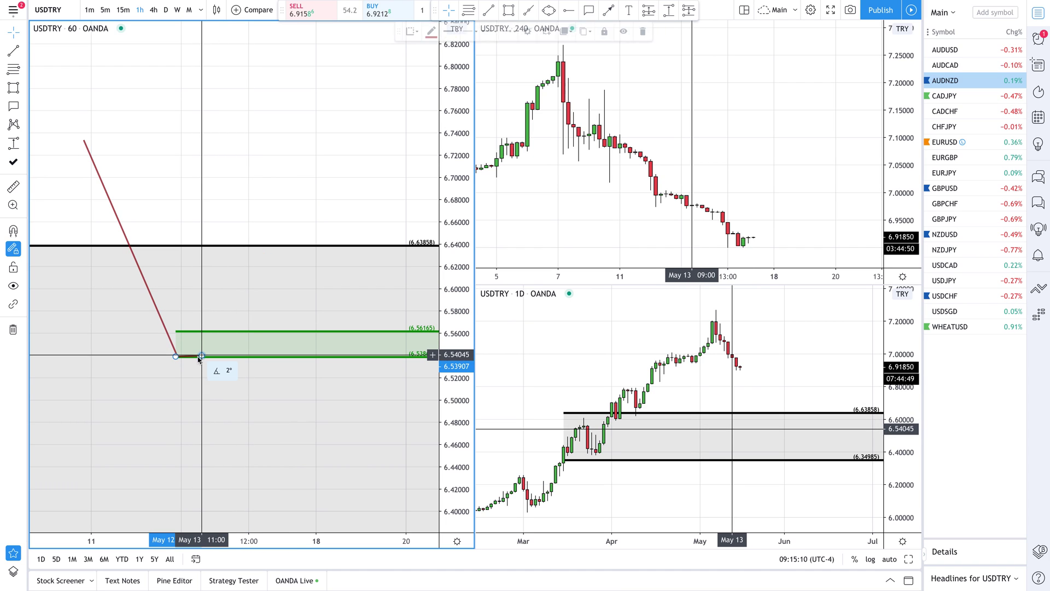
pyautogui.hotkey('ctrl', 'z')
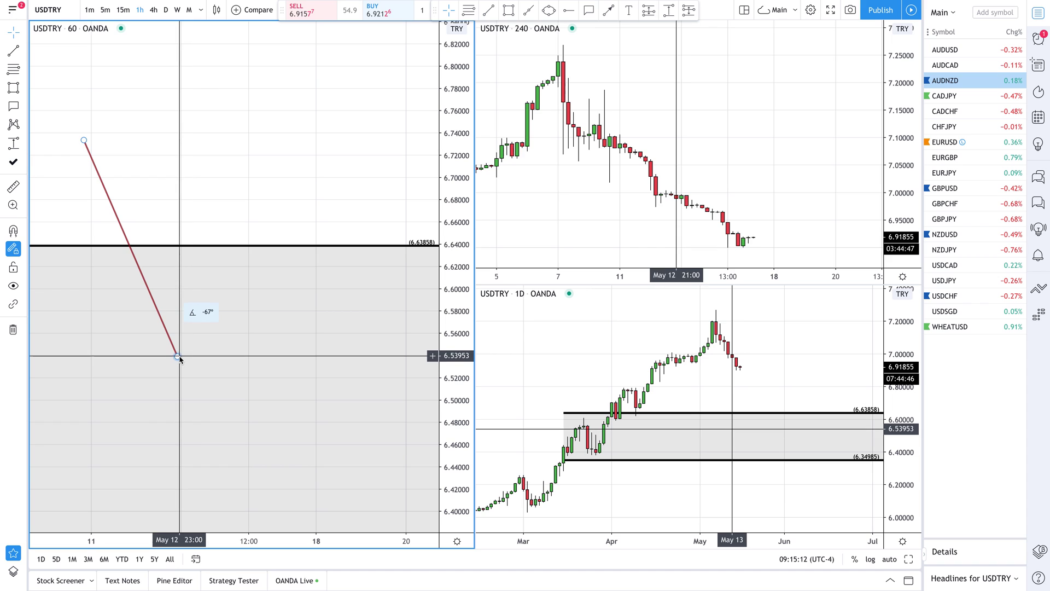
pyautogui.hotkey('ctrl', 'z')
pyautogui.hotkey('ctrl', 'z')
pyautogui.hotkey('ctrl', 'z')
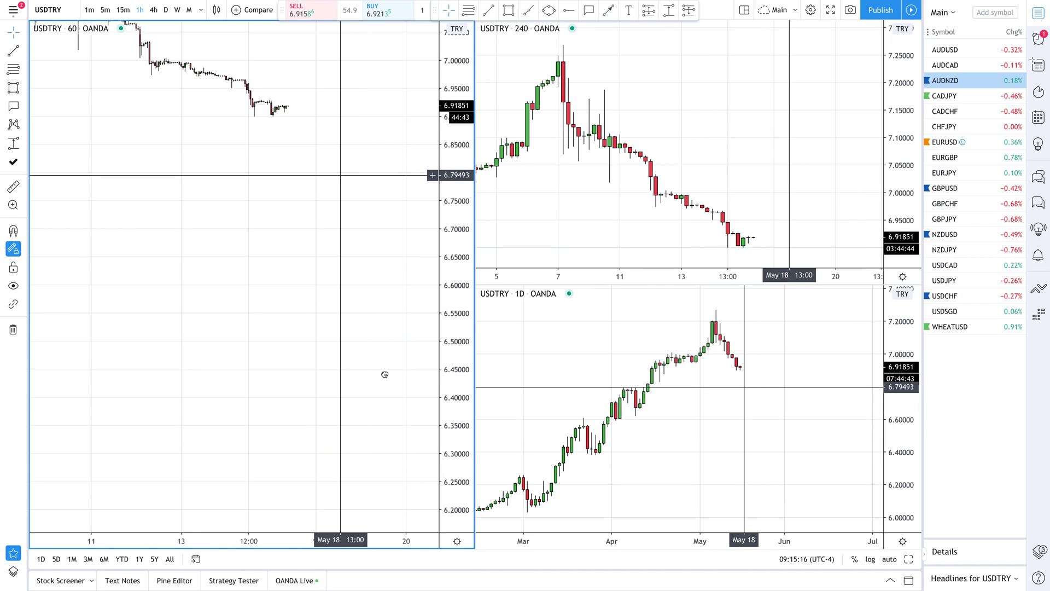
pyautogui.hotkey('ctrl', 'z')
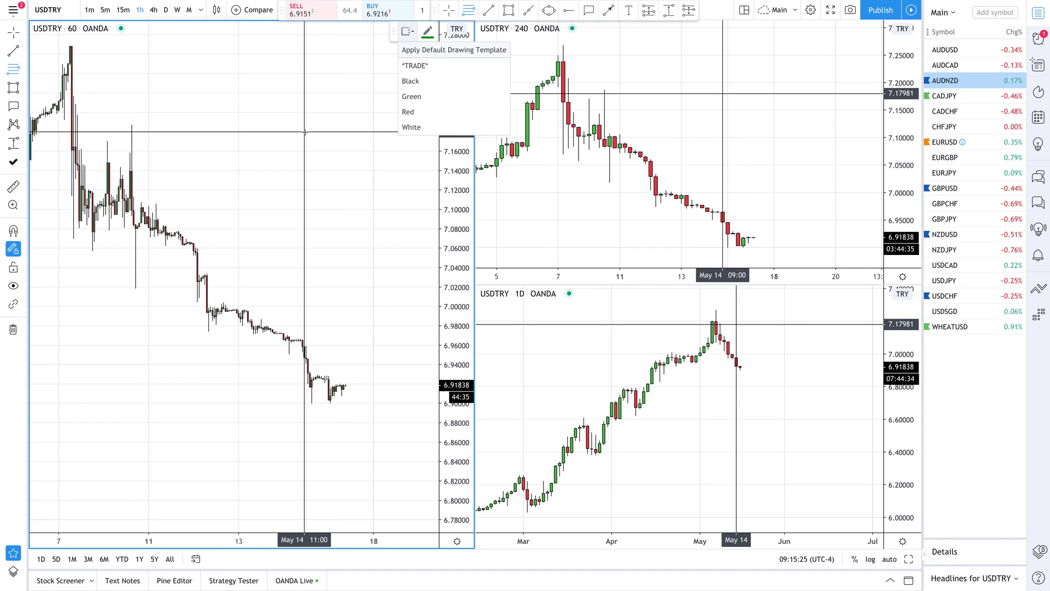
# Draw a yellow rectangle from about 6.970 to 6.957 over the small May 14 base on the 60-minute chart and delete it
pyautogui.press('Escape')
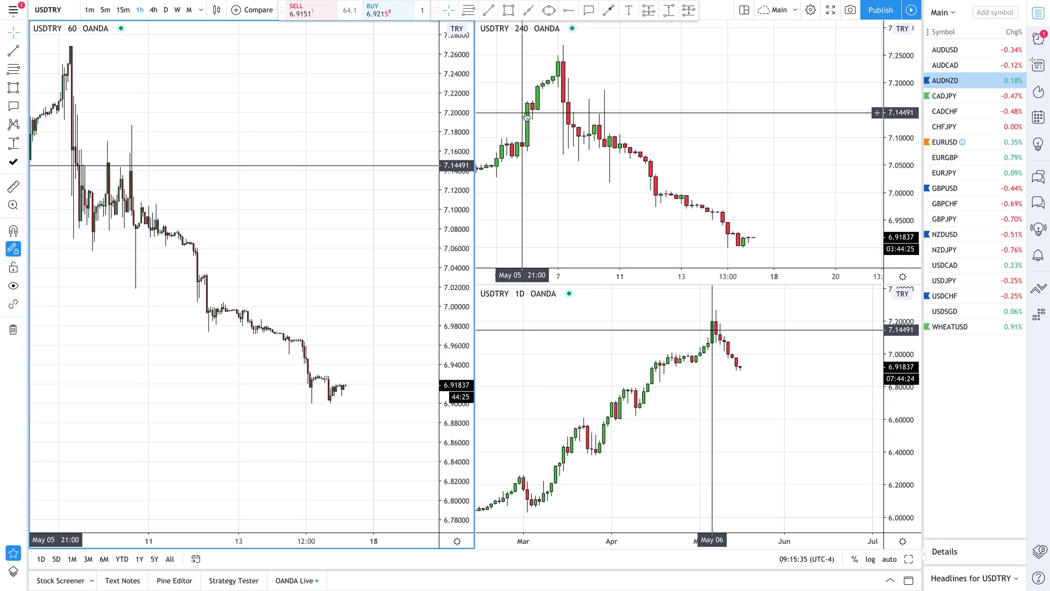
pyautogui.scroll(5, 427, 328)
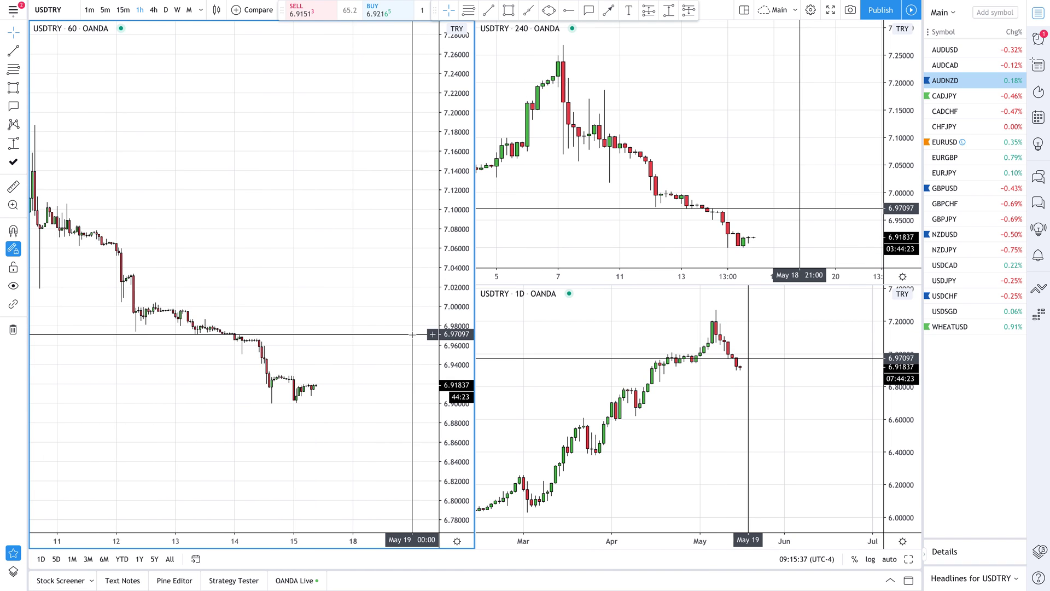
pyautogui.moveTo(445, 323); pyautogui.dragTo(446, 296)
pyautogui.moveTo(317, 285); pyautogui.dragTo(368, 262)
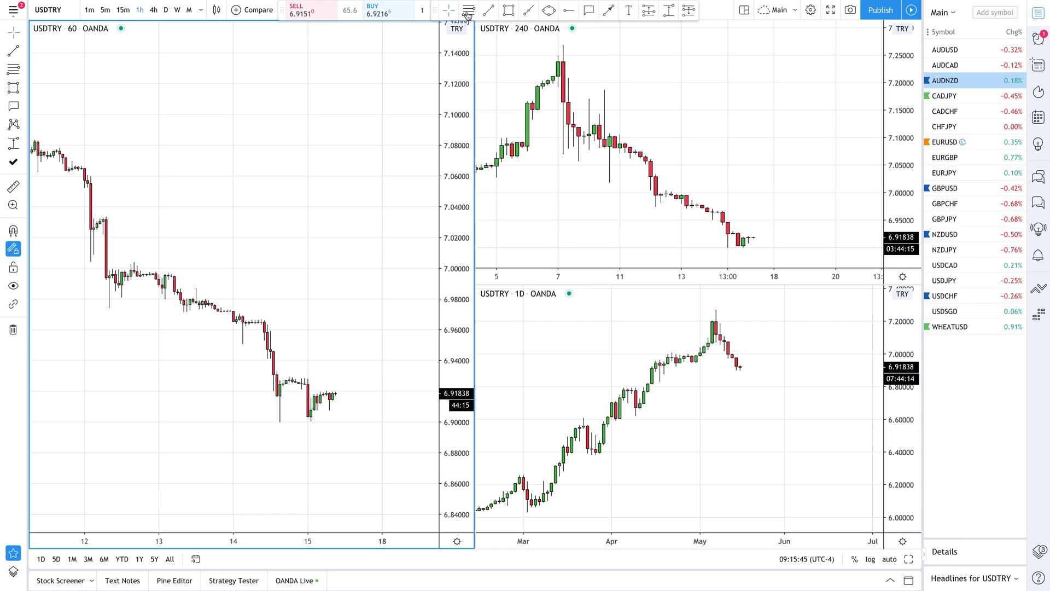
pyautogui.click(512, 12)
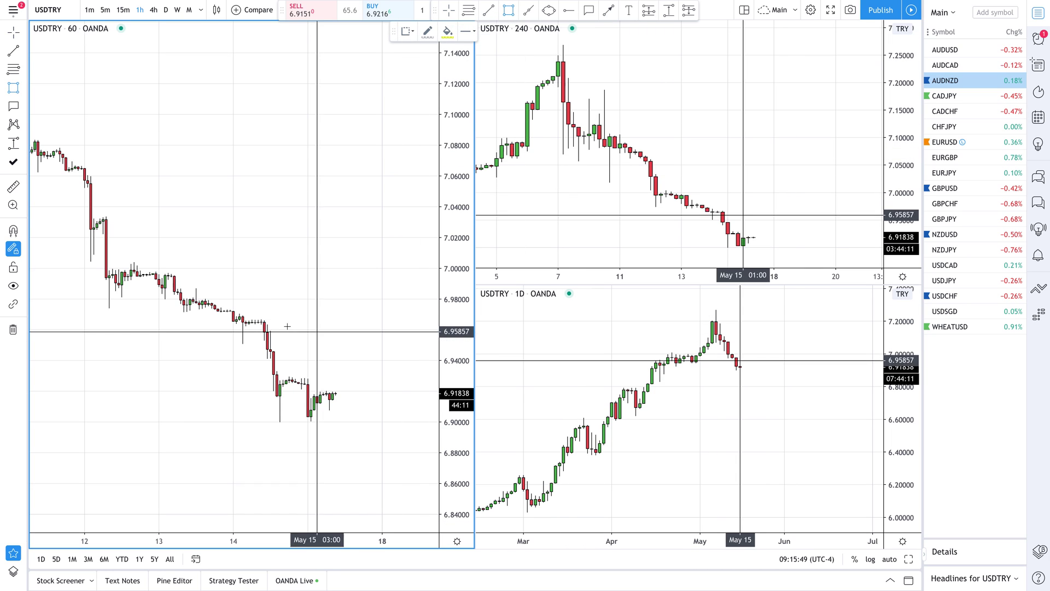
pyautogui.moveTo(239, 315); pyautogui.dragTo(394, 334)
pyautogui.click(354, 362)
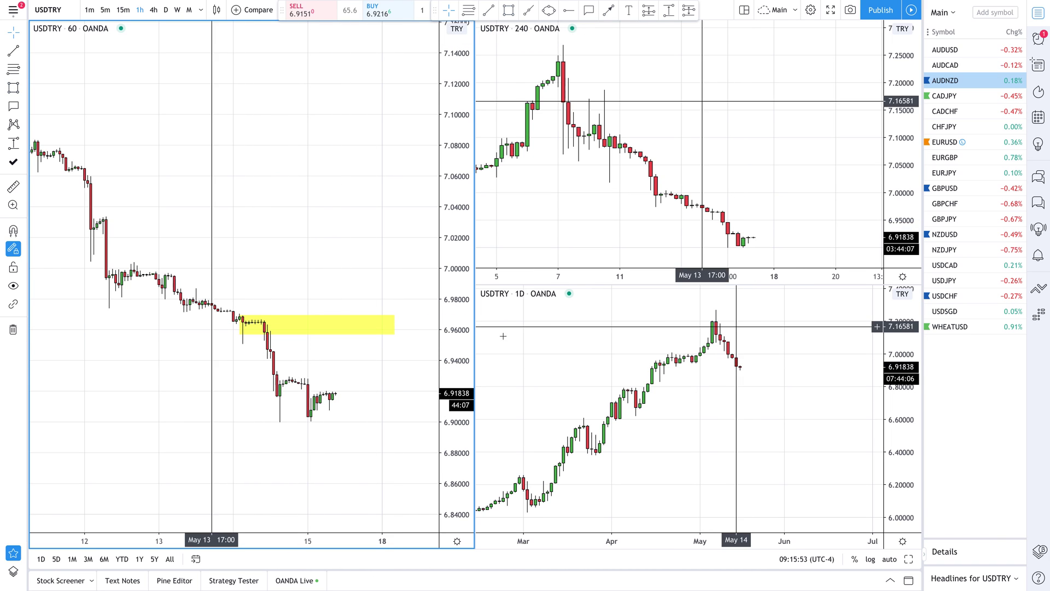
pyautogui.click(382, 339)
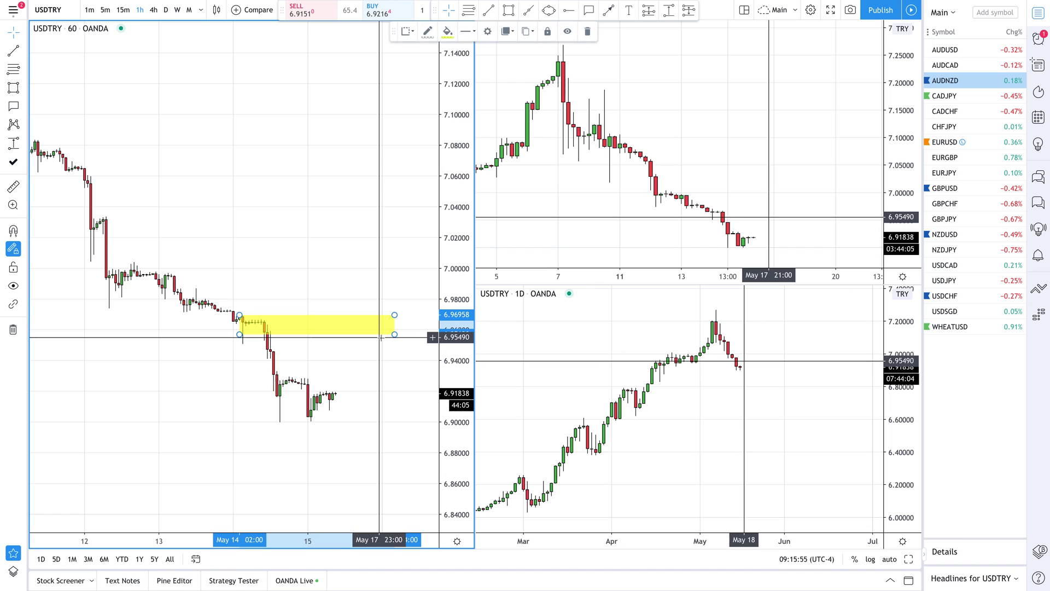
pyautogui.press('Delete')
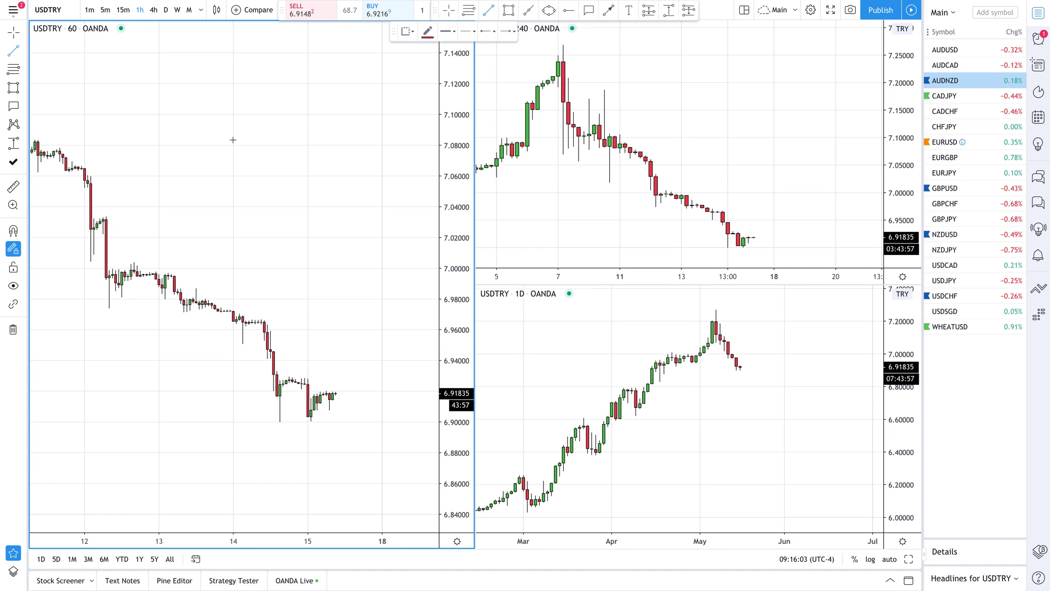
# Draw a rising trend line on the daily chart from about 6.036 on Mar 04 to 7.097 on May 18 and delete it
pyautogui.click(531, 511)
pyautogui.click(744, 338)
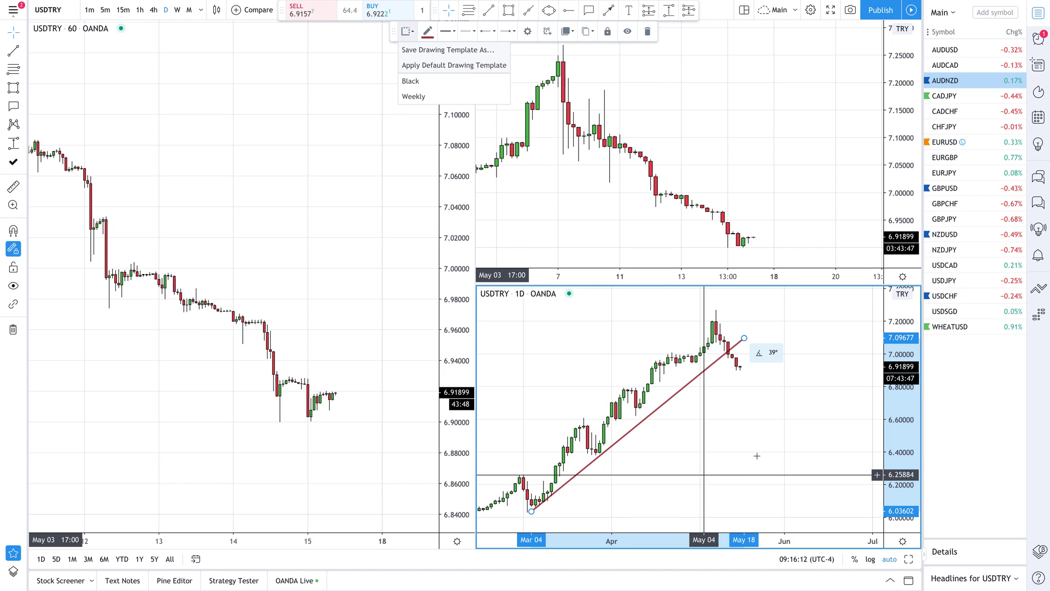
pyautogui.rightClick(777, 462)
pyautogui.click(691, 394)
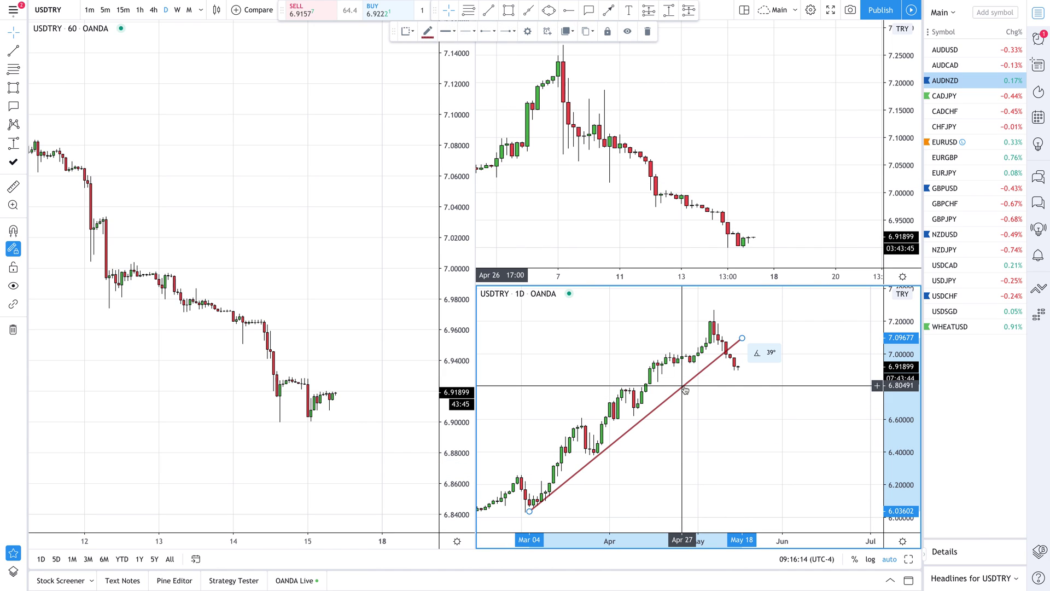
pyautogui.press('Delete')
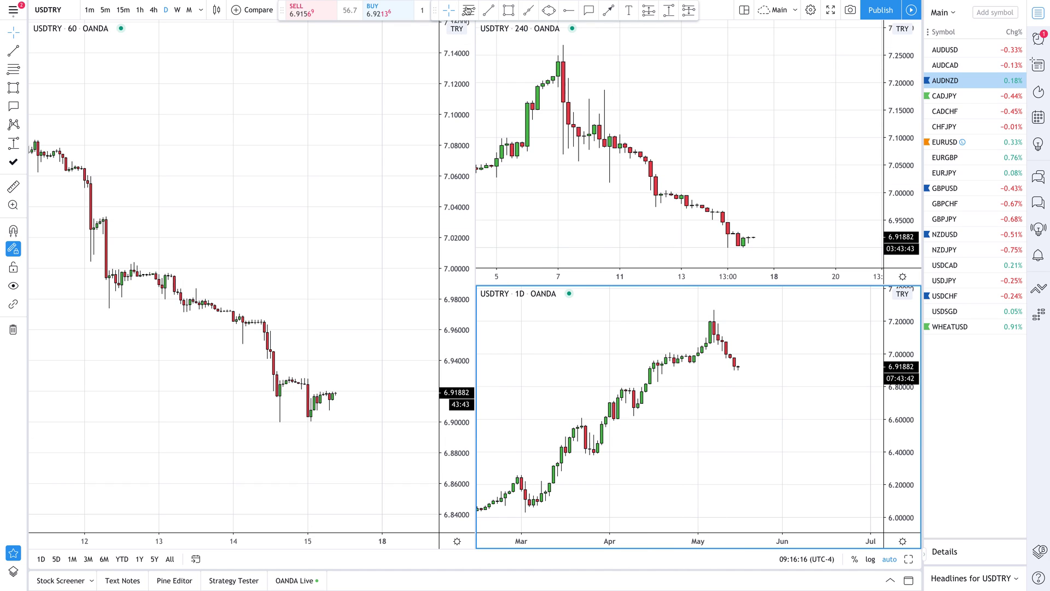
pyautogui.click(560, 41)
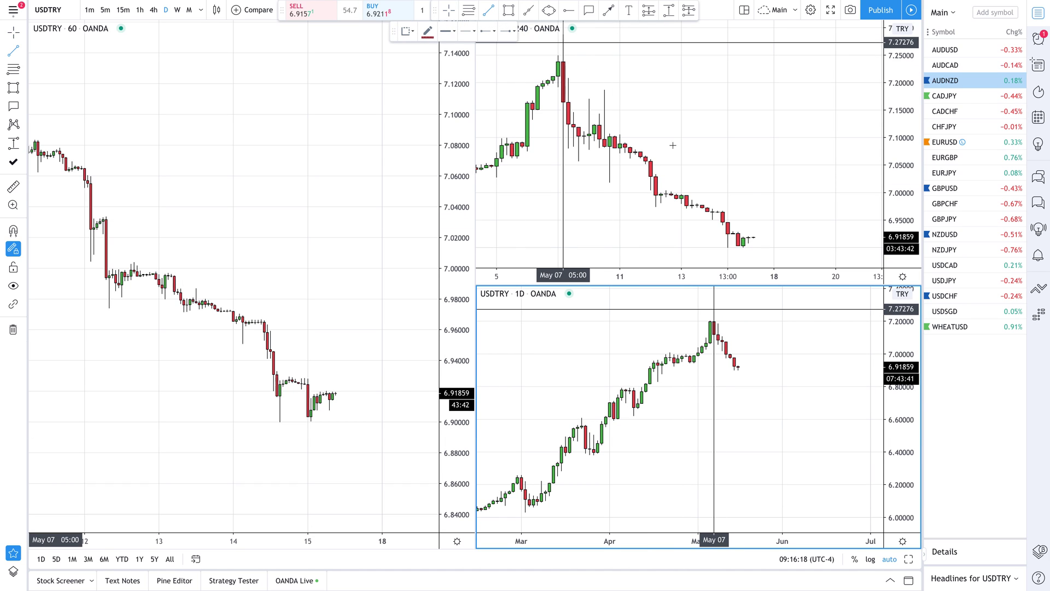
pyautogui.press('Escape')
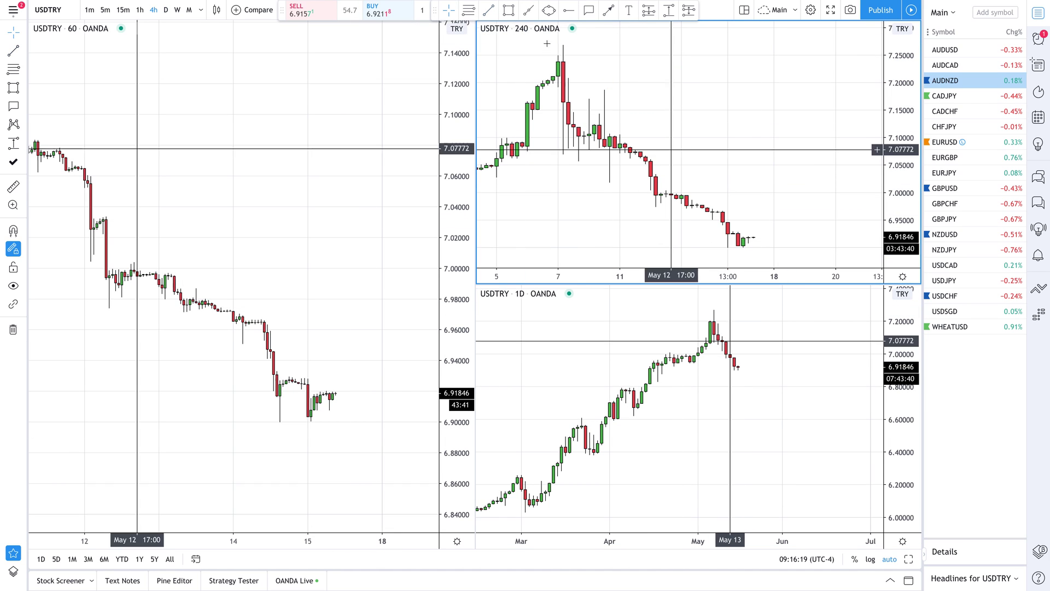
# Highlight the early-April daily base with a yellow rectangle from about 6.607 to 6.786 and add a Fib Retracement from about 6.594 to 6.789
pyautogui.click(508, 10)
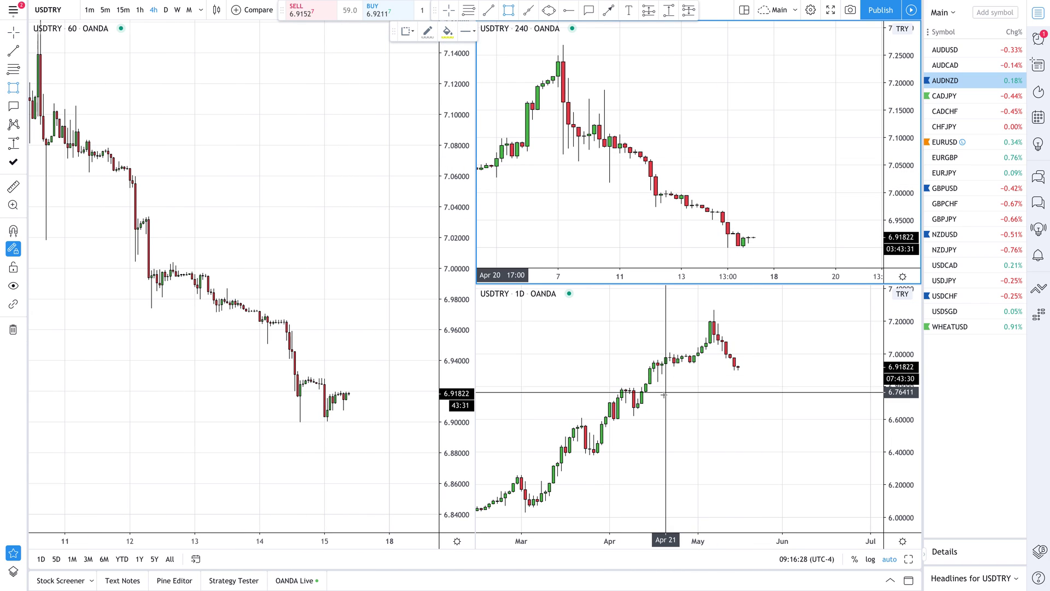
pyautogui.scroll(-1, 651, 385)
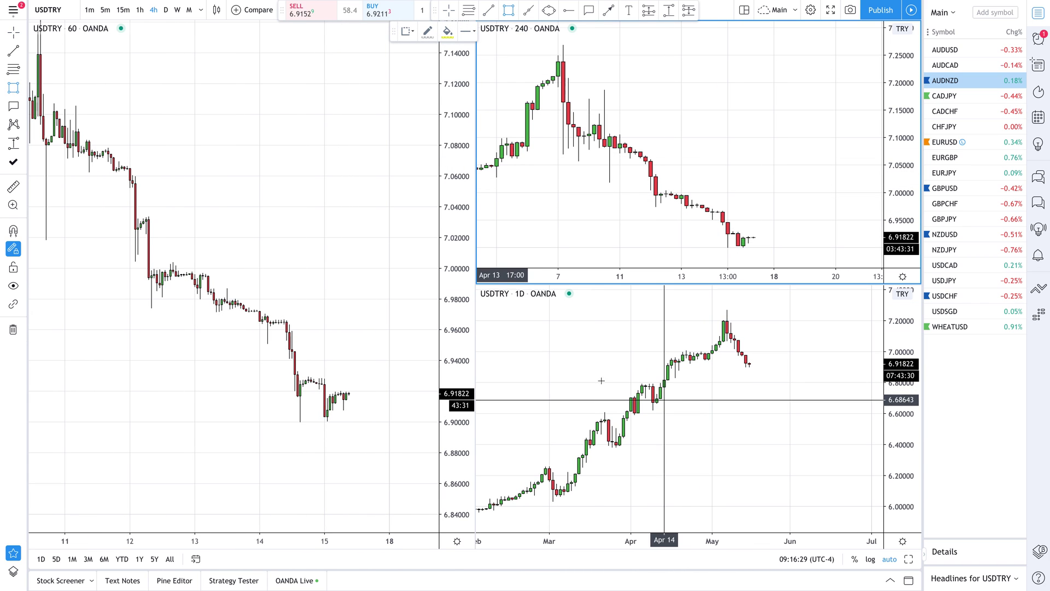
pyautogui.click(670, 412)
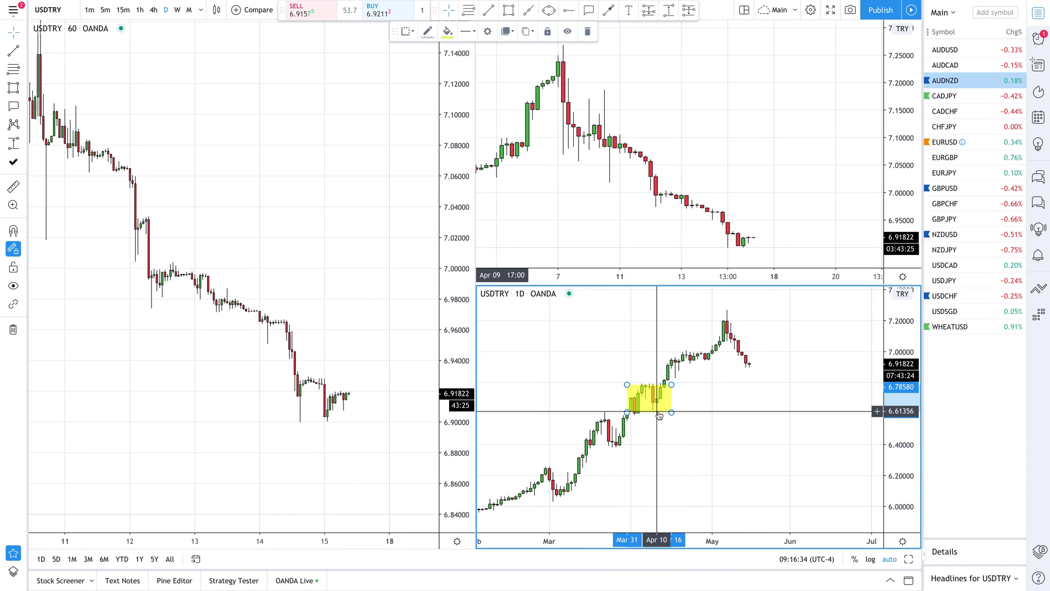
pyautogui.click(468, 10)
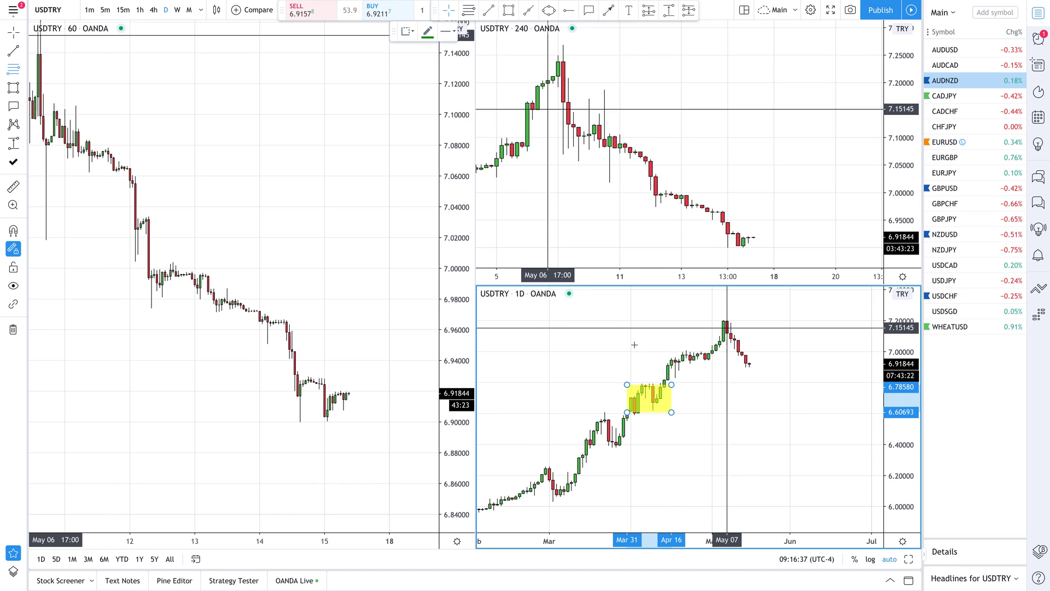
pyautogui.click(626, 415)
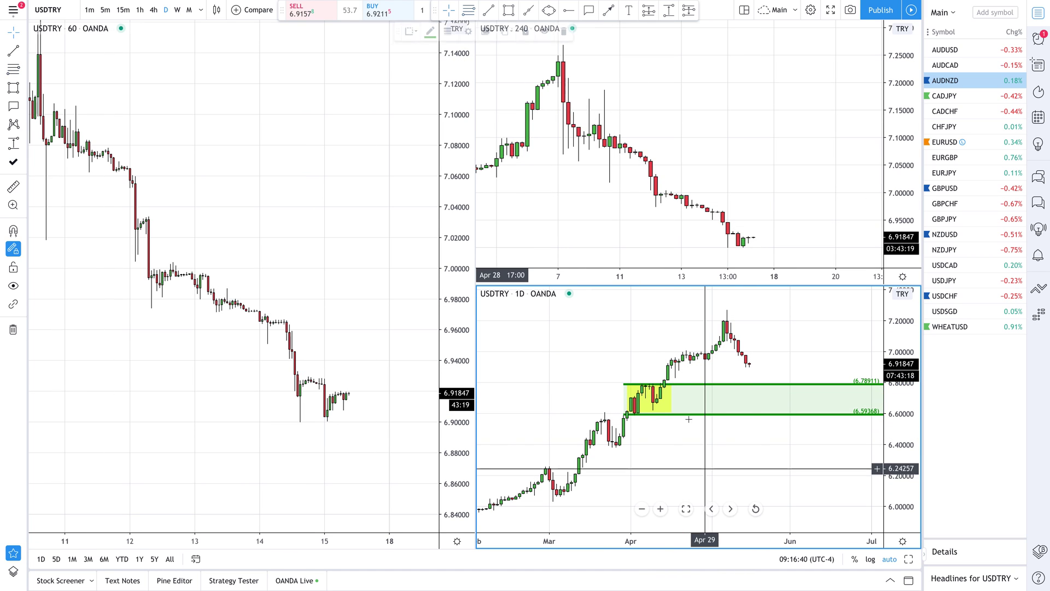
# Delete the Fib Retracement zone and the yellow rectangle from the early-April base on the daily chart
pyautogui.press('Escape')
pyautogui.scroll(2, 686, 415)
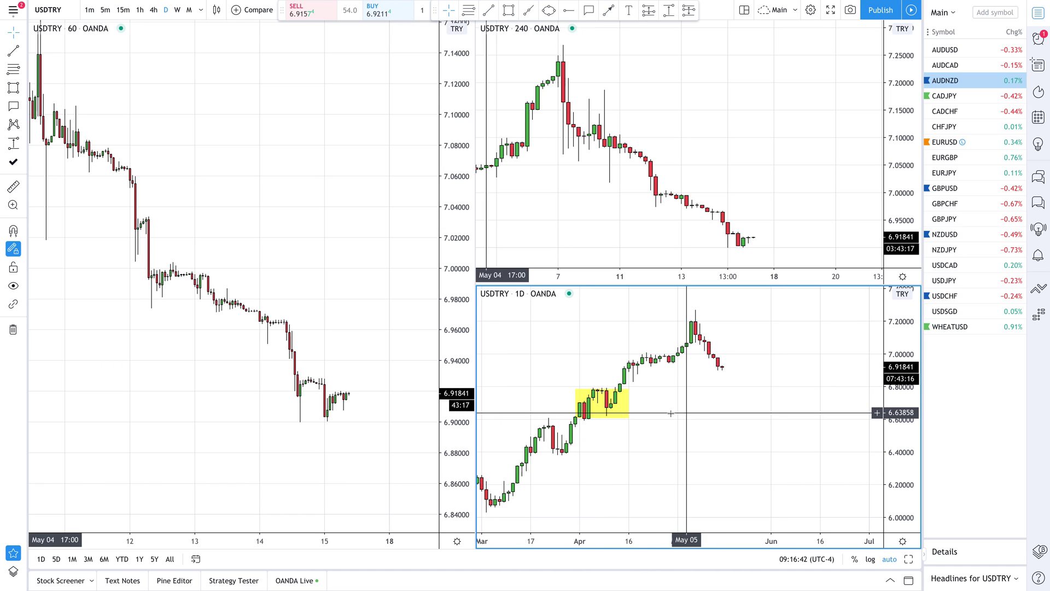
pyautogui.press('Delete')
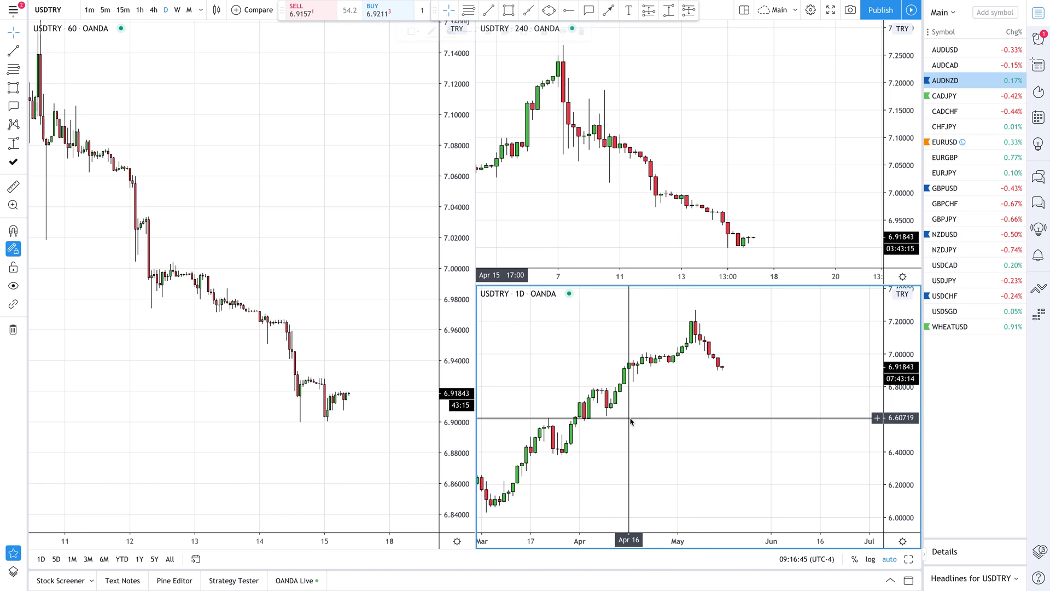
# Draw a blue rectangle on the daily chart from about 6.26 to 5.54, spanning May 2019 to late March 2020, and delete it
pyautogui.scroll(-6, 633, 419)
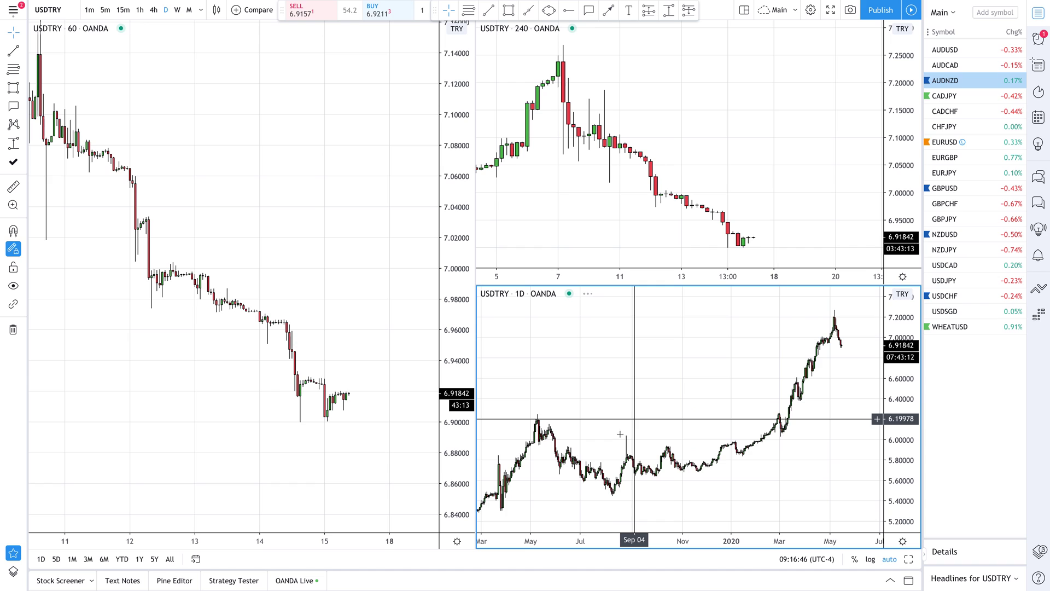
pyautogui.scroll(-4, 620, 434)
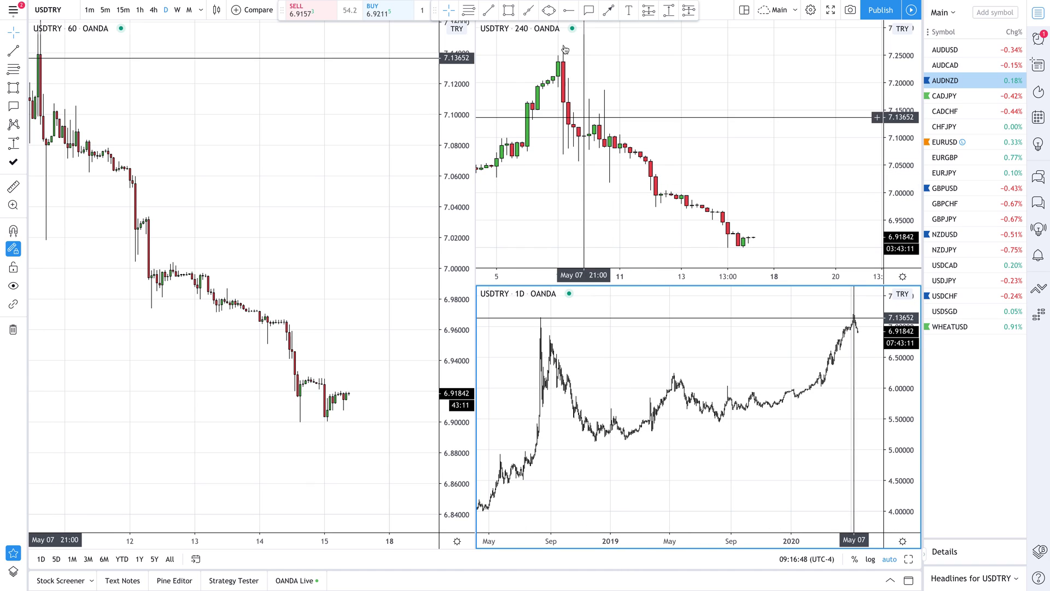
pyautogui.click(507, 11)
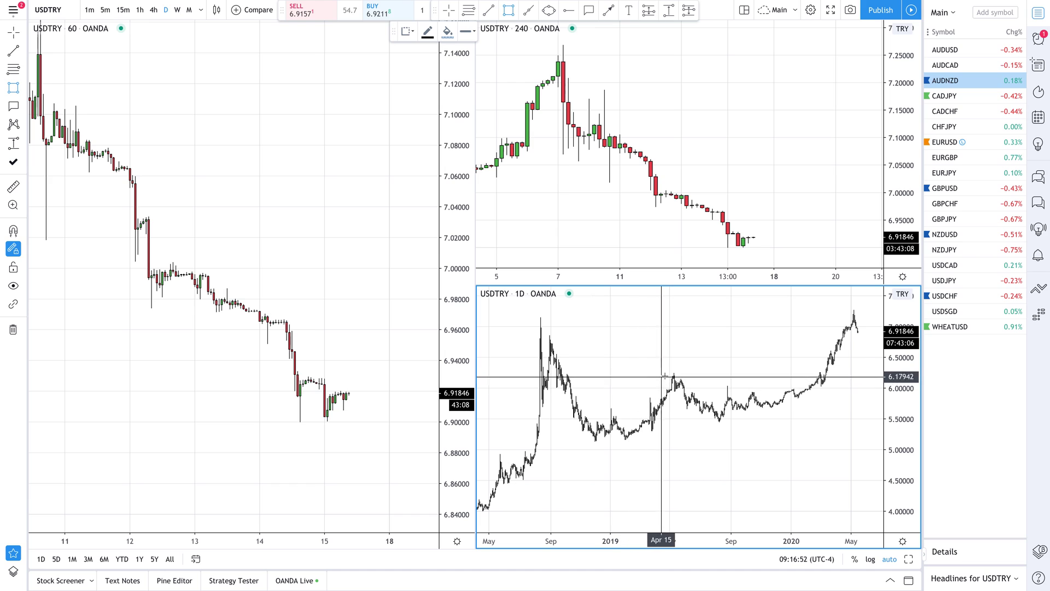
pyautogui.moveTo(671, 372); pyautogui.dragTo(845, 412)
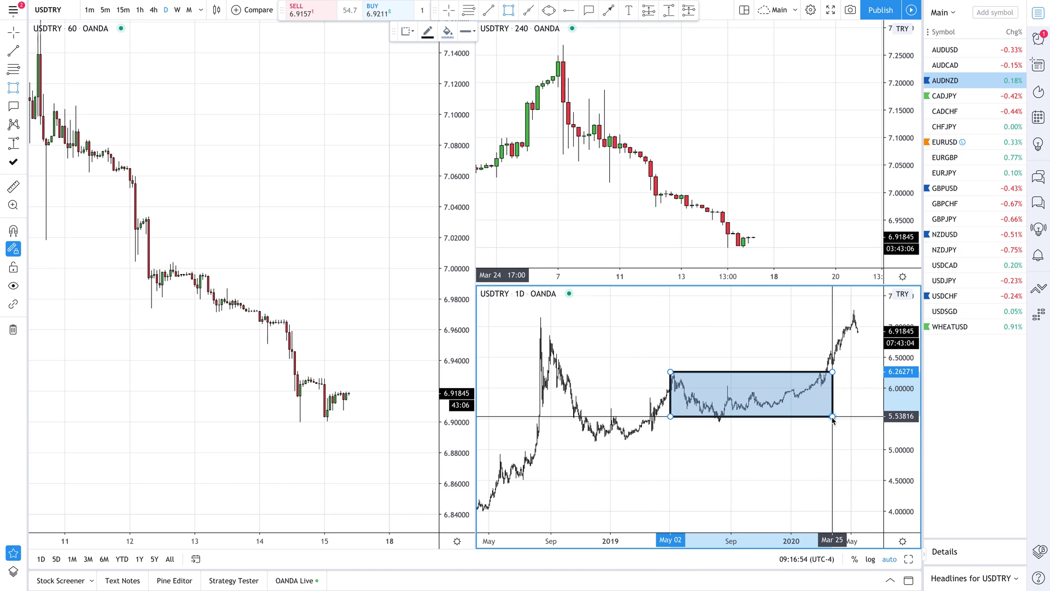
pyautogui.click(760, 437)
pyautogui.click(792, 421)
pyautogui.press('Delete')
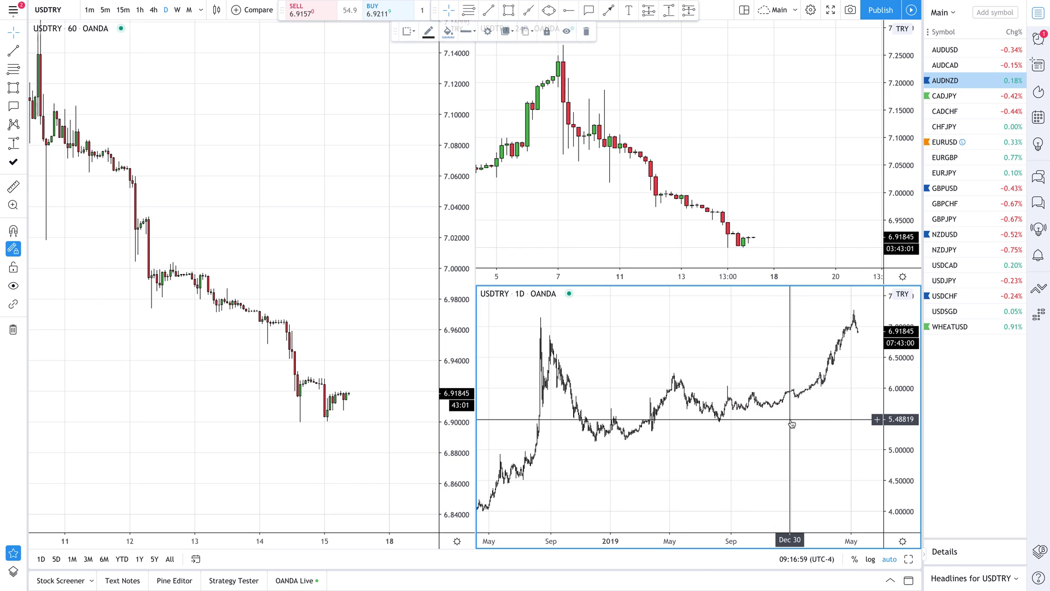
# Draw a blue rectangle on the 60-minute chart from about 7.078 to 7.051, spanning May 11 to May 18, and delete it
pyautogui.moveTo(791, 424); pyautogui.dragTo(580, 438)
pyautogui.scroll(5, 672, 432)
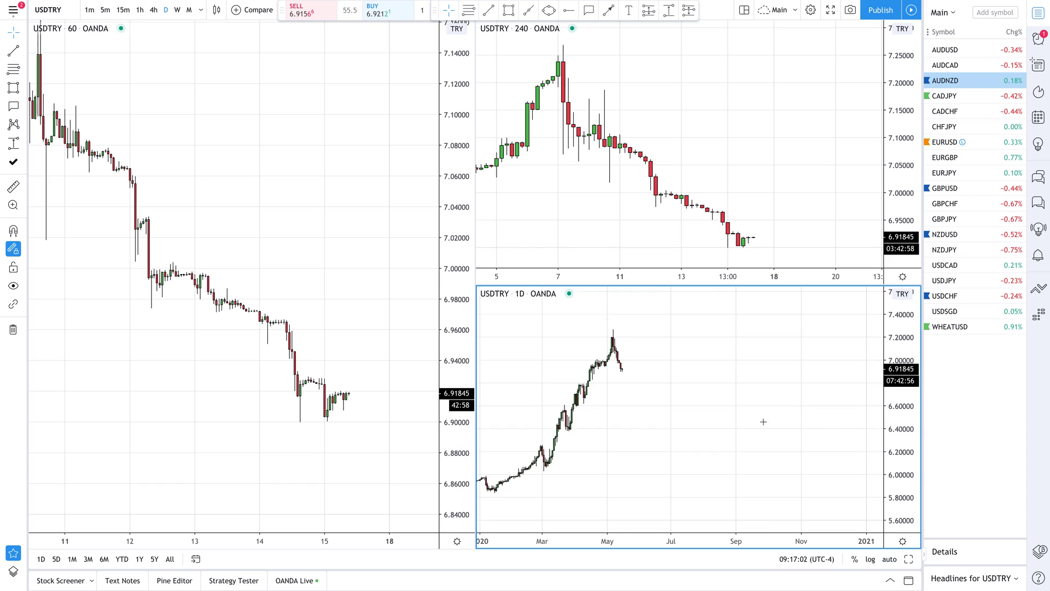
pyautogui.moveTo(782, 422); pyautogui.dragTo(833, 448)
pyautogui.click(508, 16)
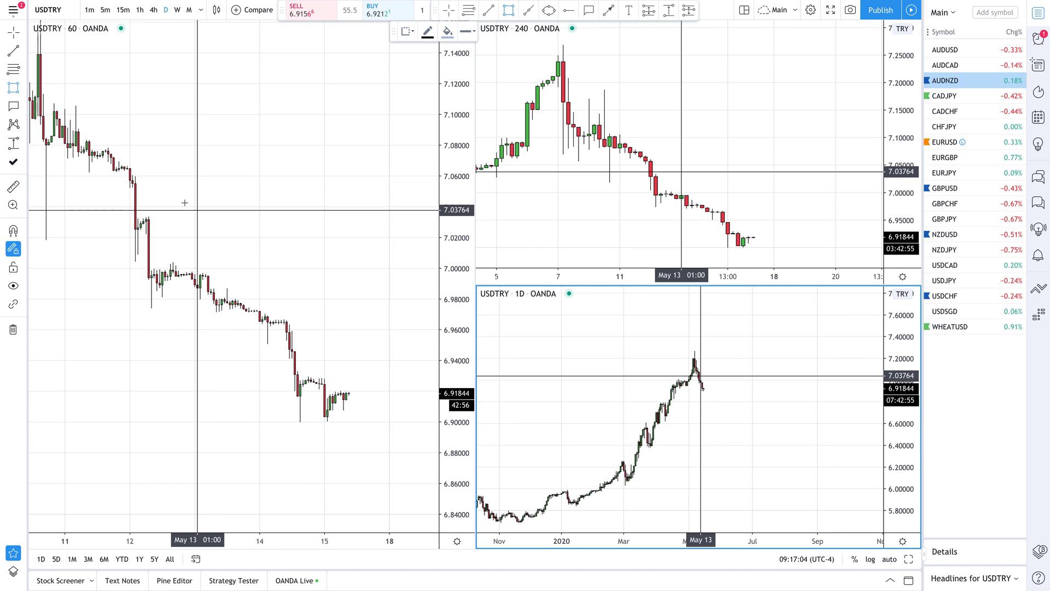
pyautogui.moveTo(108, 152)
pyautogui.mouseDown()
pyautogui.moveTo(171, 187)
pyautogui.moveTo(421, 187)
pyautogui.mouseUp()
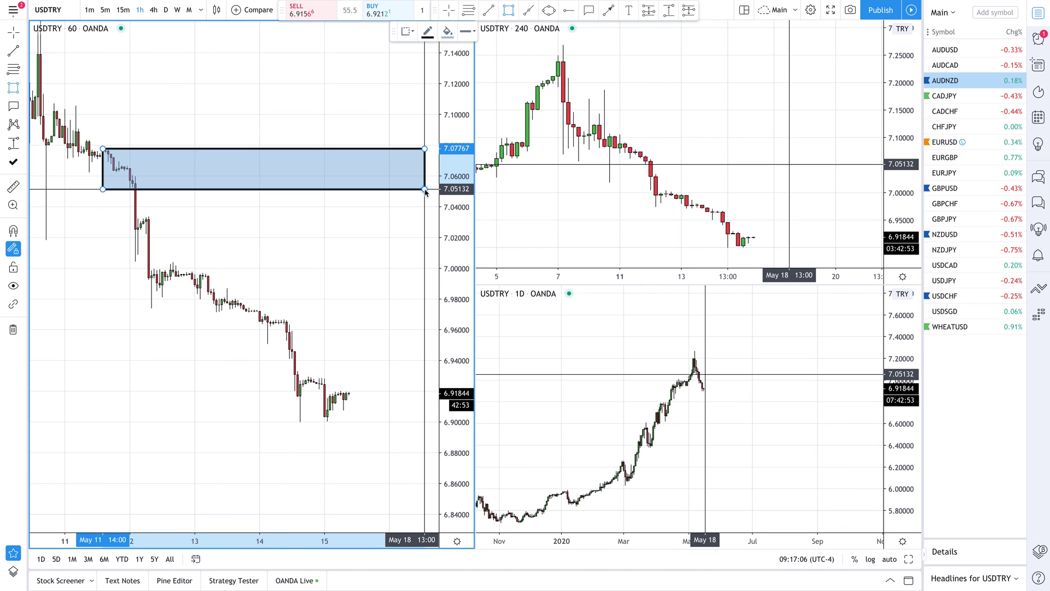
pyautogui.click(363, 189)
pyautogui.press('Delete')
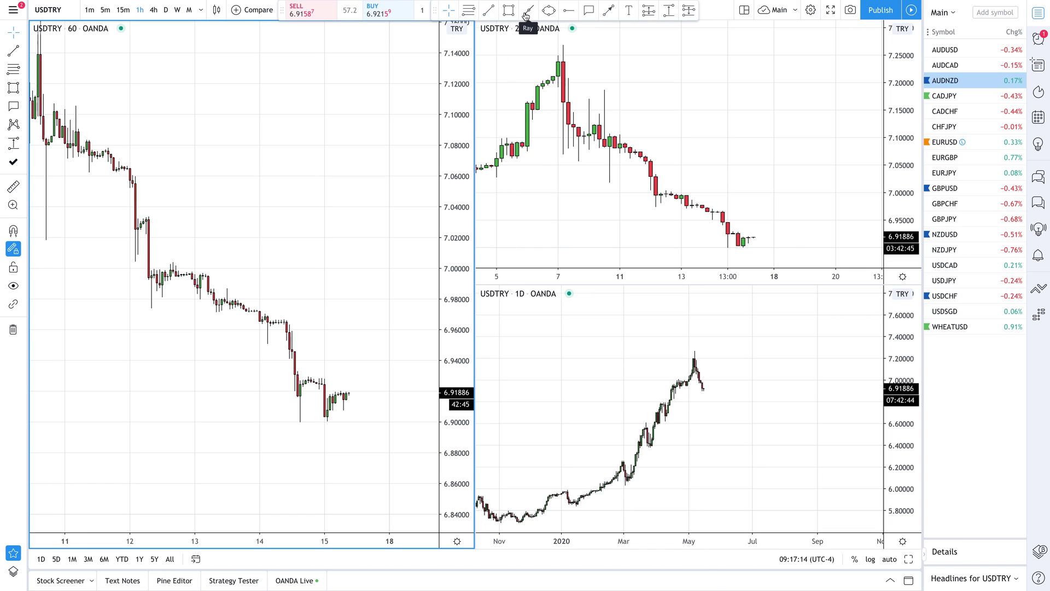
# Maximize the daily chart to fill the whole layout and compress its price scale to show a wider price range
pyautogui.click(651, 350)
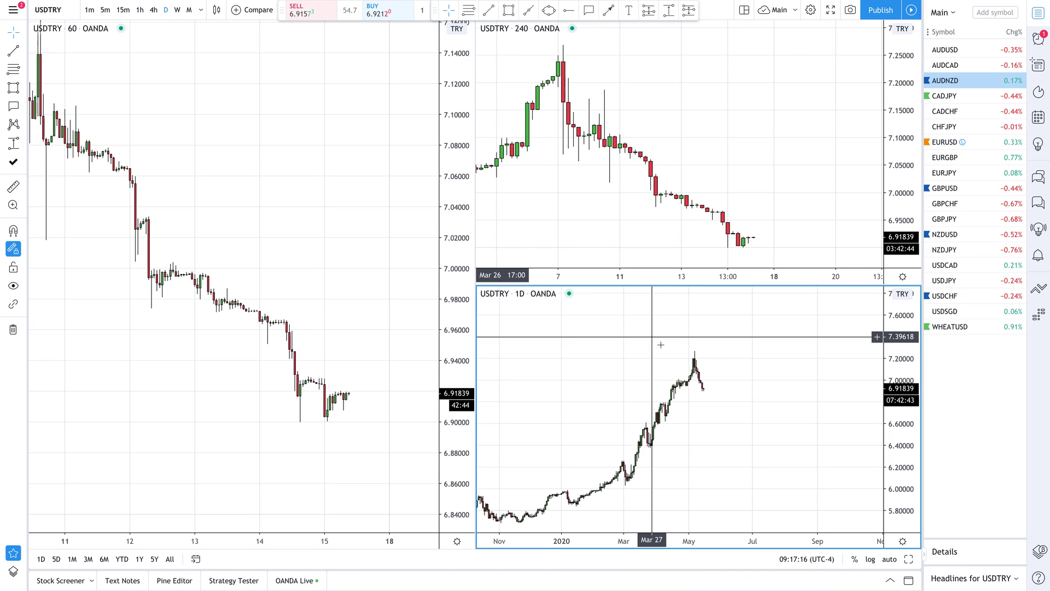
pyautogui.click(909, 559)
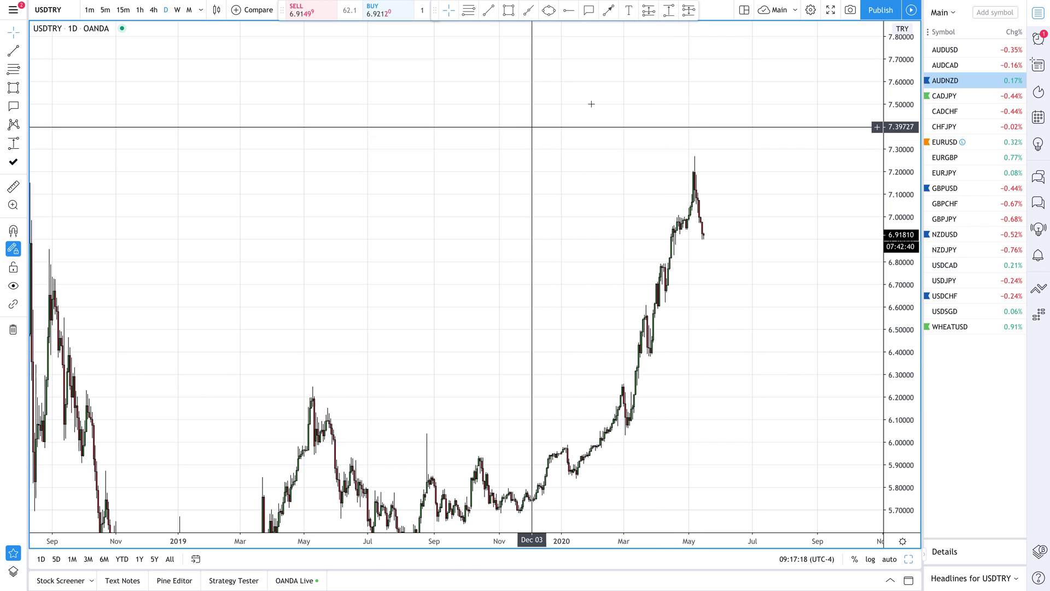
pyautogui.moveTo(884, 139); pyautogui.dragTo(889, 164)
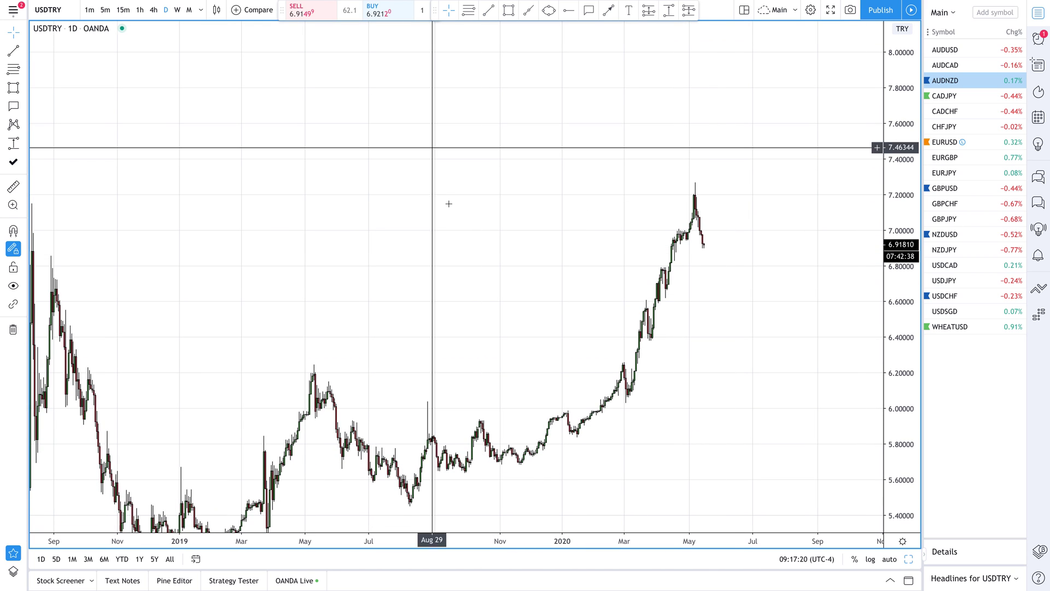
# Keep the daily chart maximized, switch it to the weekly timeframe, and compress its price scale to show a wider price range
pyautogui.click(908, 559)
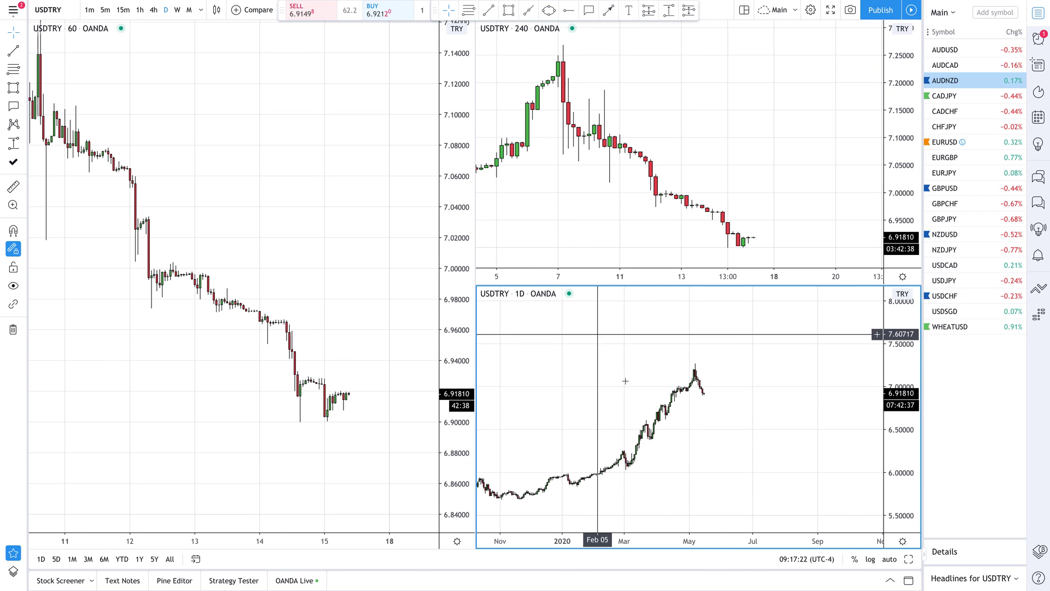
pyautogui.click(908, 558)
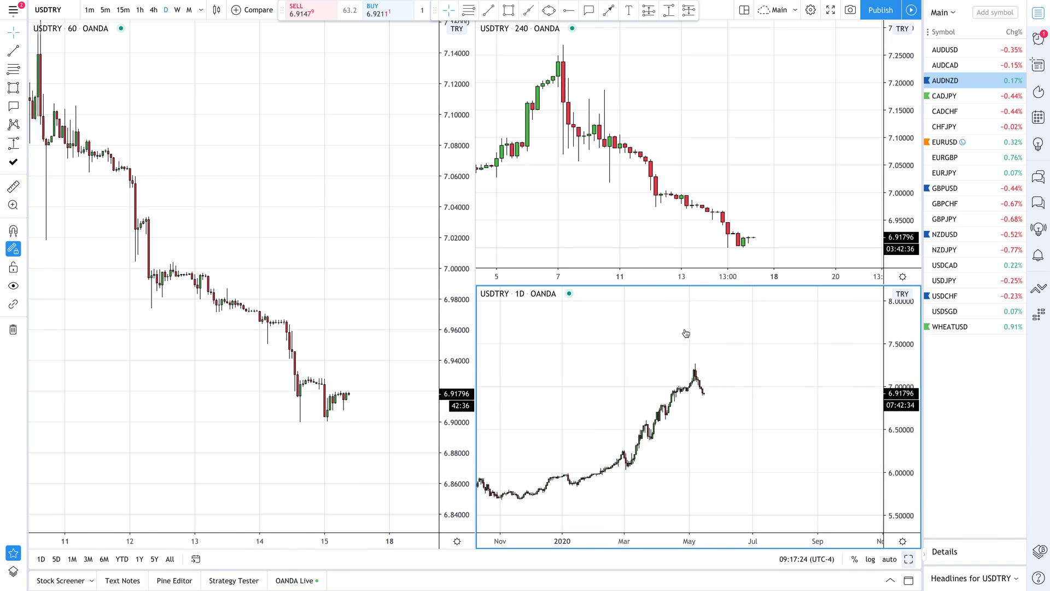
pyautogui.click(178, 9)
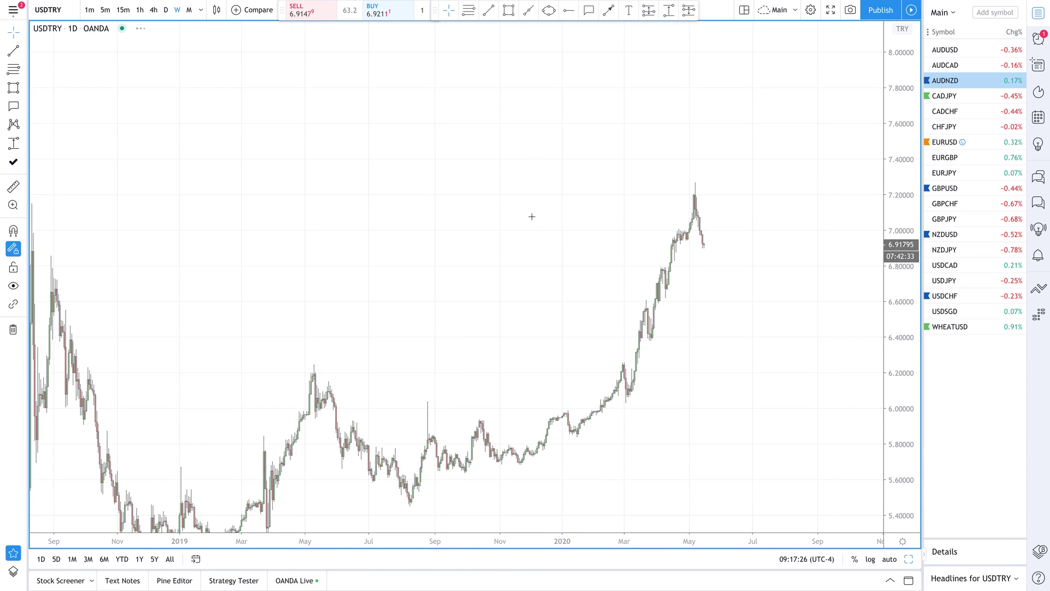
pyautogui.moveTo(903, 228); pyautogui.dragTo(904, 306)
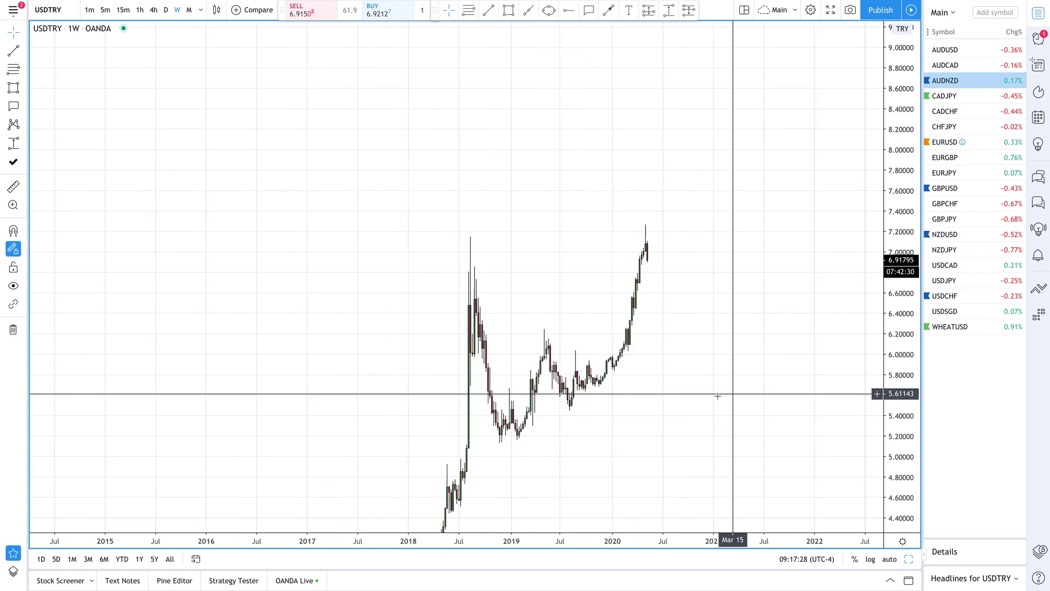
# Draw a black ray on the weekly chart from about 5.155 in mid-January 2019 through about 6.2 in late 2020, under the 2019 lows
pyautogui.scroll(3, 733, 396)
pyautogui.click(528, 12)
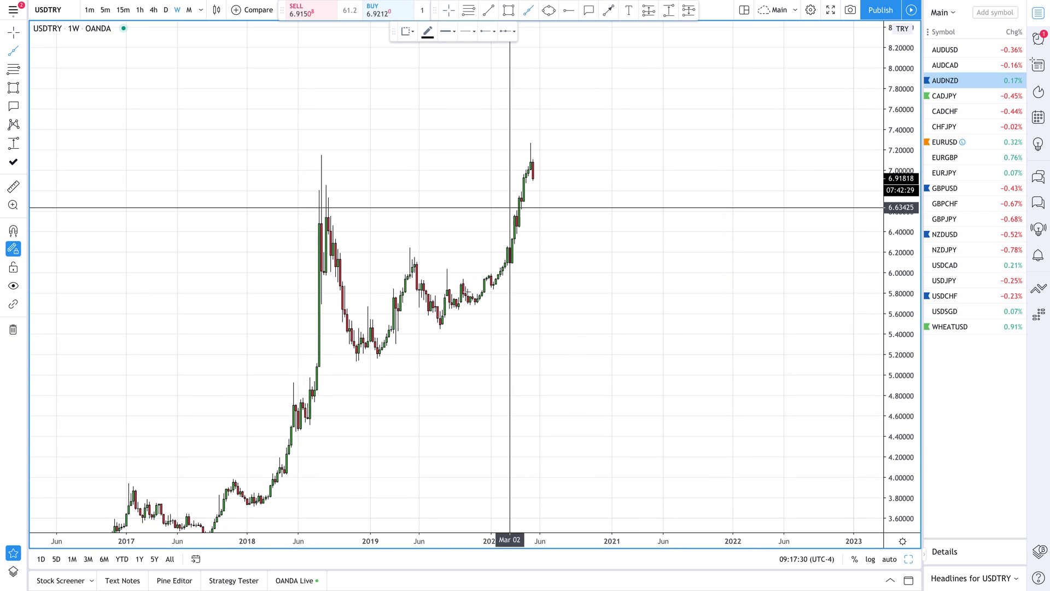
pyautogui.click(373, 359)
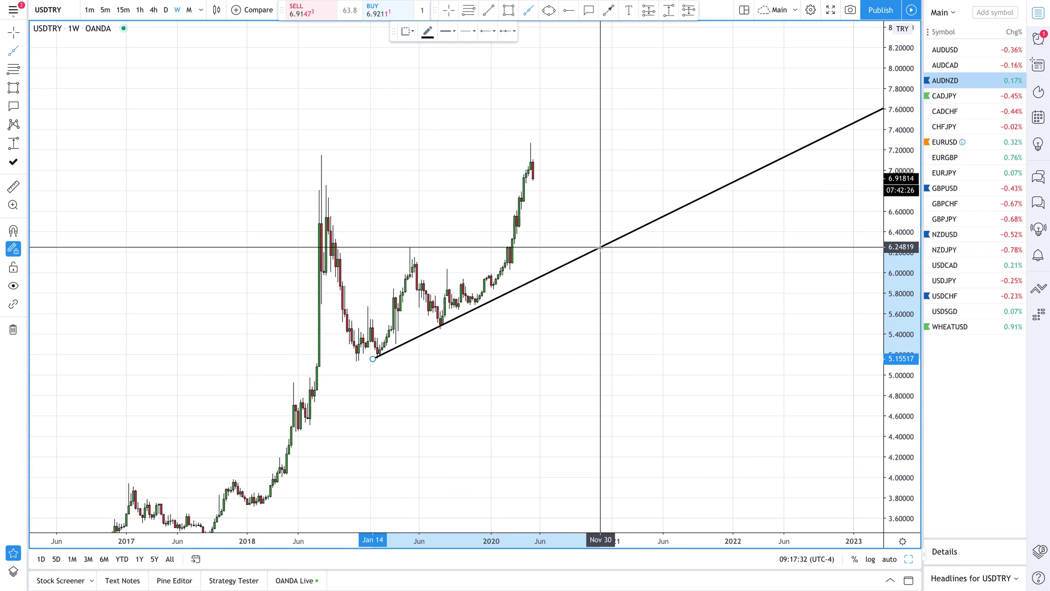
pyautogui.click(604, 251)
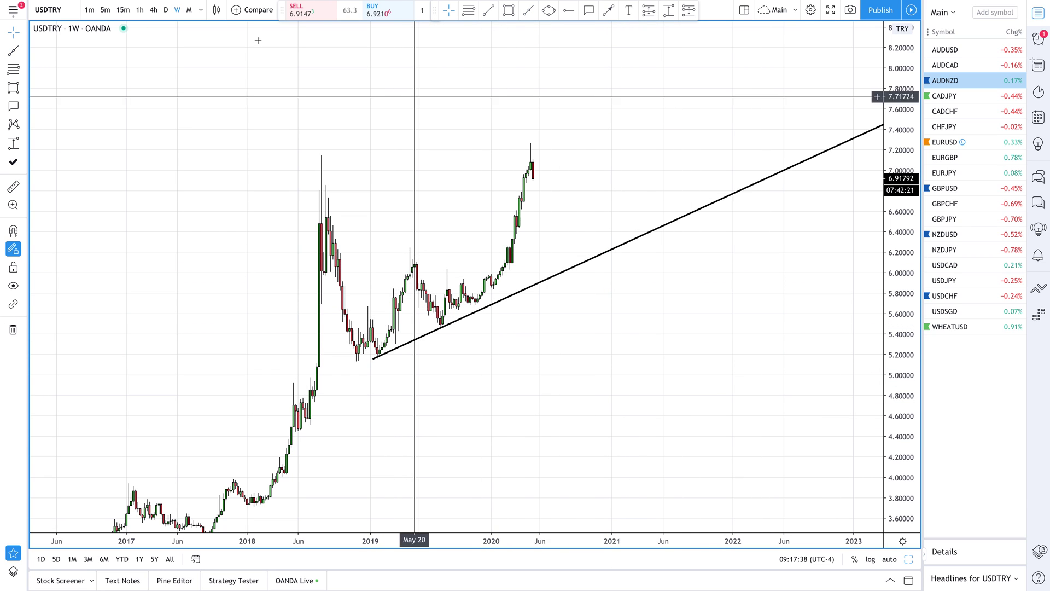
# Restore the three-chart layout, stretch the weekly chart's price scale, and switch that chart back to the daily timeframe
pyautogui.click(908, 558)
pyautogui.scroll(5, 736, 396)
pyautogui.moveTo(904, 473); pyautogui.dragTo(903, 415)
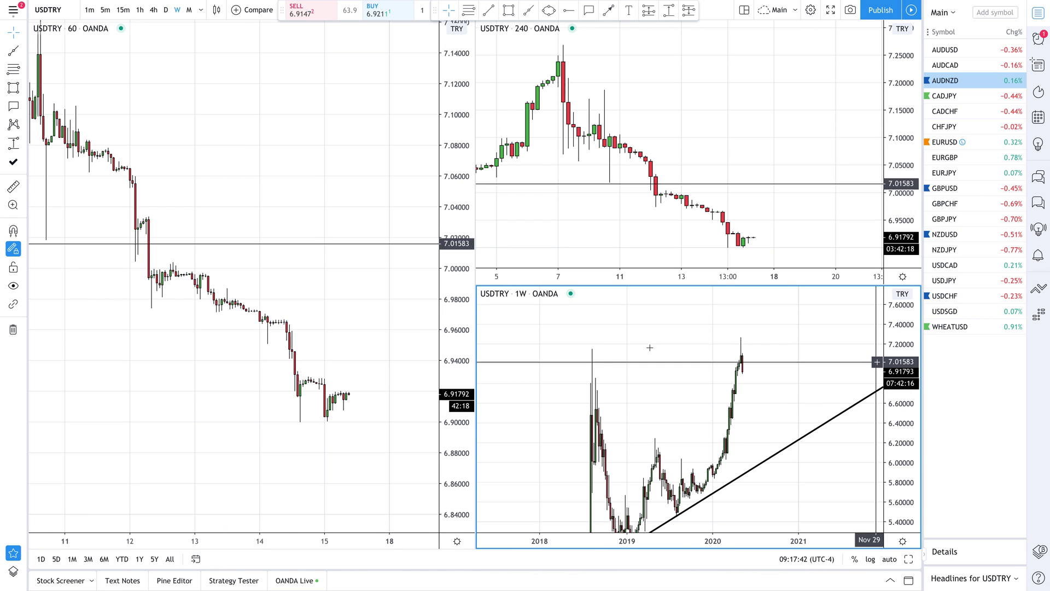
pyautogui.click(166, 9)
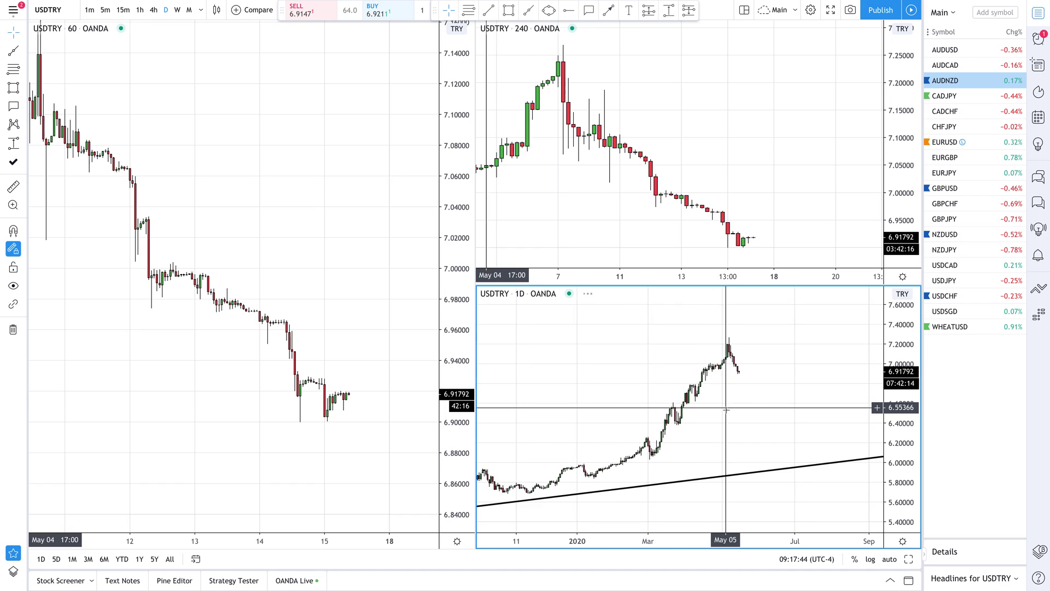
# Draw a red trend line on the daily chart from about 6.02 on March 10 to about 7.08 on May 7, and delete it
pyautogui.click(489, 16)
pyautogui.click(658, 461)
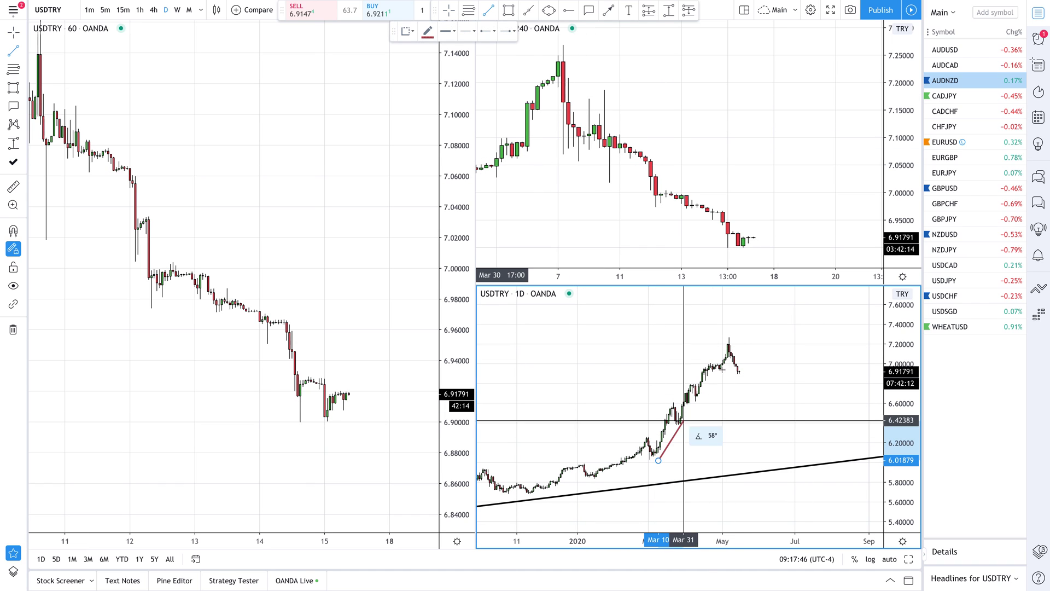
pyautogui.click(729, 355)
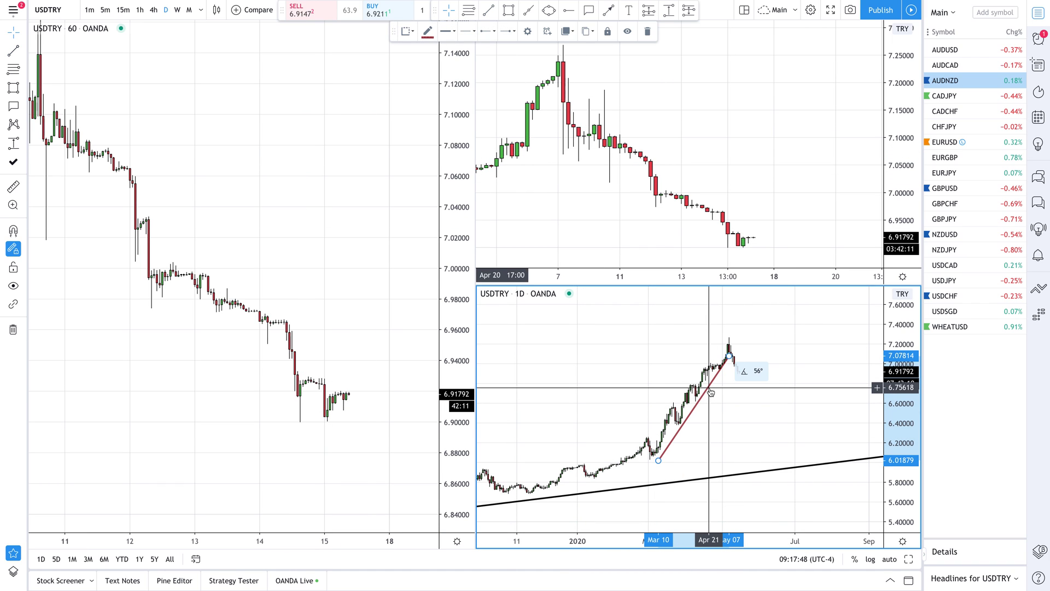
pyautogui.press('Delete')
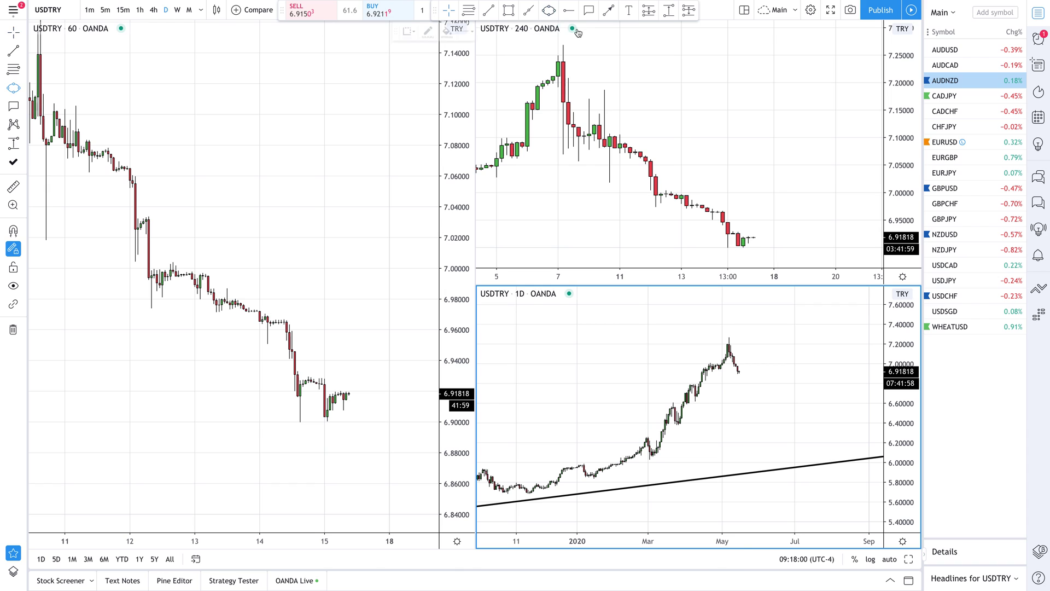
# Draw a slanted ellipse on the 240-minute chart around the early-May candles, from about 7.01 to 7.09
pyautogui.scroll(3, 695, 353)
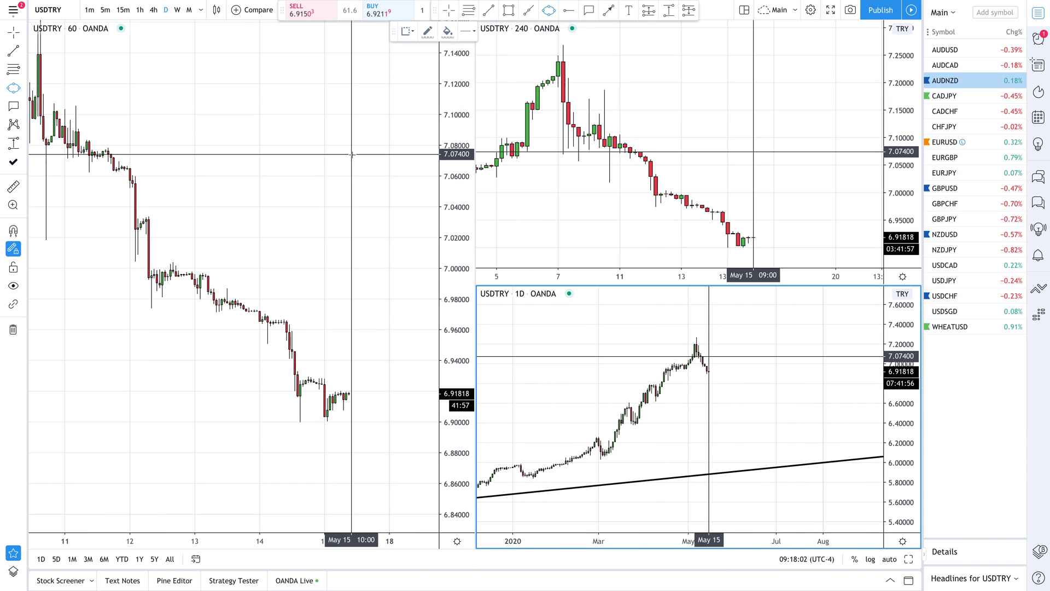
pyautogui.scroll(-3, 623, 153)
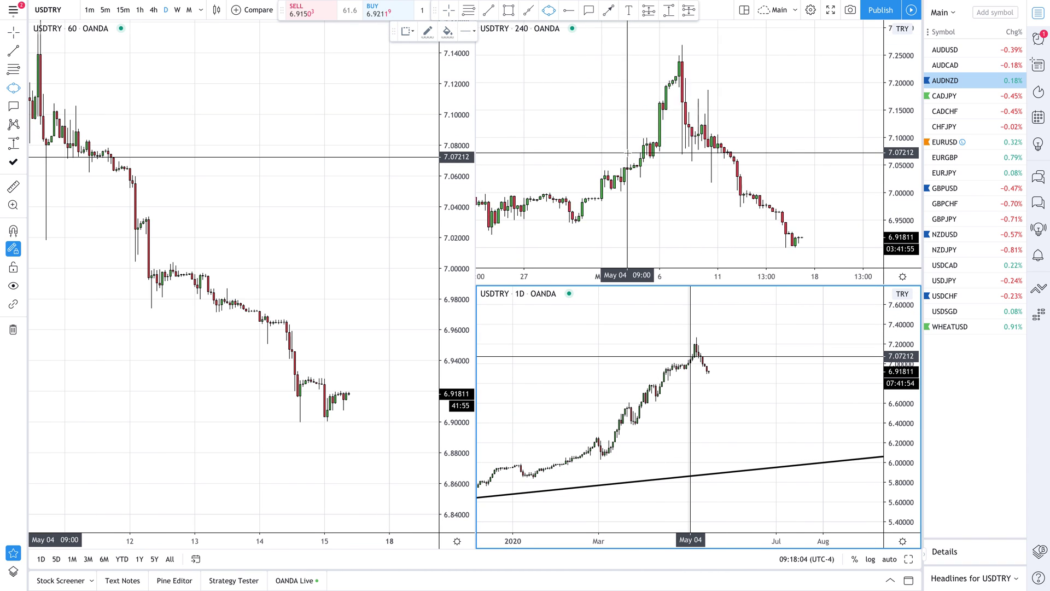
pyautogui.scroll(3, 694, 164)
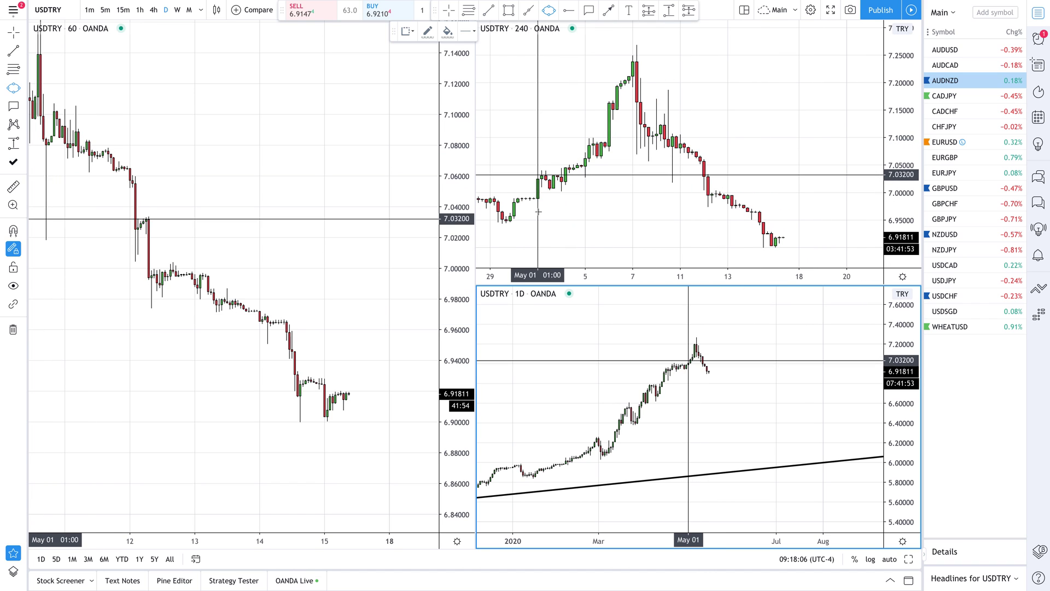
pyautogui.click(601, 141)
pyautogui.click(546, 185)
pyautogui.click(570, 184)
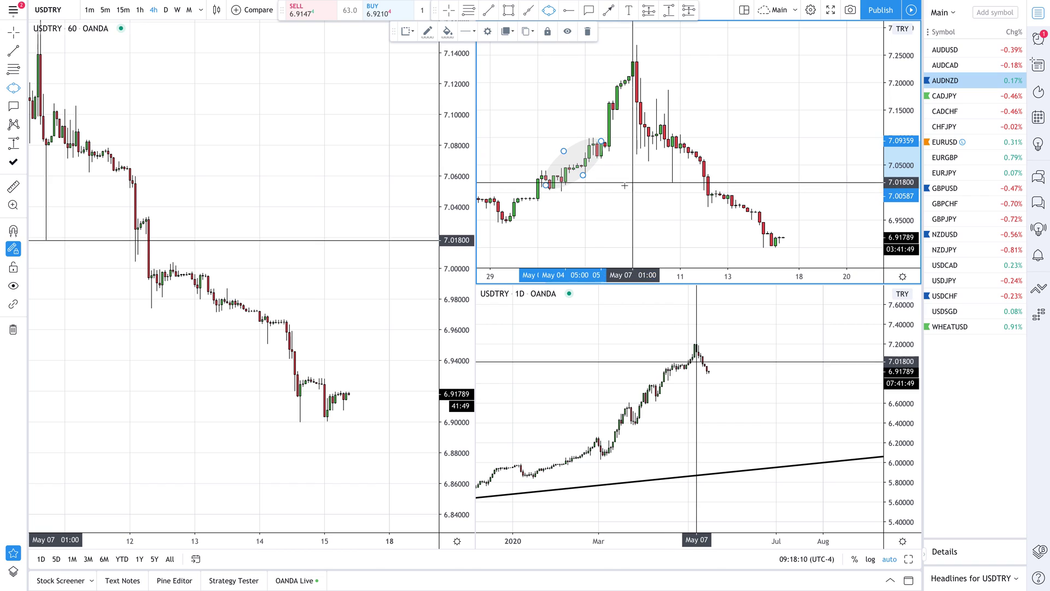
pyautogui.click(633, 185)
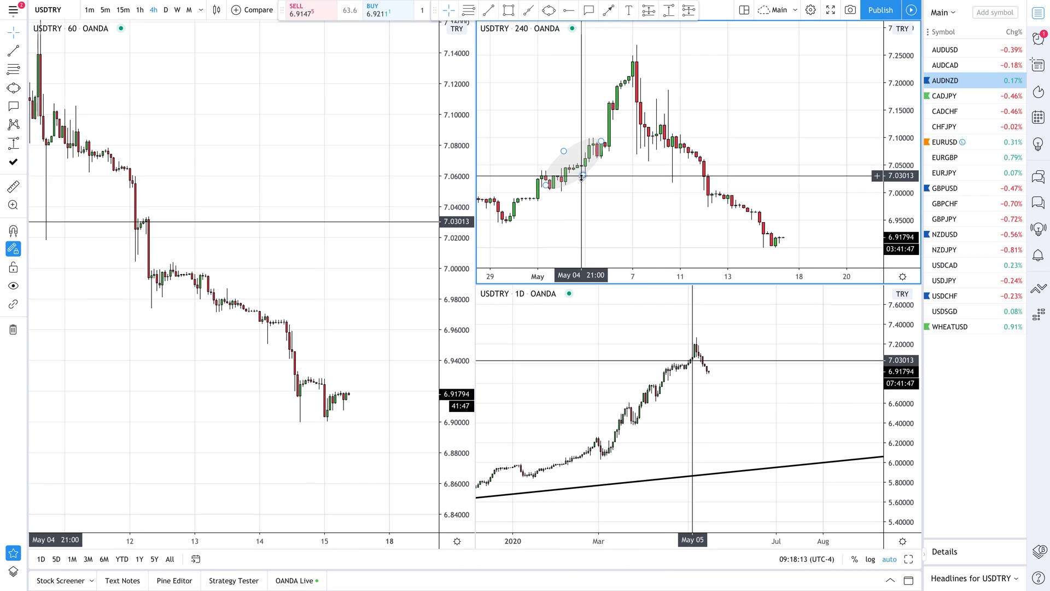
# Apply the Removed, Fresh and Compression drawing templates to the ellipse in turn, and delete the ellipse
pyautogui.click(581, 178)
pyautogui.click(408, 31)
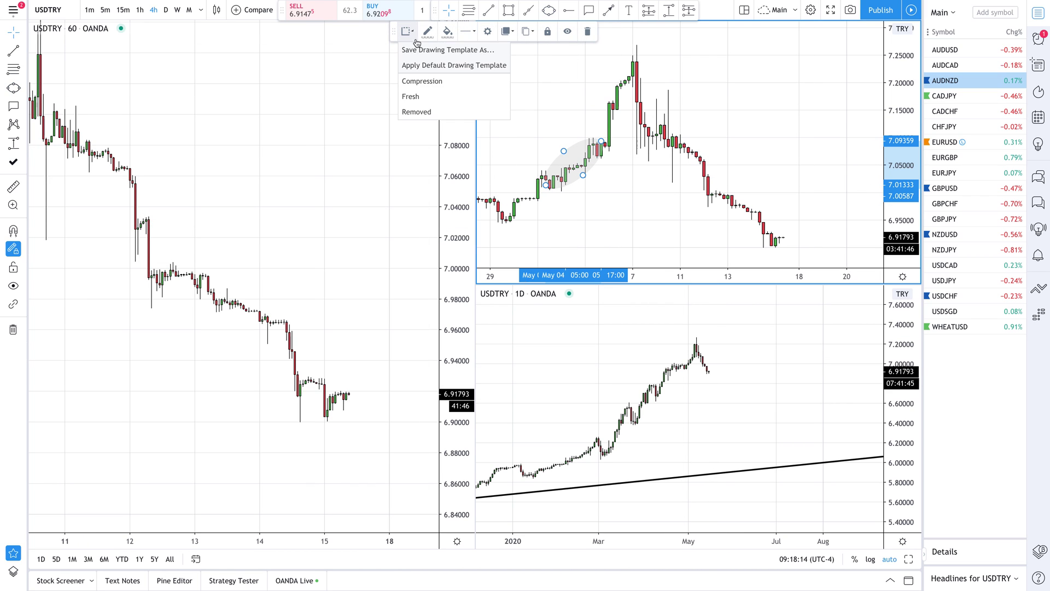
pyautogui.click(439, 112)
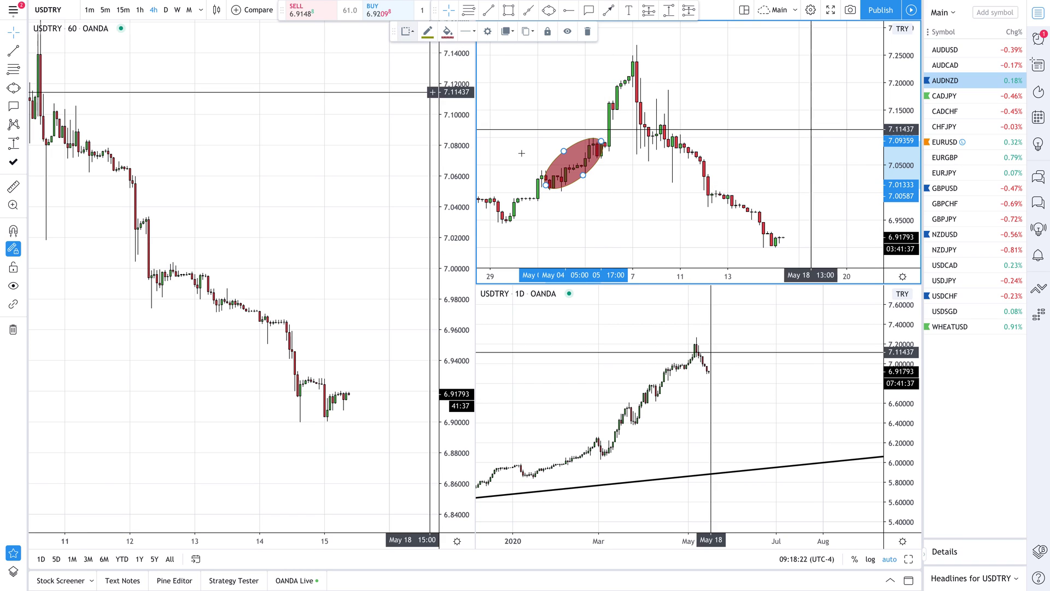
pyautogui.click(415, 97)
pyautogui.click(408, 31)
pyautogui.click(426, 86)
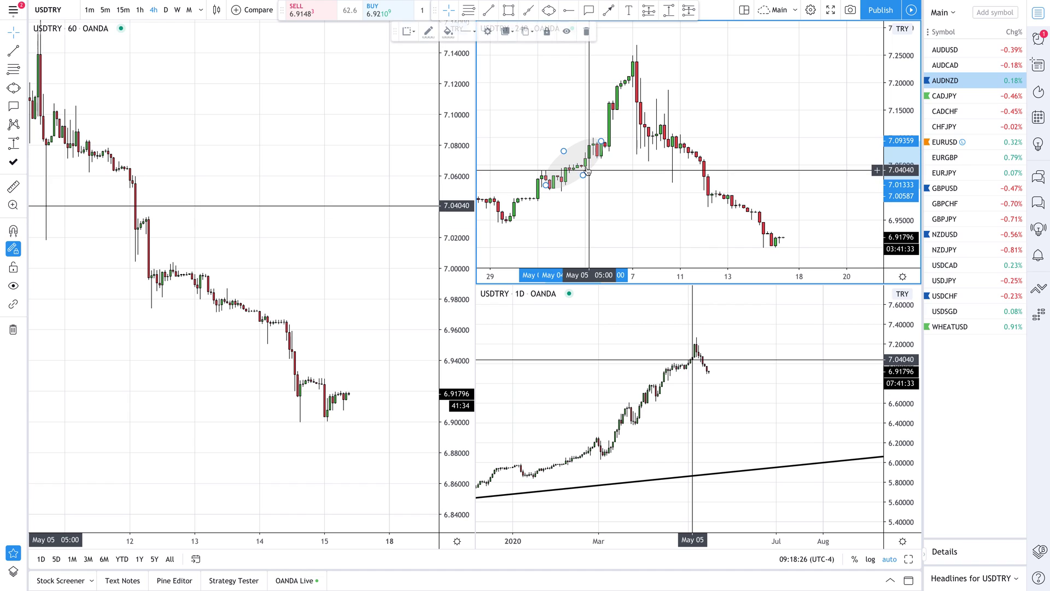
pyautogui.press('Delete')
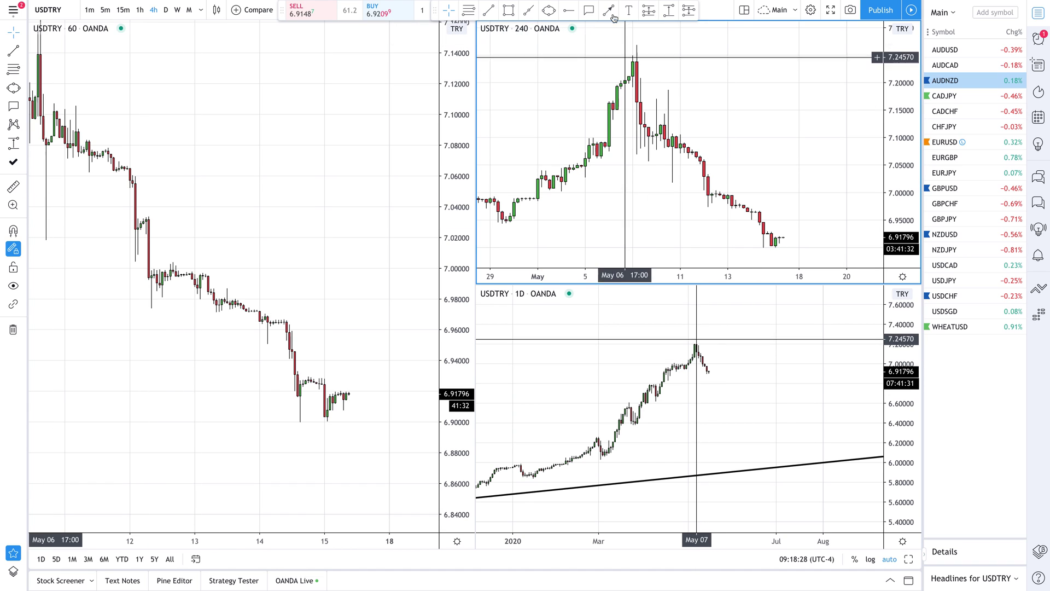
# Draw a horizontal ray on the 60-minute chart at about 7.035 starting May 12 at 02:00, and delete it
pyautogui.click(565, 14)
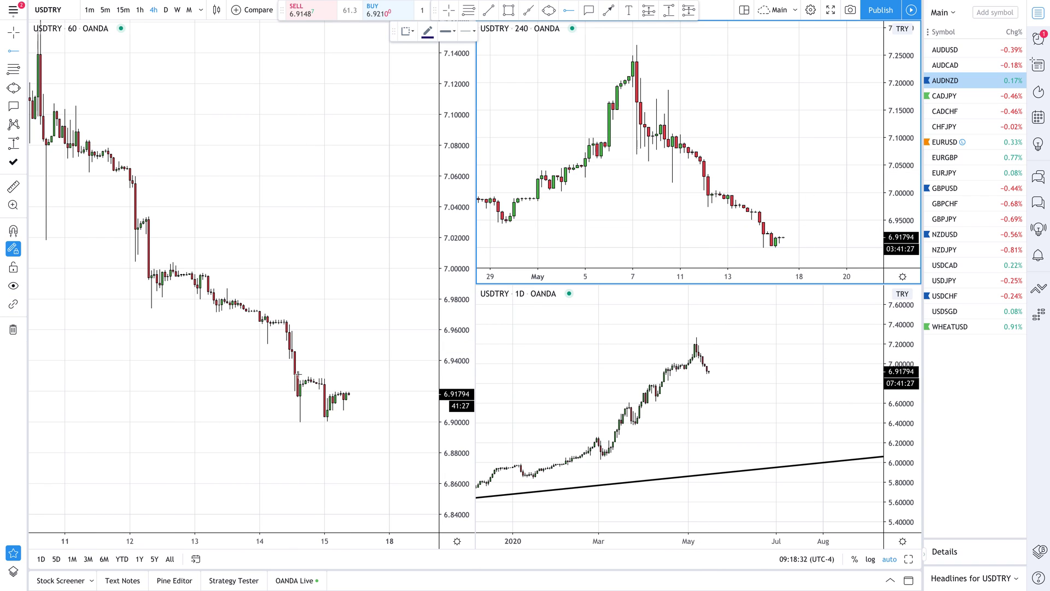
pyautogui.click(135, 218)
pyautogui.click(135, 212)
pyautogui.press('Delete')
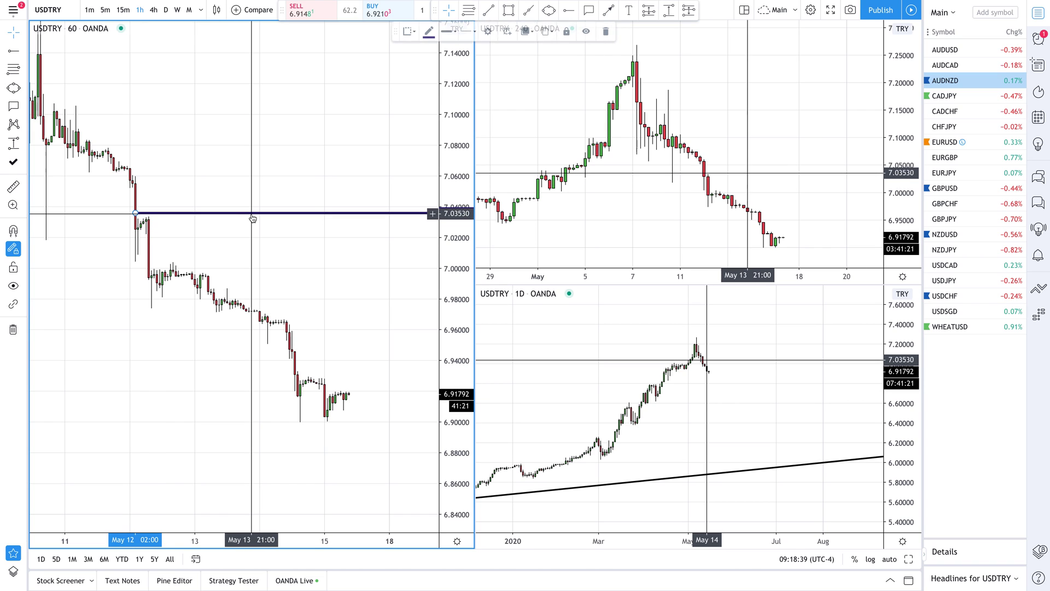
pyautogui.press('Delete')
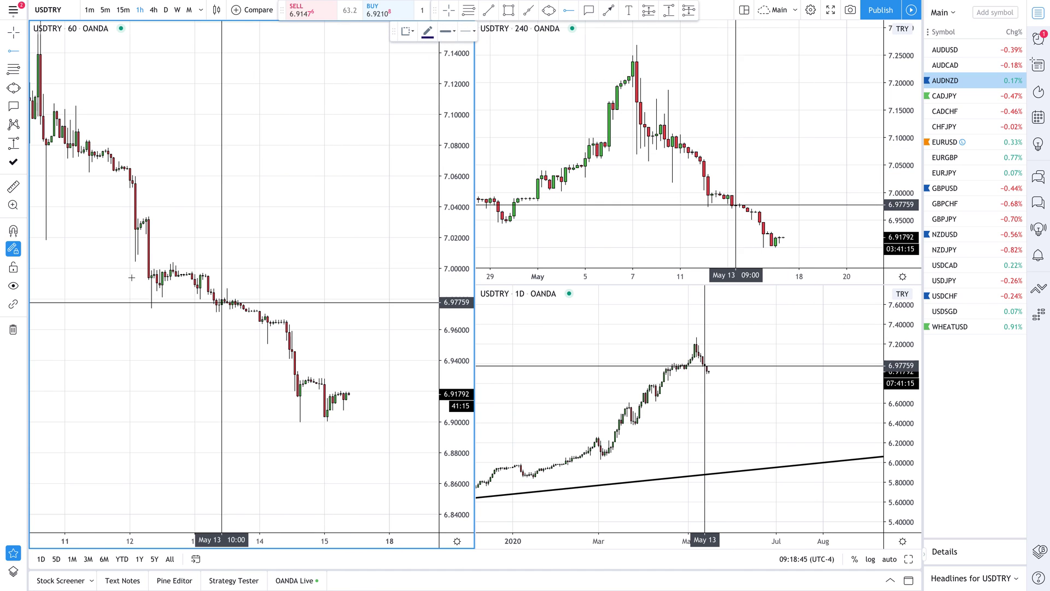
# Draw a horizontal ray at about 7.004 from May 12 at 06:00 on the 60-minute chart, try a drawing template on it, and delete it
pyautogui.click(147, 261)
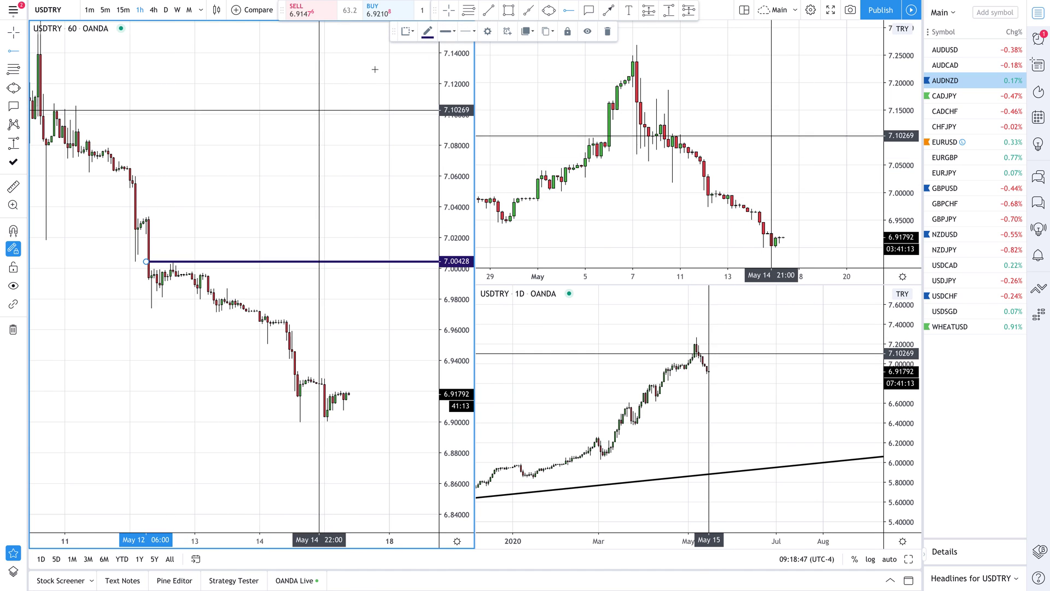
pyautogui.click(406, 31)
pyautogui.click(419, 112)
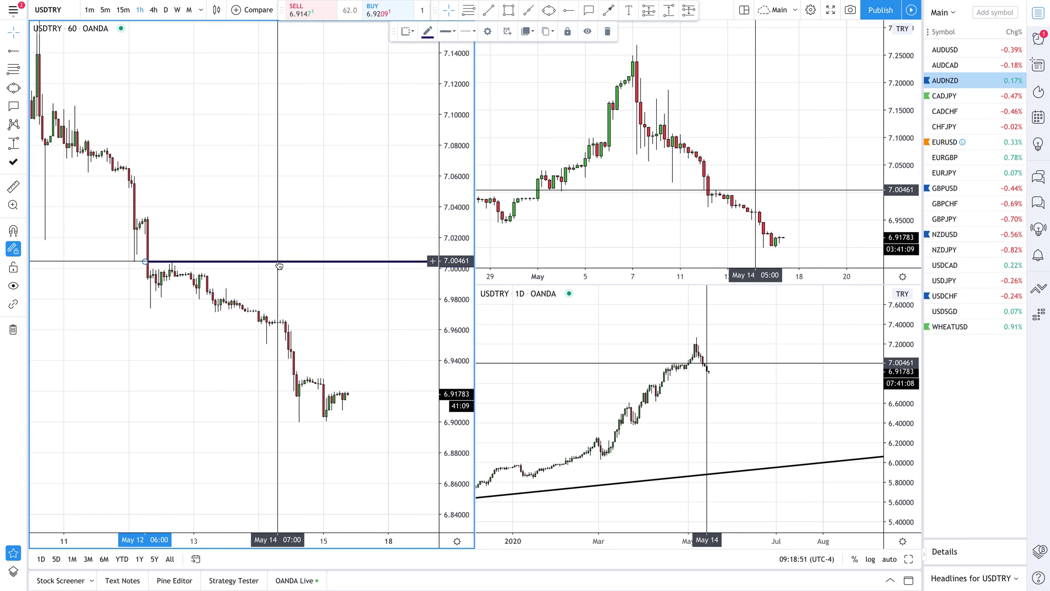
pyautogui.click(607, 31)
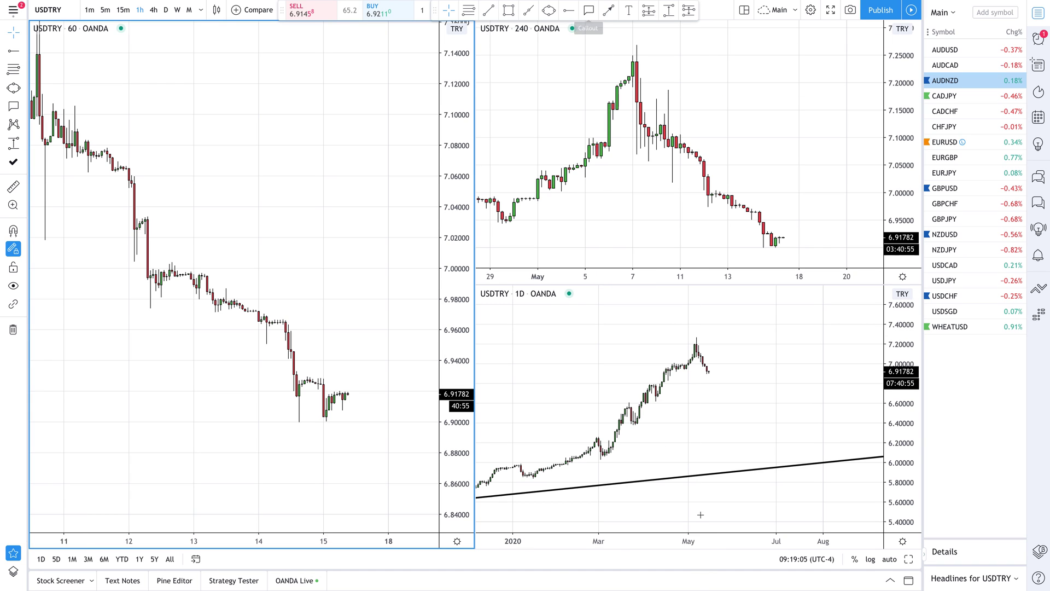
# Add a callout reading "bla bla blas" on the daily chart, pointing at about 6.59 in late April, and delete it
pyautogui.click(600, 11)
pyautogui.moveTo(680, 404); pyautogui.dragTo(699, 459)
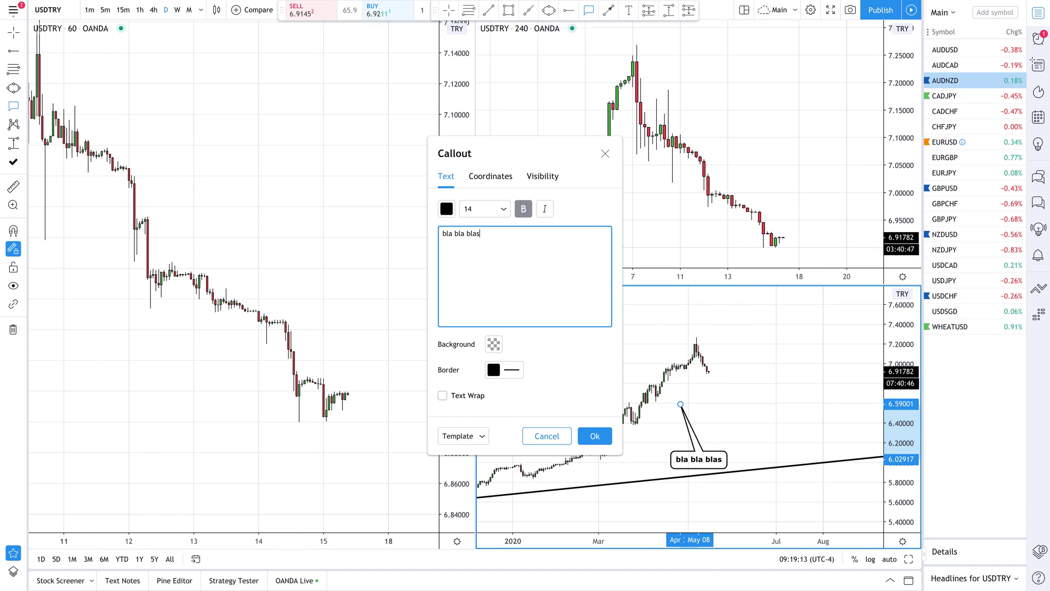
pyautogui.click(594, 435)
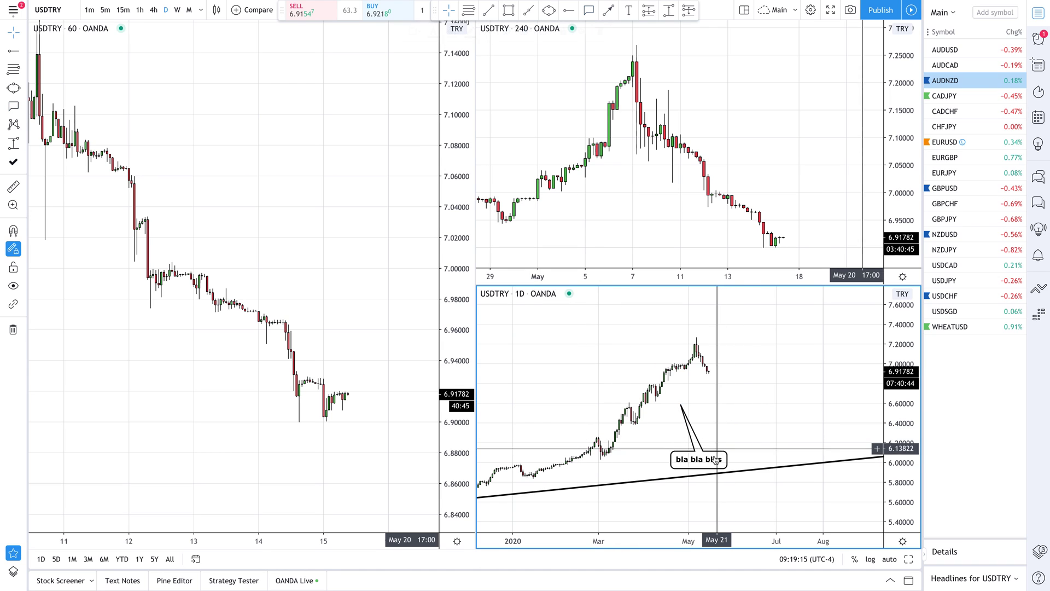
pyautogui.press('Delete')
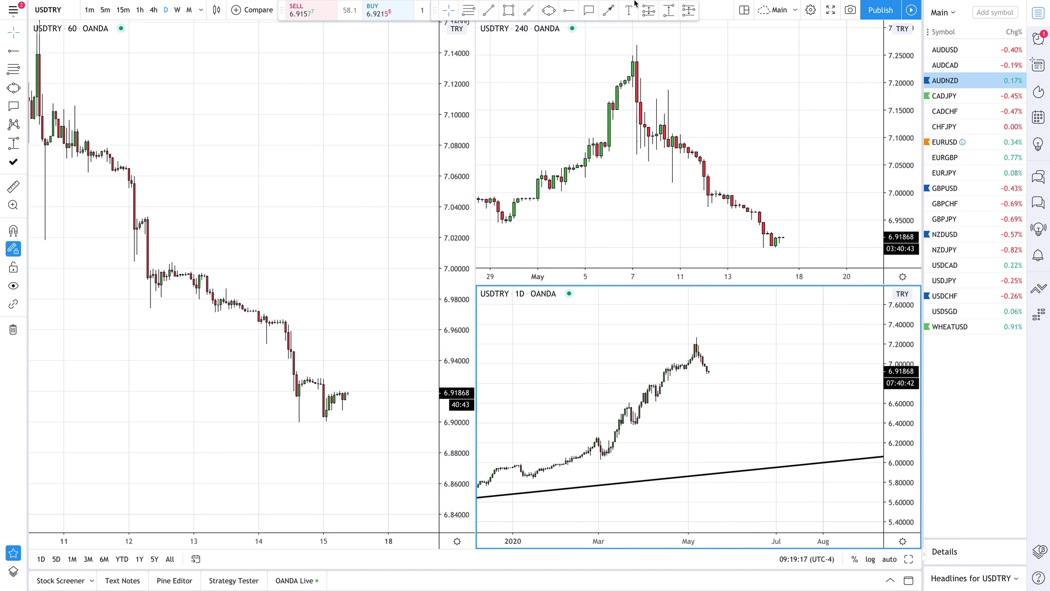
# Draw a horizontal arrow on the daily chart at about 7.06 from late December 2019 to early April 2020, and delete it
pyautogui.click(609, 12)
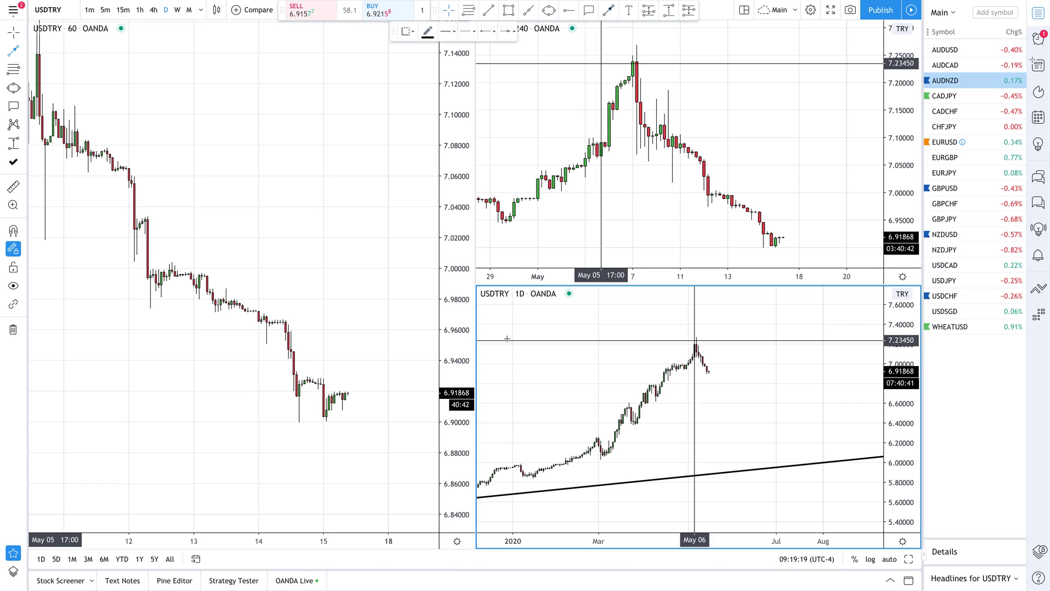
pyautogui.click(502, 358)
pyautogui.click(646, 358)
pyautogui.press('Delete')
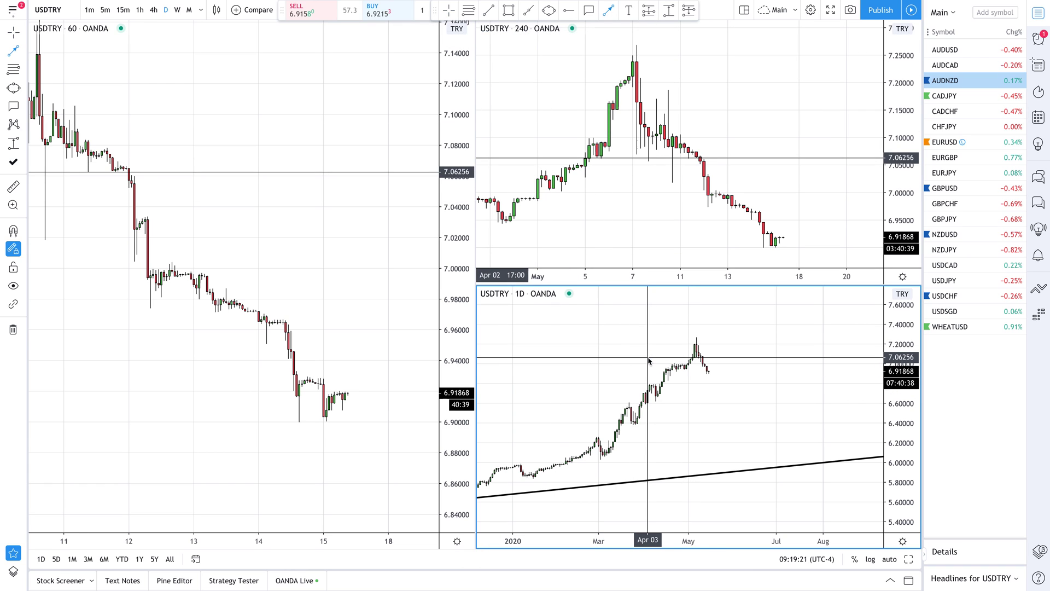
# Place a text label with the default wording on the daily chart at about 7.23 near February 12, and delete it
pyautogui.click(575, 341)
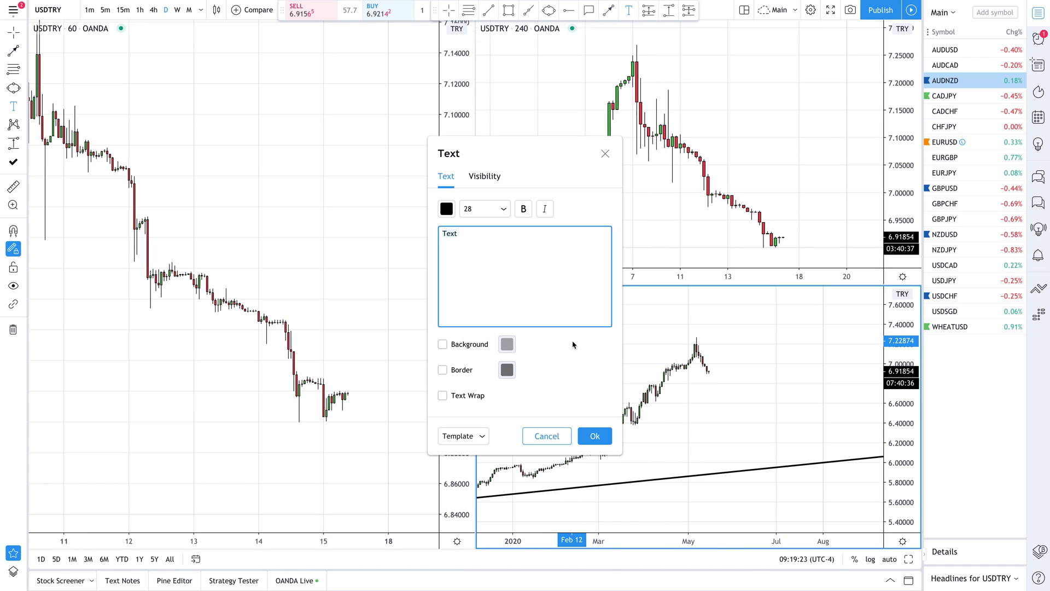
pyautogui.click(602, 437)
pyautogui.press('Delete')
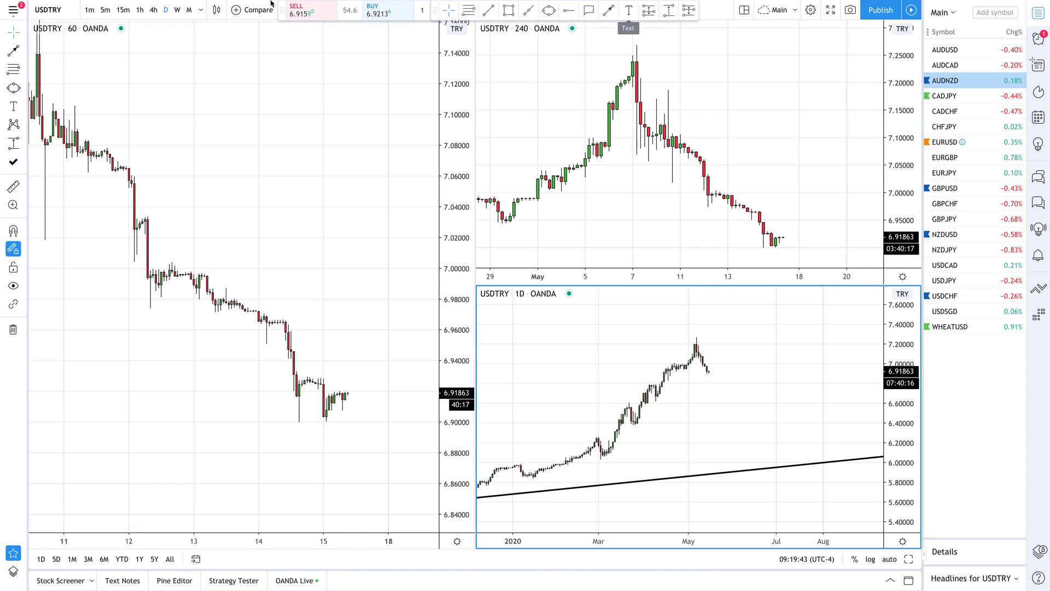
# Zoom in on the most recent candles of the 60-minute chart
pyautogui.click(380, 213)
pyautogui.scroll(1, 381, 213)
pyautogui.scroll(2, 337, 371)
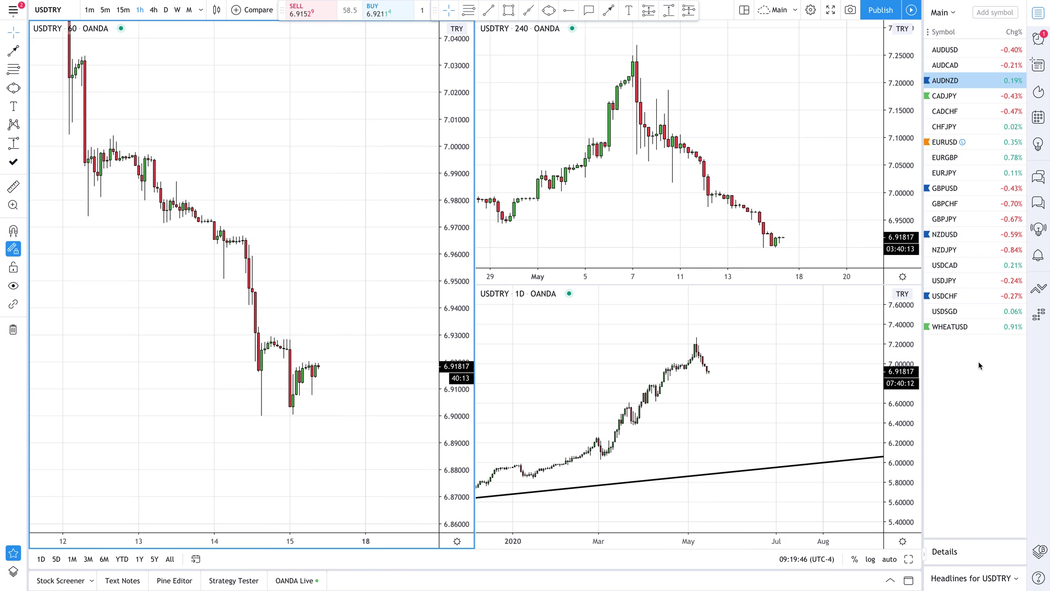
# Display WHEATUSD from the watchlist, and switch the synced charts to USDMXN by searching for USD pairs
pyautogui.click(979, 328)
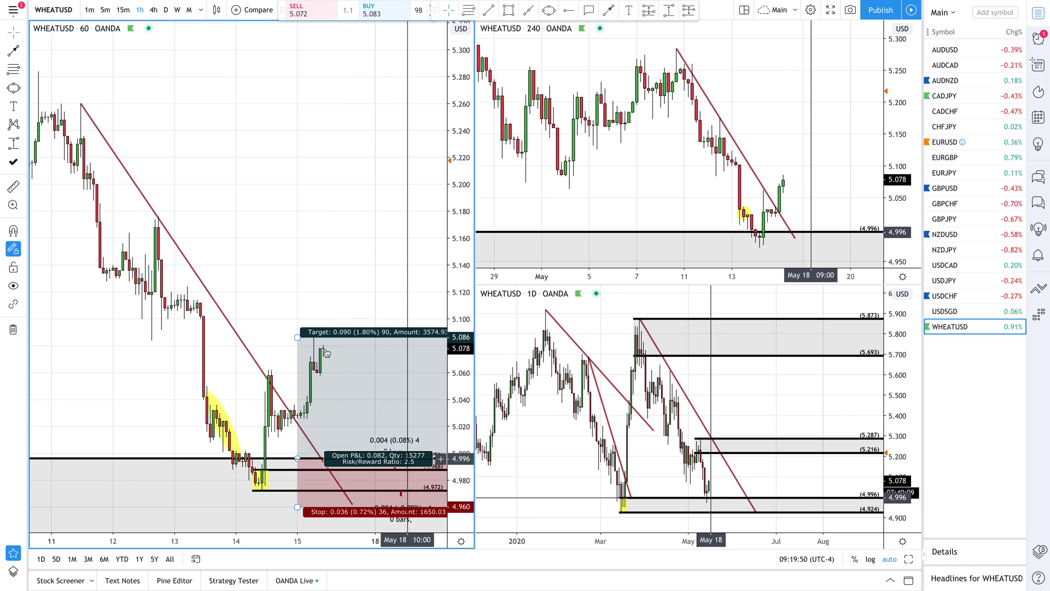
pyautogui.click(61, 12)
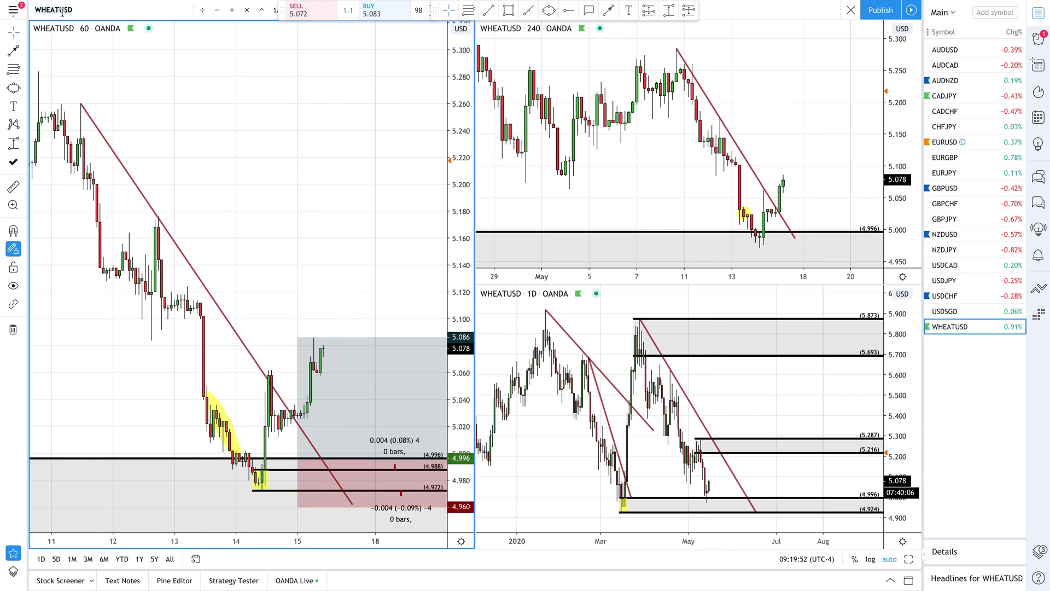
pyautogui.press('Down')
pyautogui.press('Down')
pyautogui.press('Down')
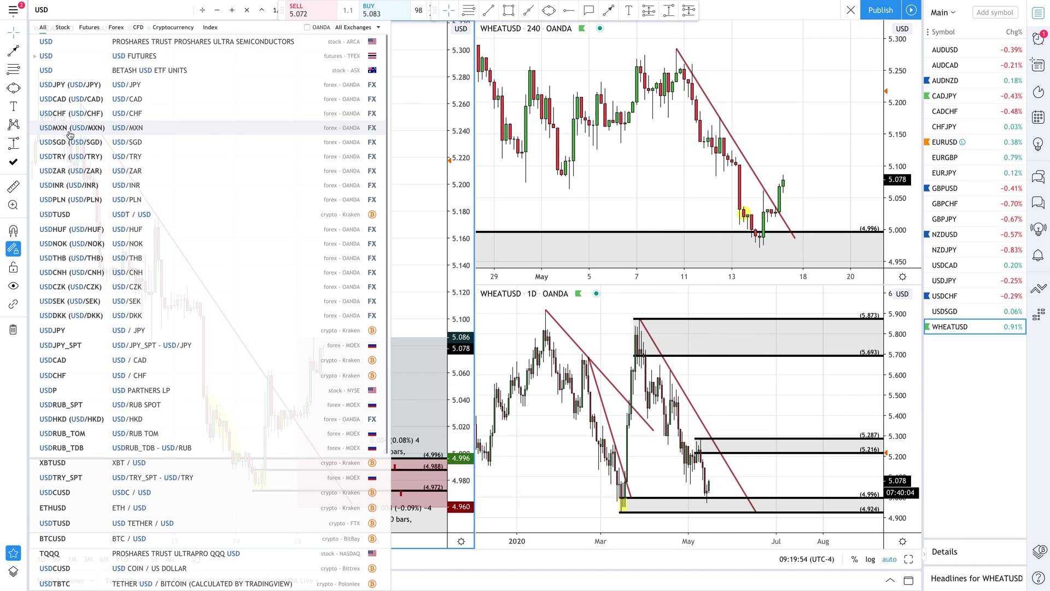
pyautogui.press('Return')
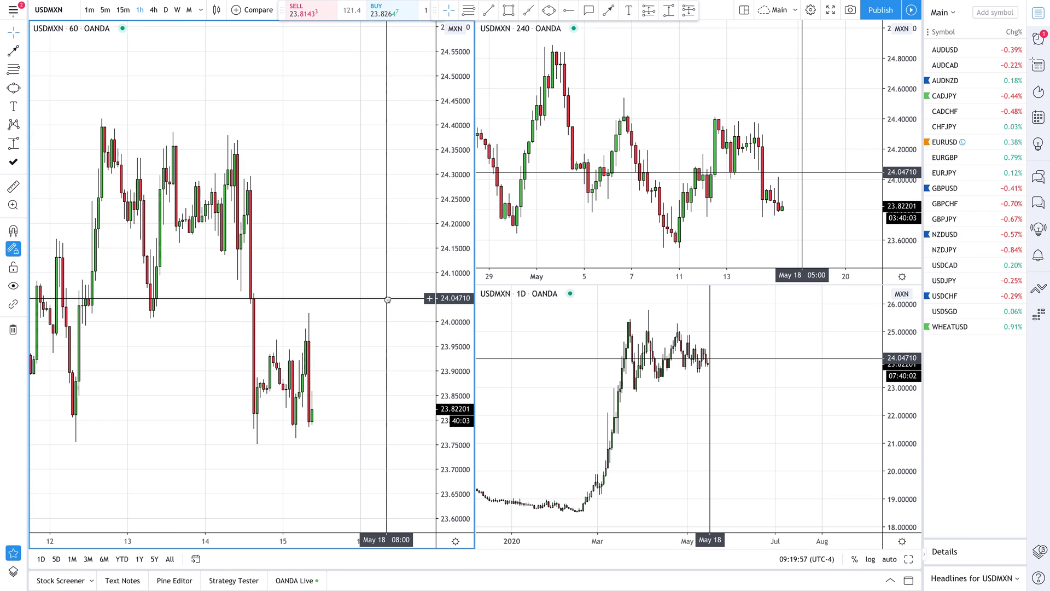
# Draw a price zone on the daily USDMXN chart from about 23.22 near April 9 to about 23.79 near April 30
pyautogui.scroll(3, 432, 289)
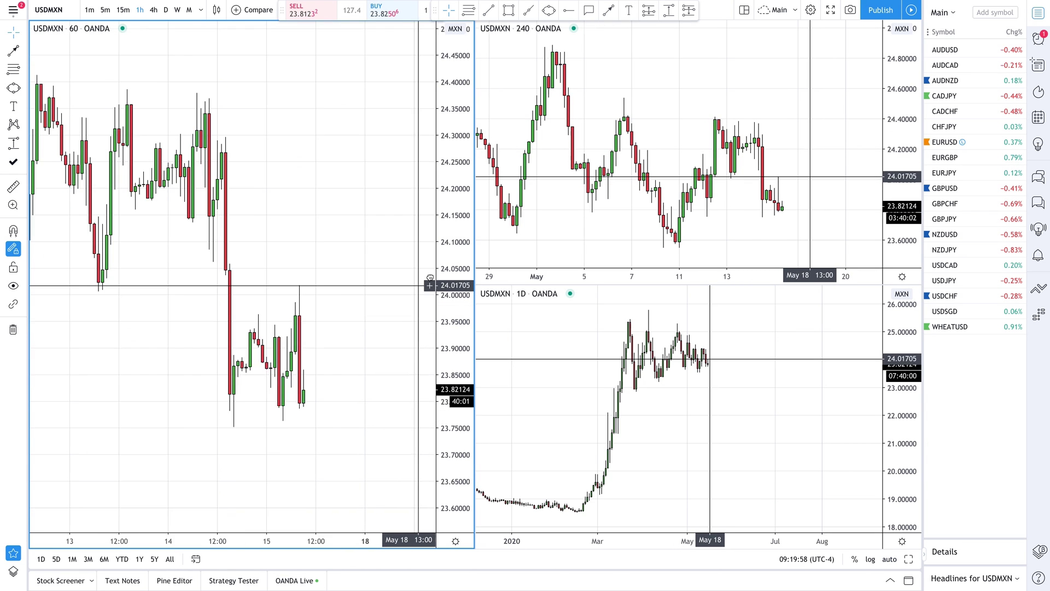
pyautogui.scroll(3, 429, 280)
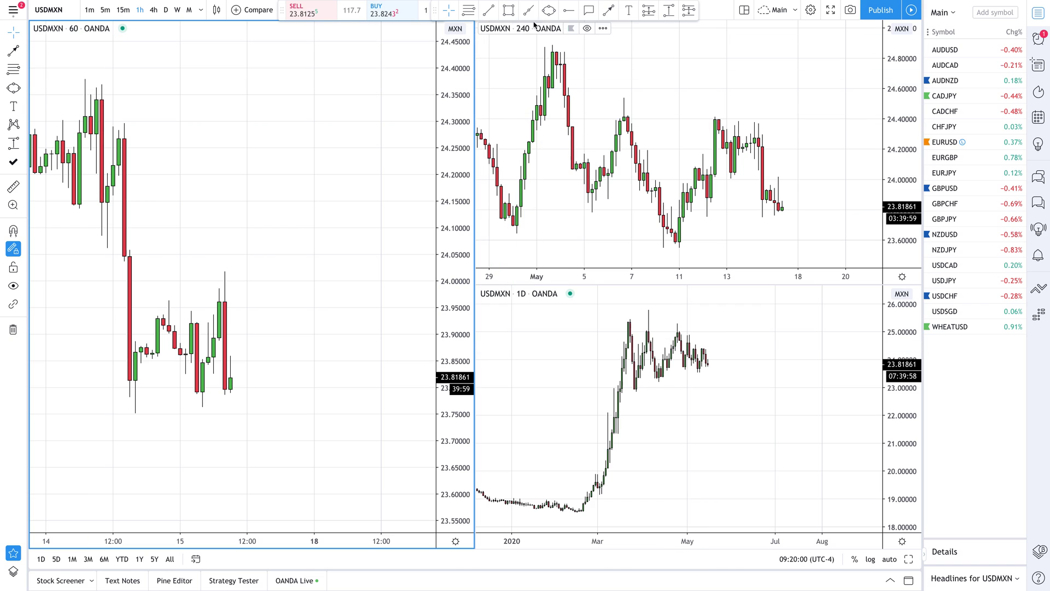
pyautogui.click(468, 10)
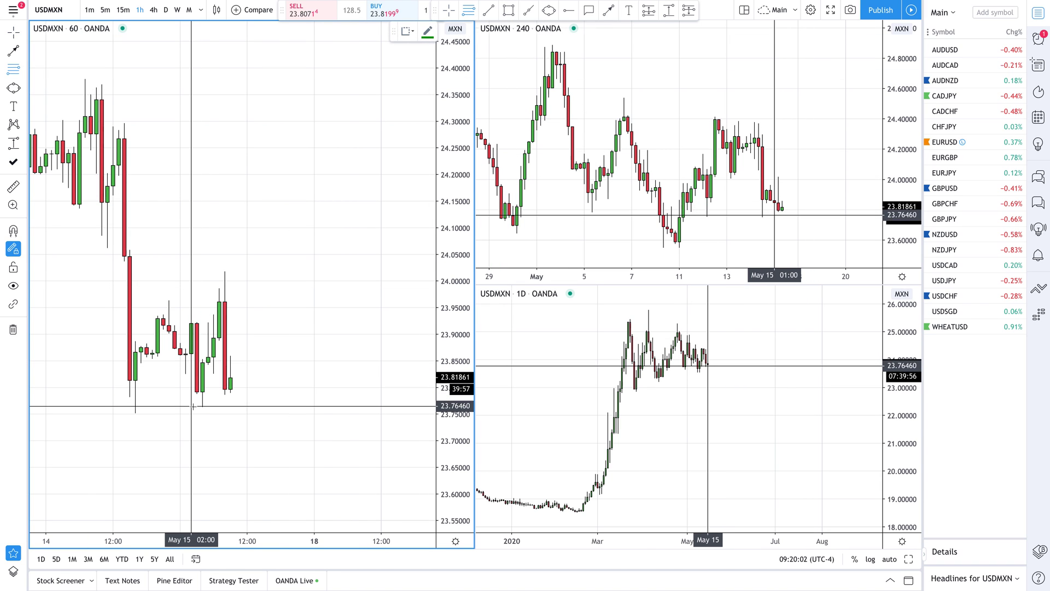
pyautogui.scroll(3, 765, 410)
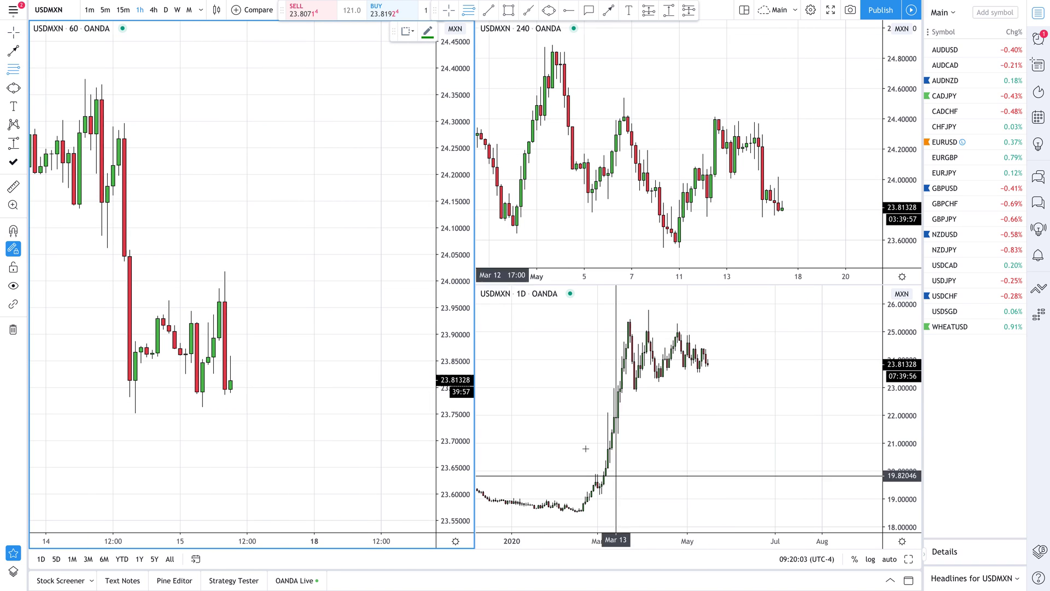
pyautogui.click(840, 377)
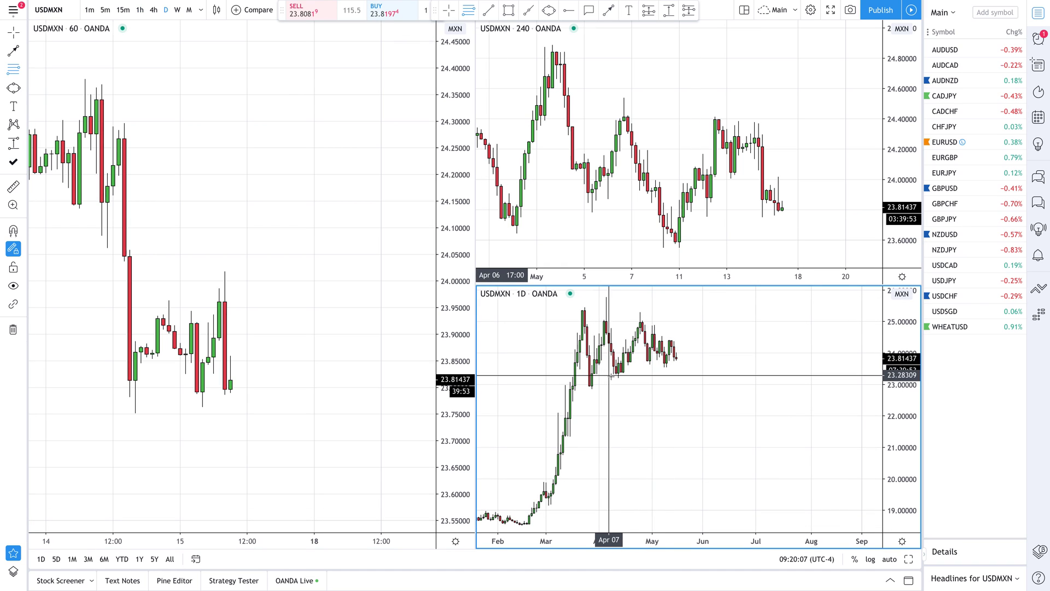
pyautogui.click(649, 359)
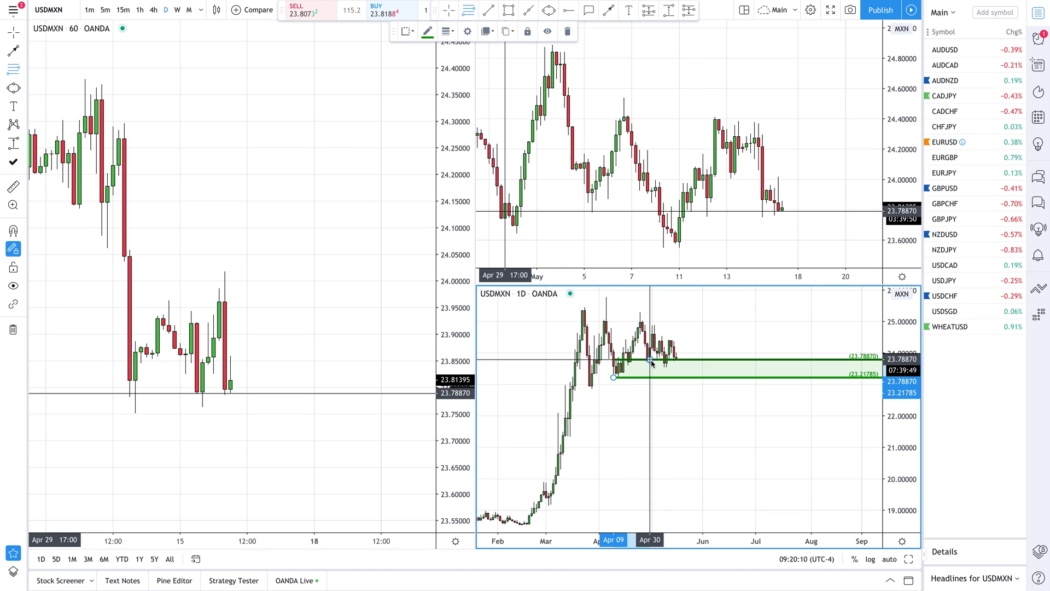
# Apply the saved black-line, grey-fill template to the daily zone and sync it to all charts
pyautogui.click(407, 31)
pyautogui.click(410, 96)
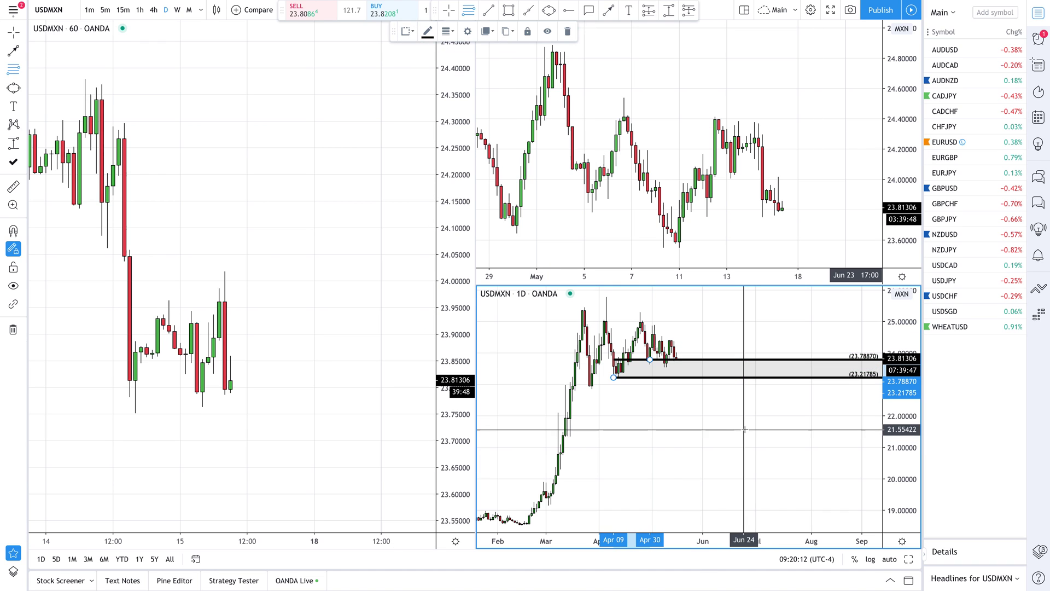
pyautogui.rightClick(686, 379)
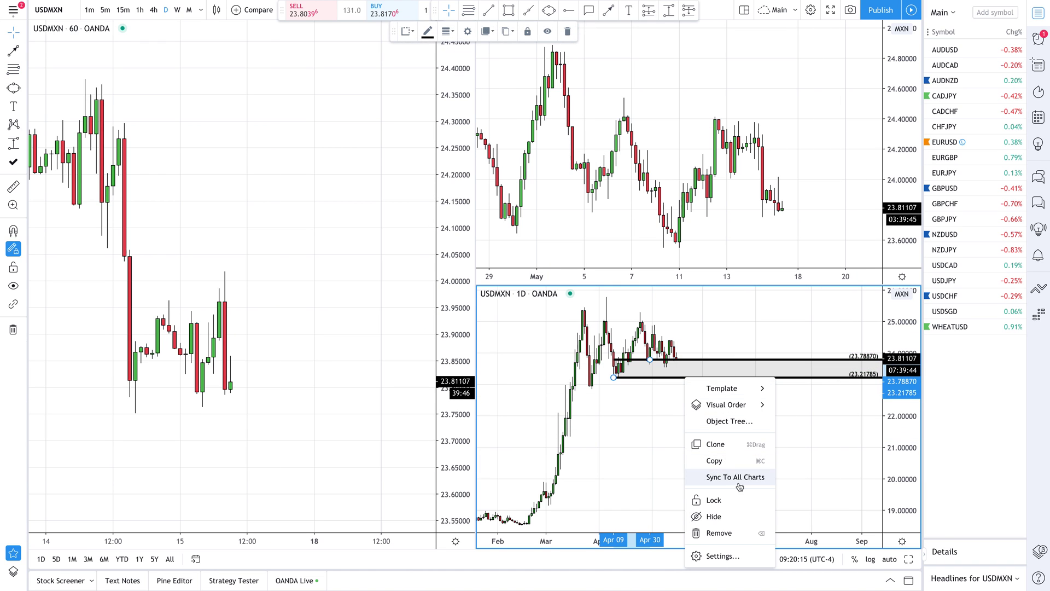
pyautogui.click(735, 477)
# Draw a second zone on the 60-minute chart from about 23.764 at May 15 02:00 to about 23.845 at May 15 10:00
pyautogui.click(404, 295)
pyautogui.scroll(2, 403, 295)
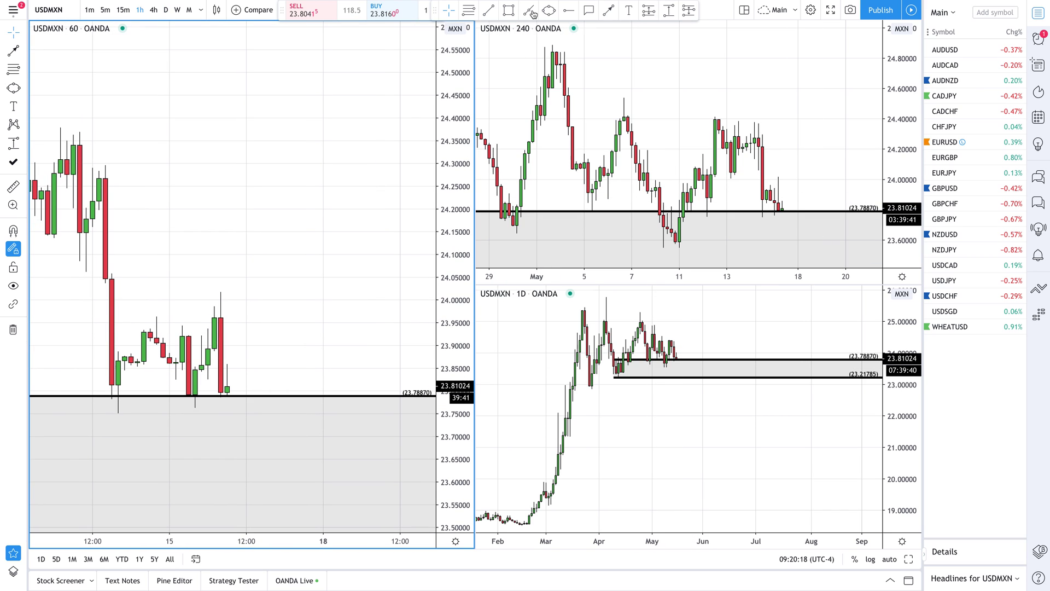
pyautogui.click(479, 12)
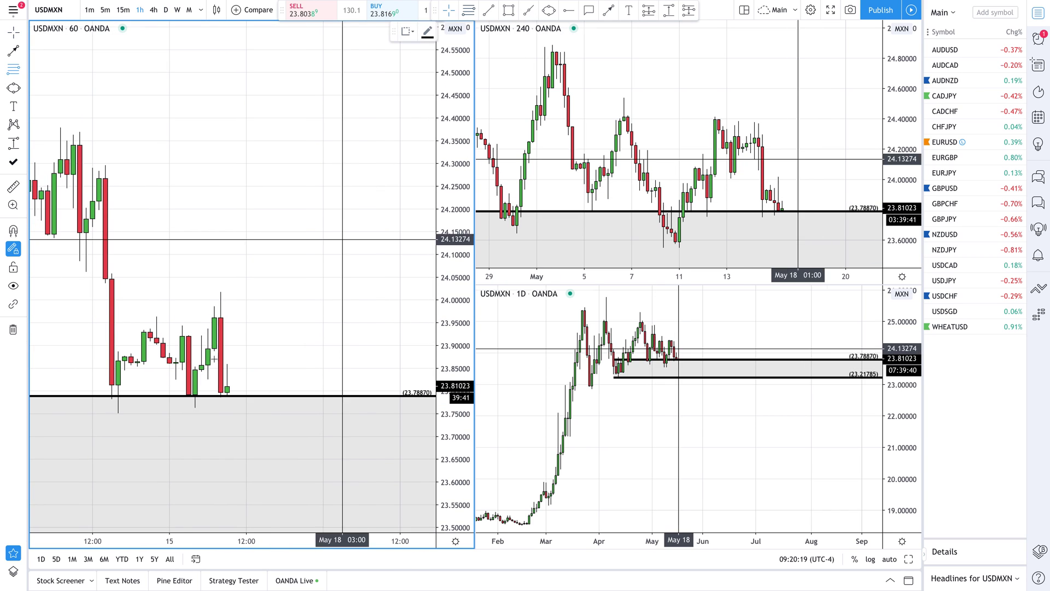
pyautogui.click(183, 407)
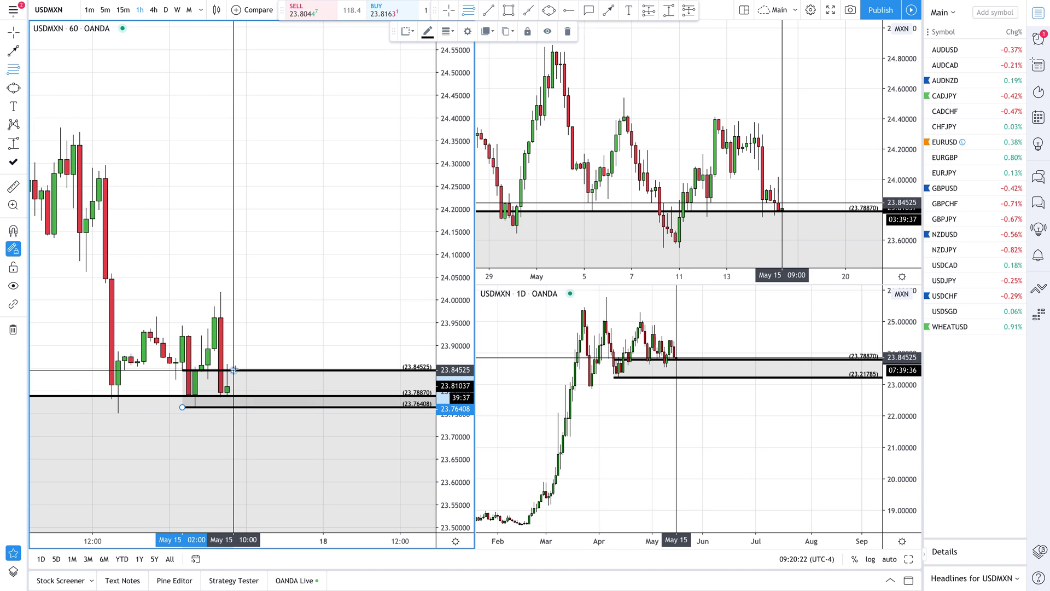
pyautogui.click(233, 370)
# Add a yellow rectangle over the candles at the start of the 60-minute zone, spanning about 23.76 to 23.85
pyautogui.click(407, 31)
pyautogui.click(420, 80)
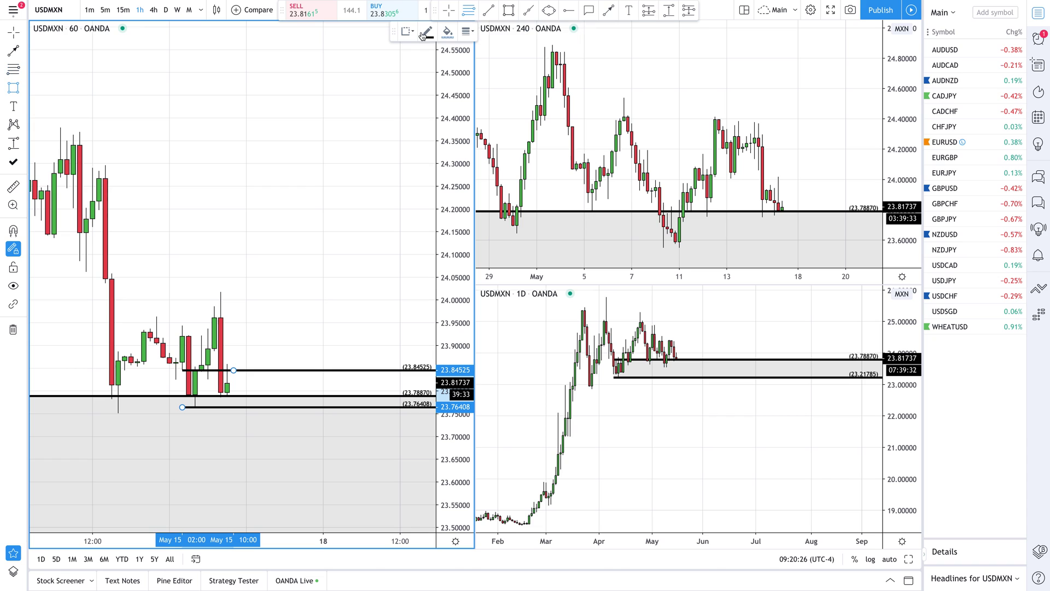
pyautogui.click(186, 375)
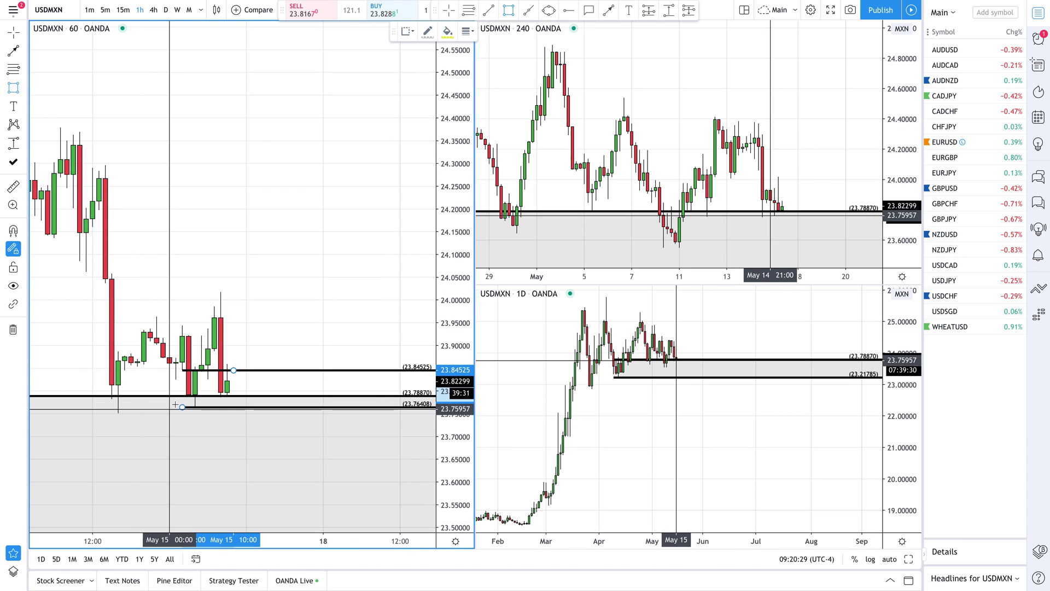
pyautogui.click(217, 404)
pyautogui.press('Escape')
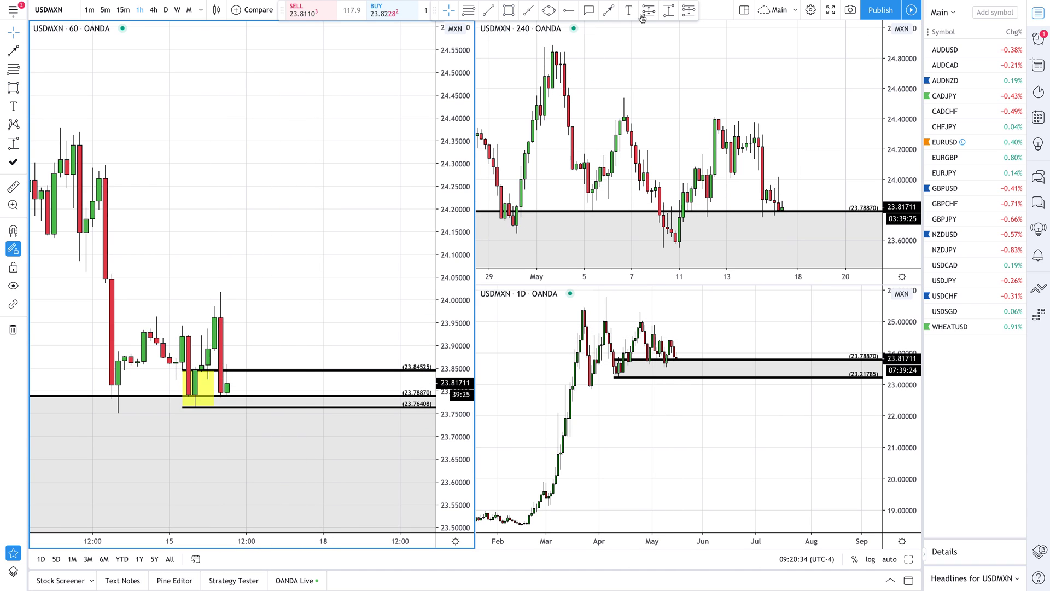
pyautogui.click(668, 10)
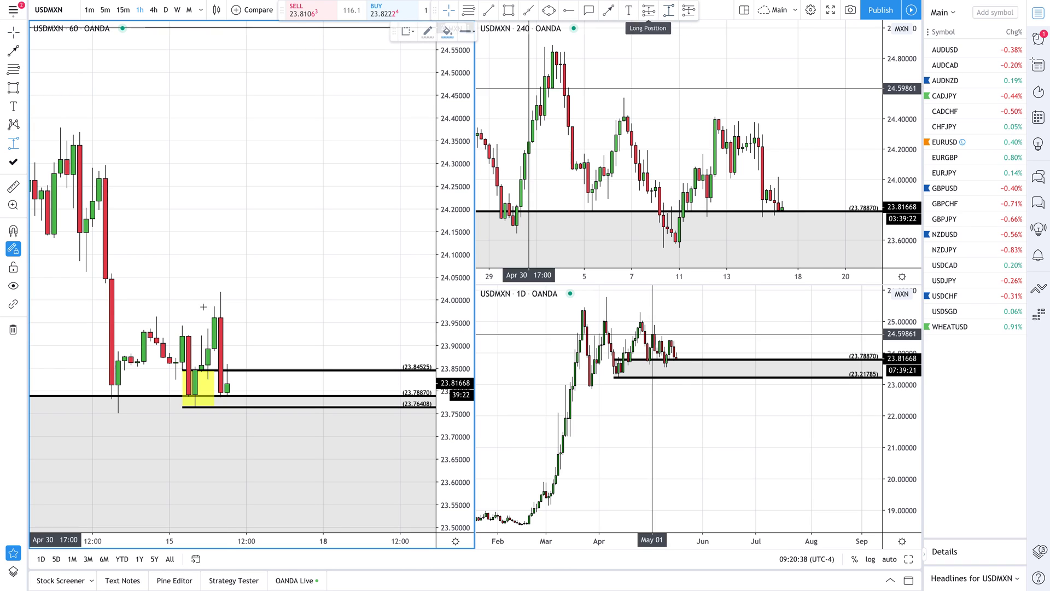
pyautogui.click(240, 370)
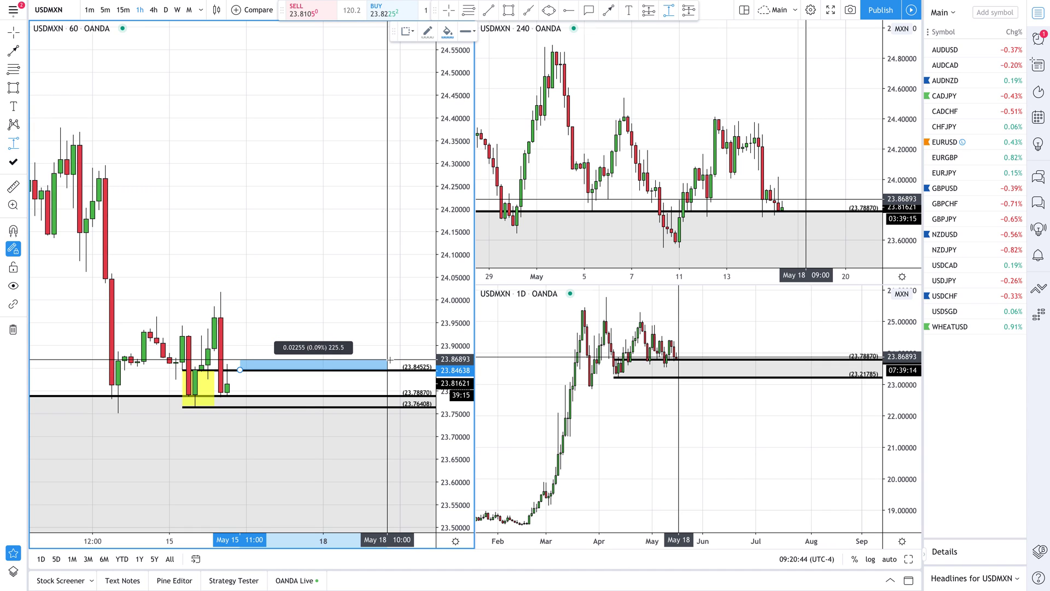
pyautogui.click(389, 359)
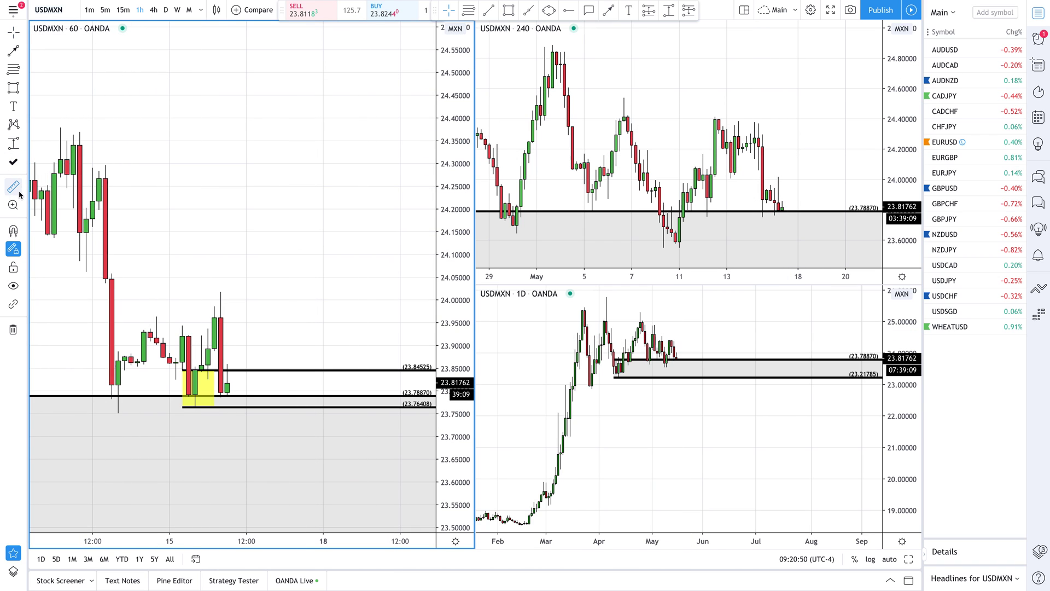
# Place price ranges outside the 60-minute zone, from about 23.846 up to 23.859 and from about 23.765 down to 23.733
pyautogui.click(668, 10)
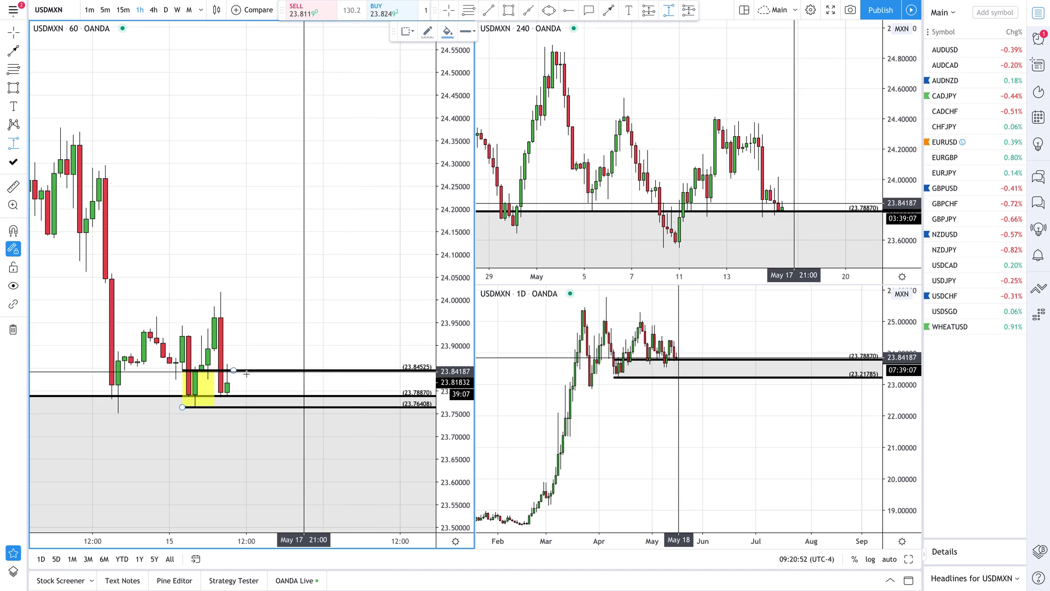
pyautogui.click(259, 370)
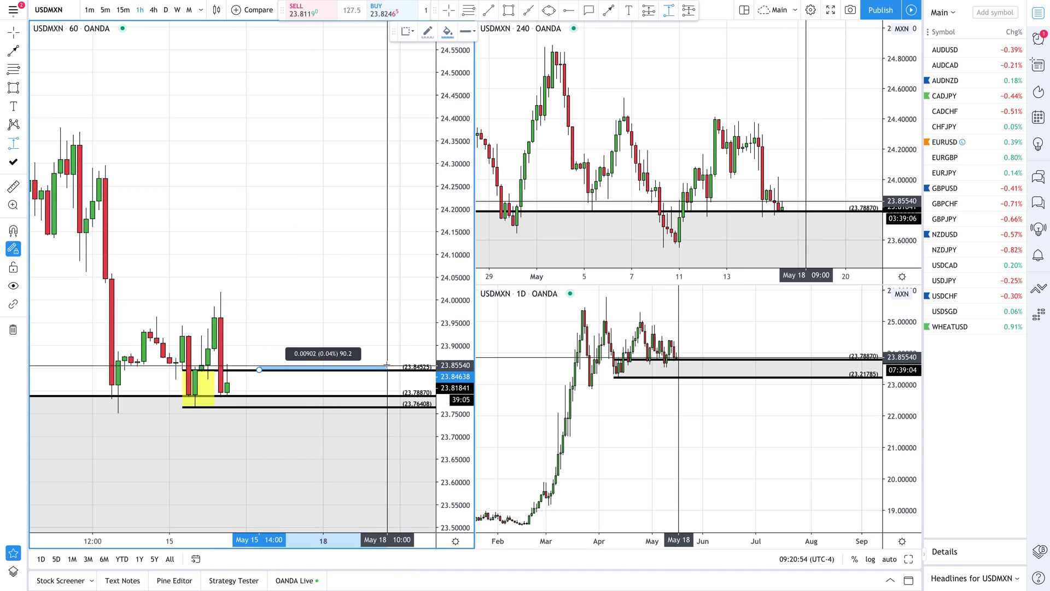
pyautogui.click(387, 365)
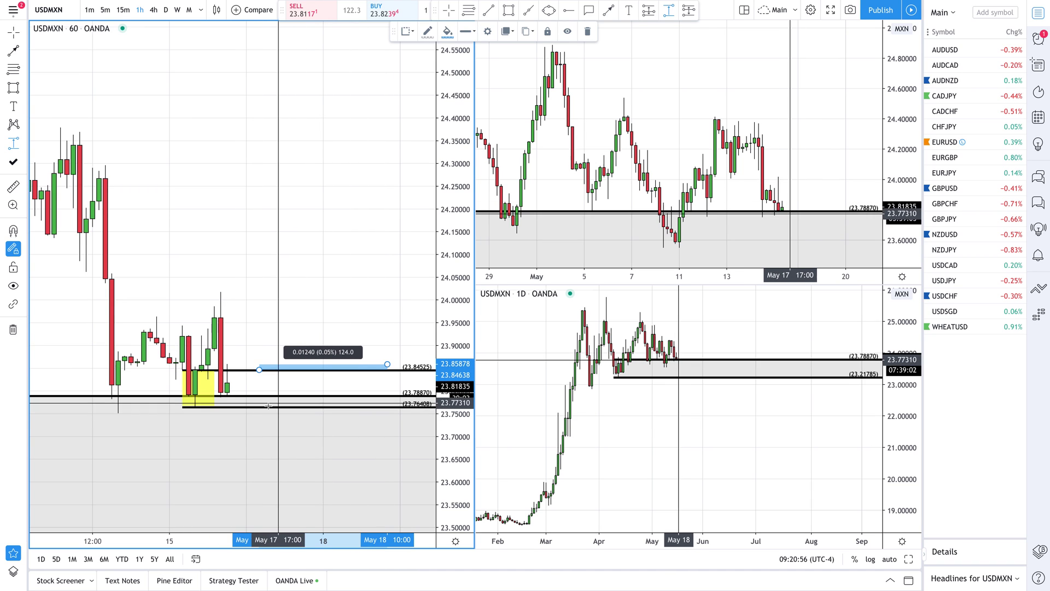
pyautogui.click(252, 406)
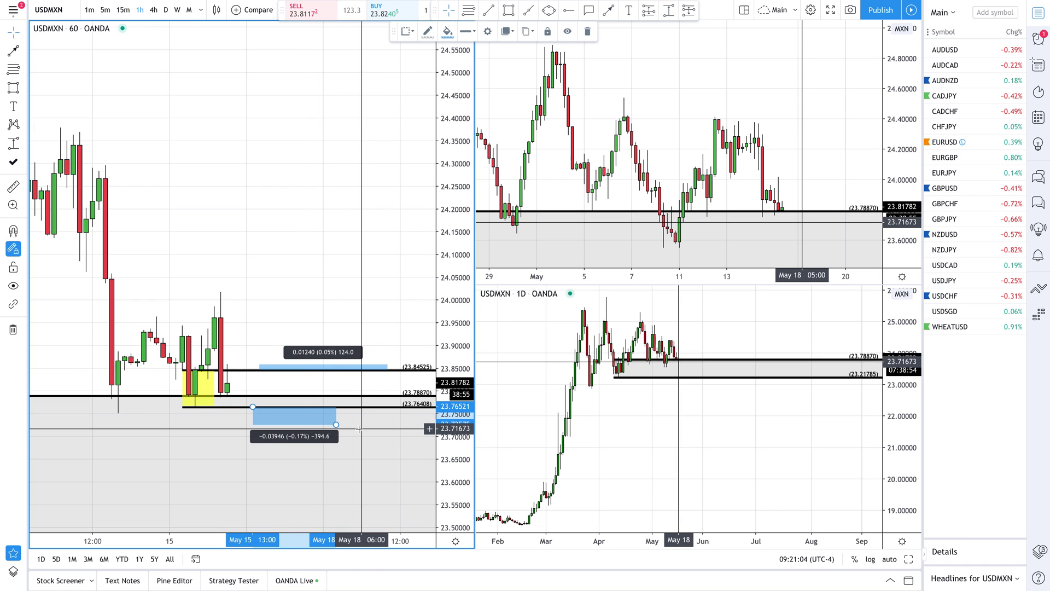
pyautogui.click(342, 428)
pyautogui.moveTo(337, 425); pyautogui.dragTo(352, 419)
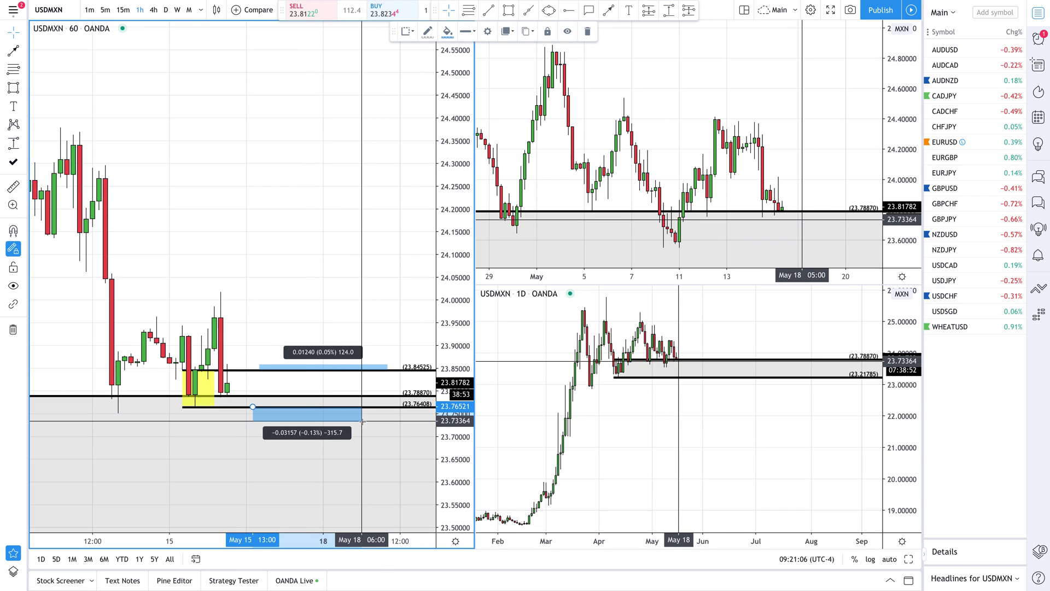
# Place a long position at the start of the 60-minute zone with entry at about 23.845 and stop at about 23.734
pyautogui.click(648, 11)
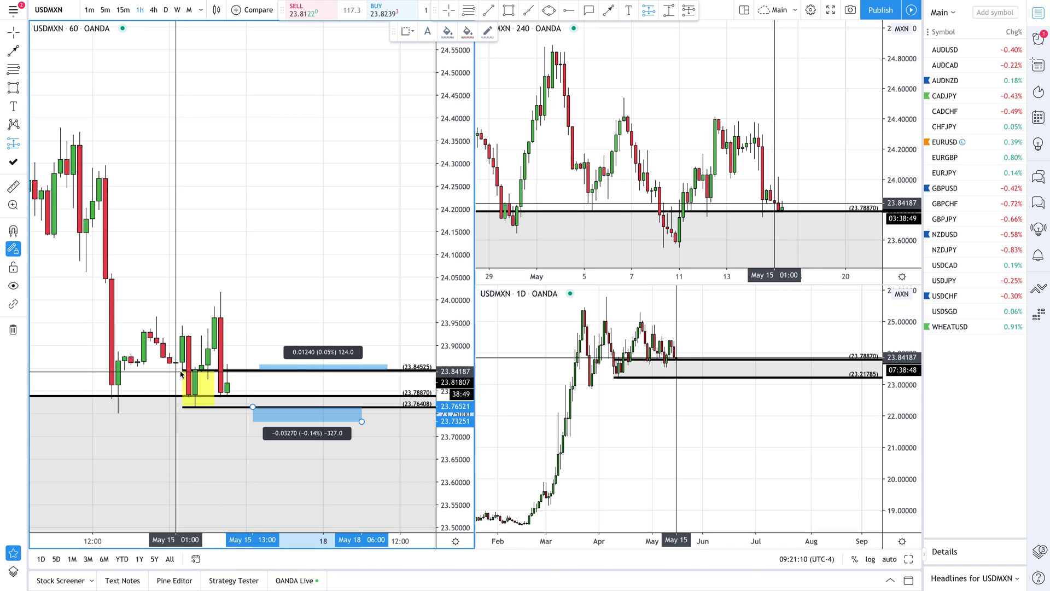
pyautogui.click(182, 370)
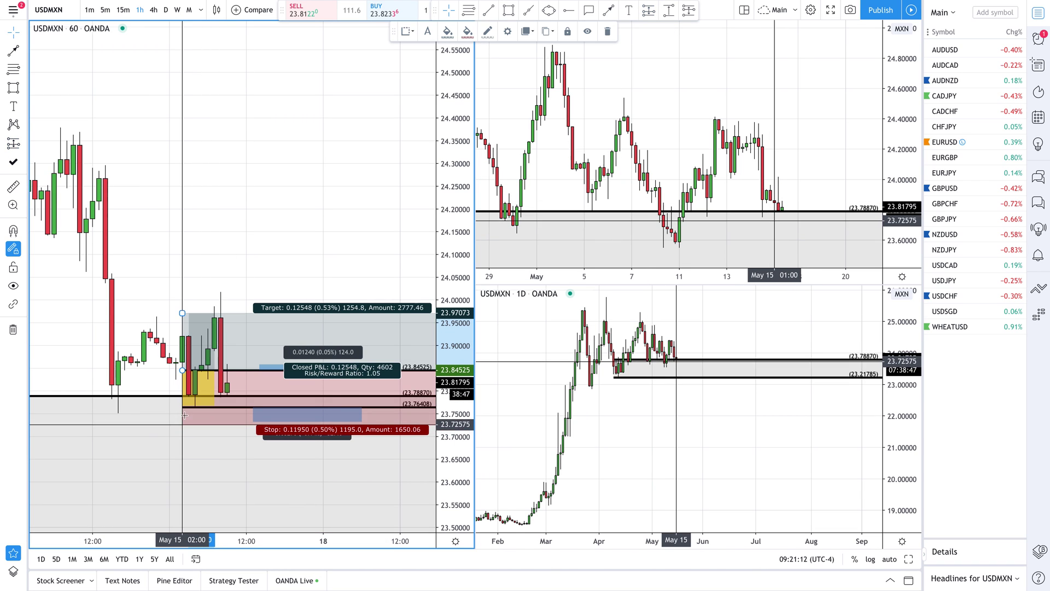
pyautogui.moveTo(186, 408); pyautogui.dragTo(182, 406)
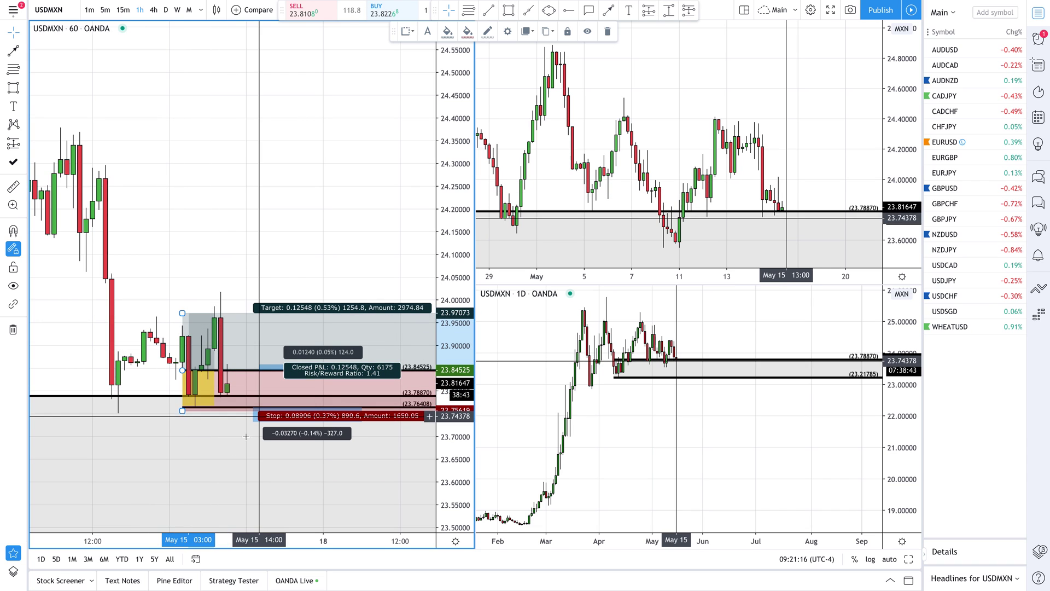
pyautogui.click(257, 414)
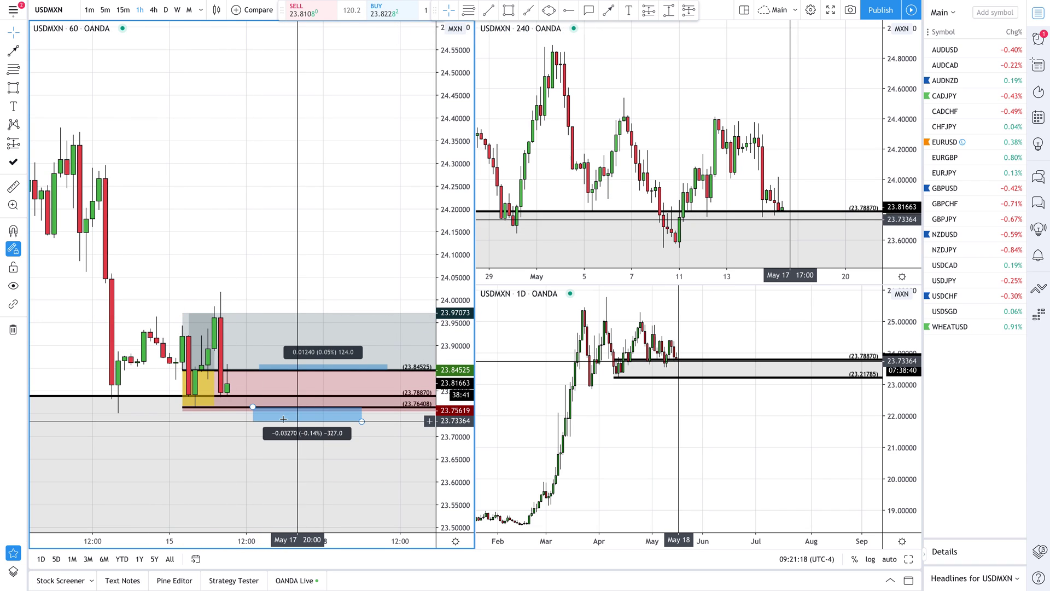
pyautogui.moveTo(183, 409); pyautogui.dragTo(182, 415)
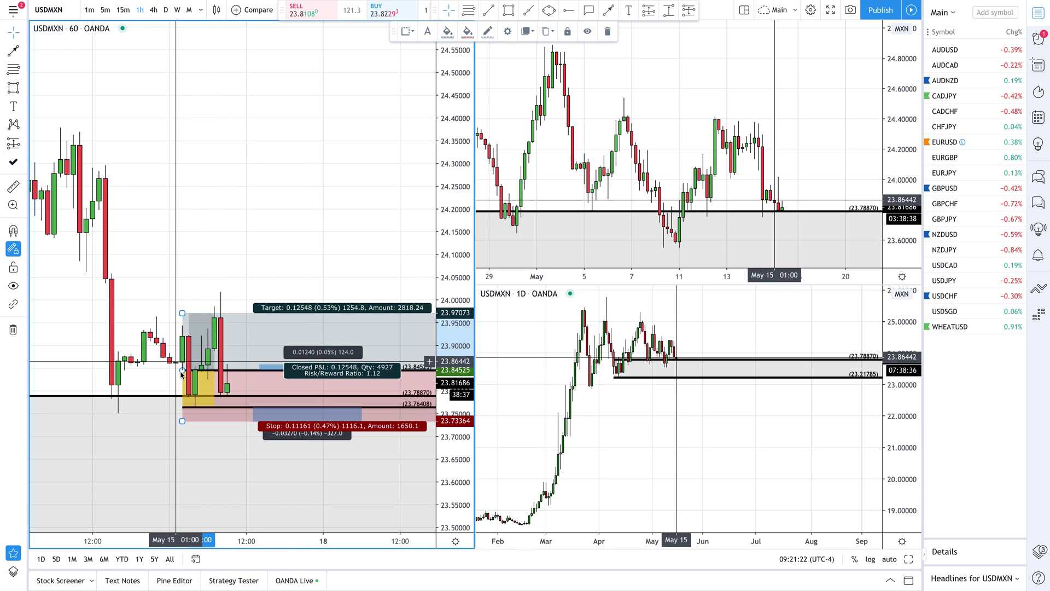
# Raise the long position's target to about 24.379 and its entry to about 23.859
pyautogui.moveTo(183, 313); pyautogui.dragTo(164, 128)
pyautogui.moveTo(219, 409); pyautogui.dragTo(248, 403)
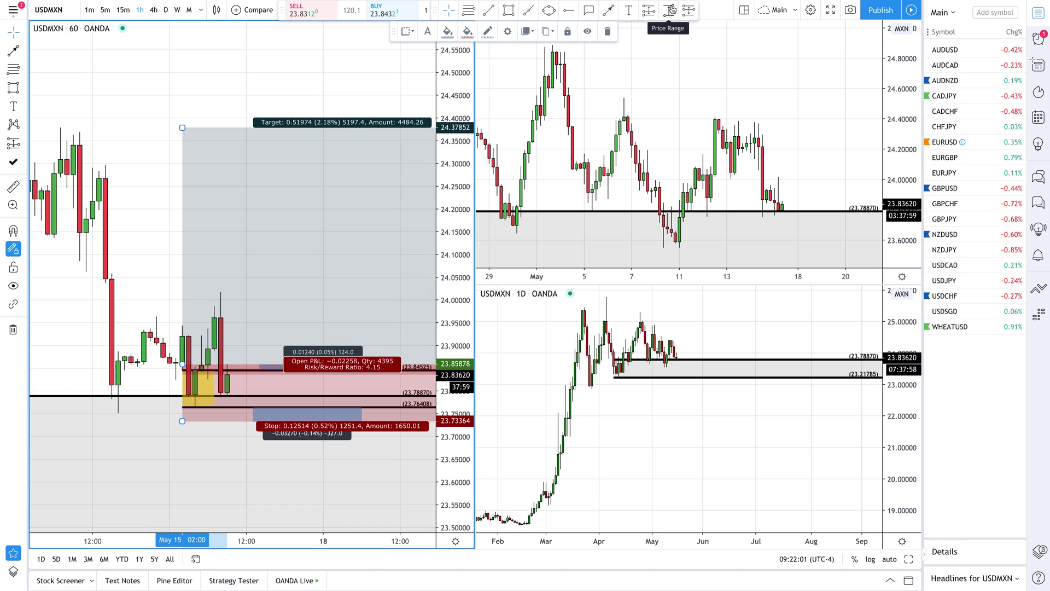
pyautogui.click(151, 123)
pyautogui.press('Delete')
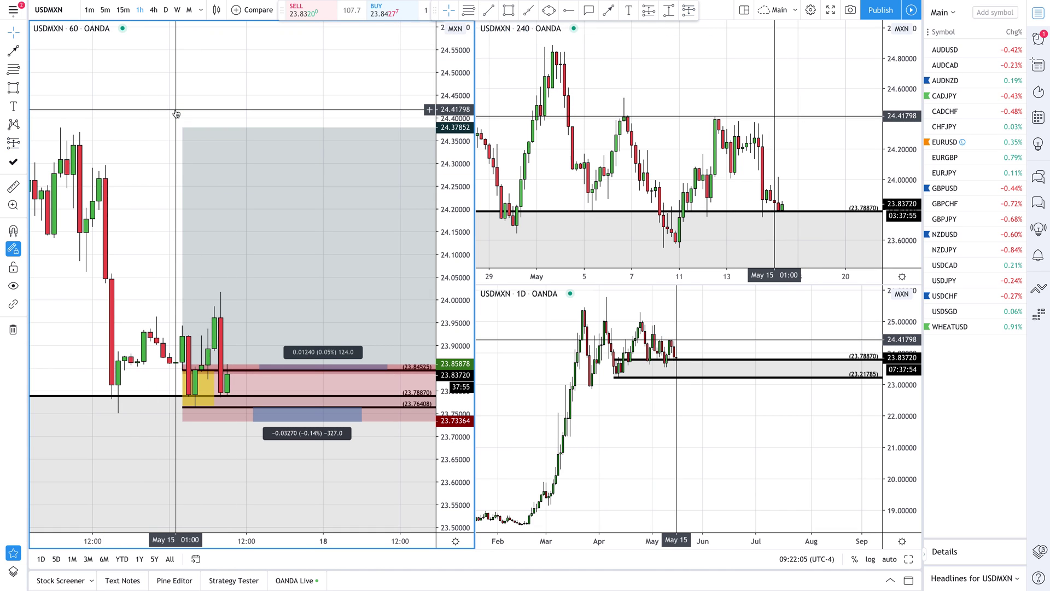
# Move the long position on the 60-minute chart to start at May 15 00:00 with its entry at about 23.863
pyautogui.click(294, 257)
pyautogui.moveTo(294, 257); pyautogui.dragTo(242, 224)
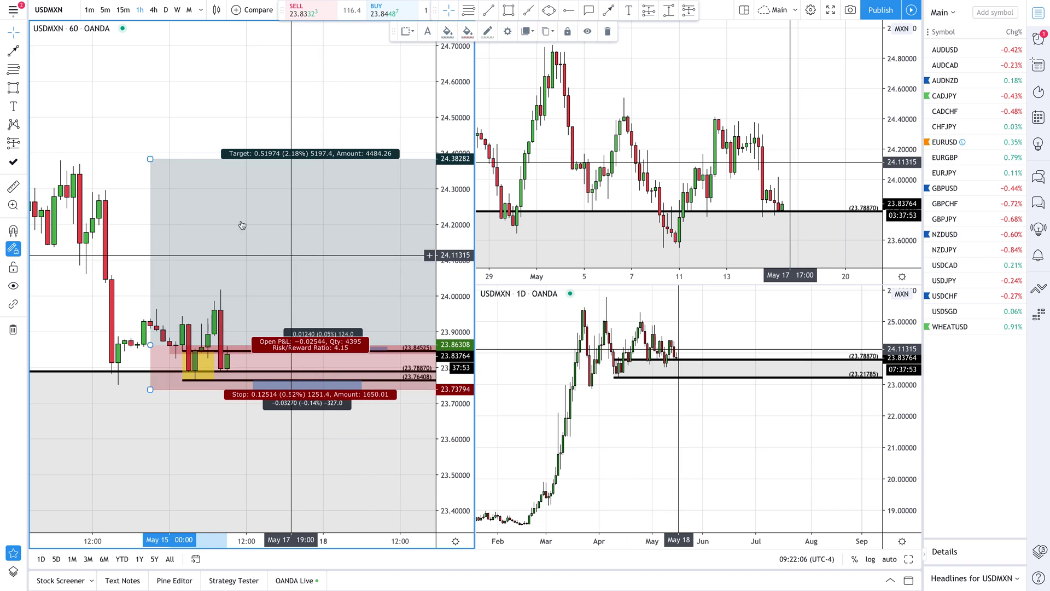
pyautogui.moveTo(241, 82); pyautogui.dragTo(154, 77)
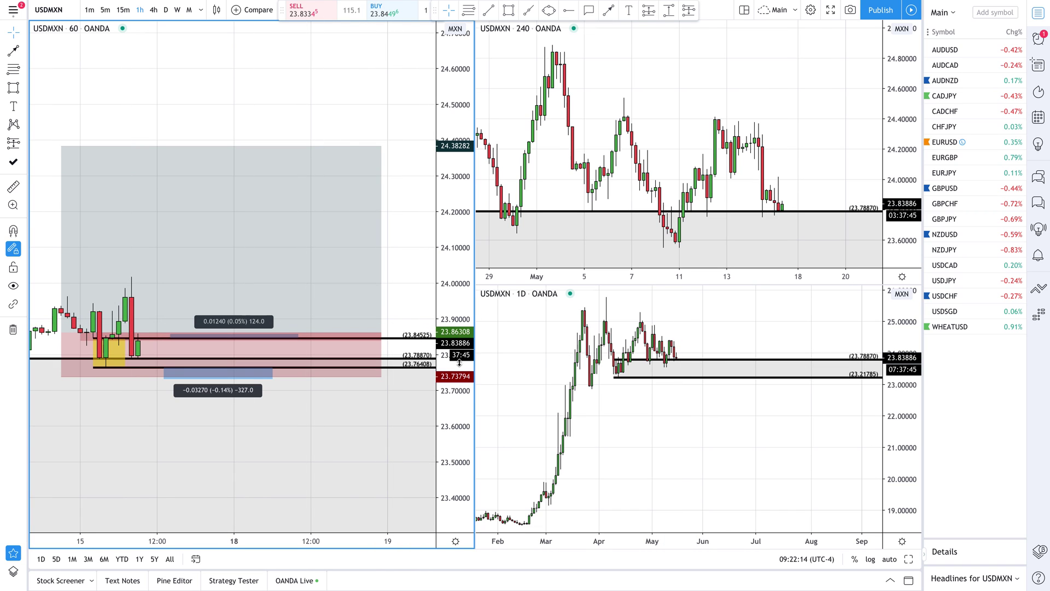
# Delete the long position and both price ranges from the USDMXN 60-minute chart
pyautogui.scroll(-3, 403, 197)
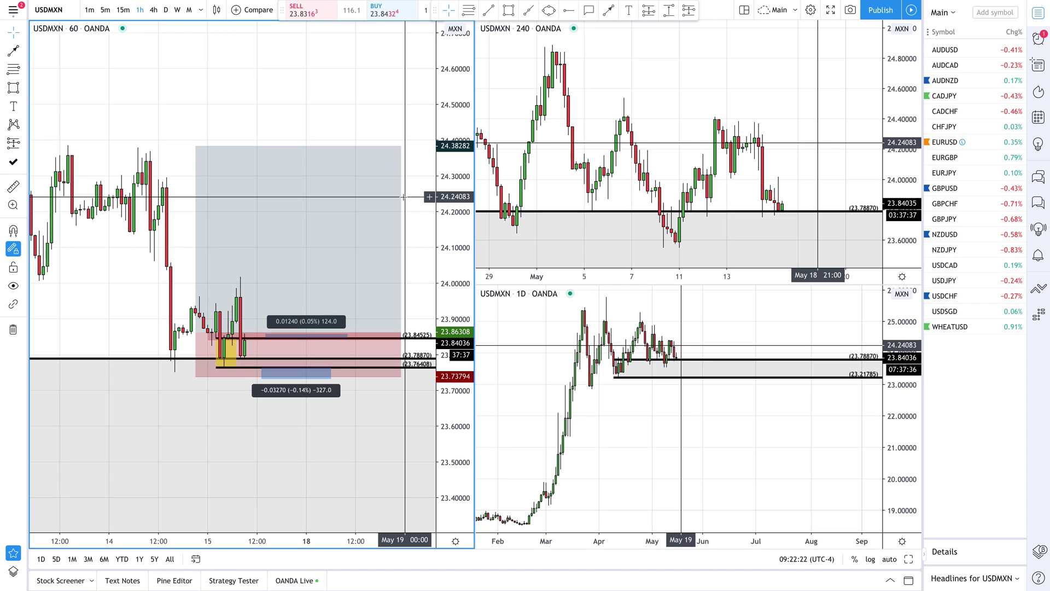
pyautogui.click(386, 169)
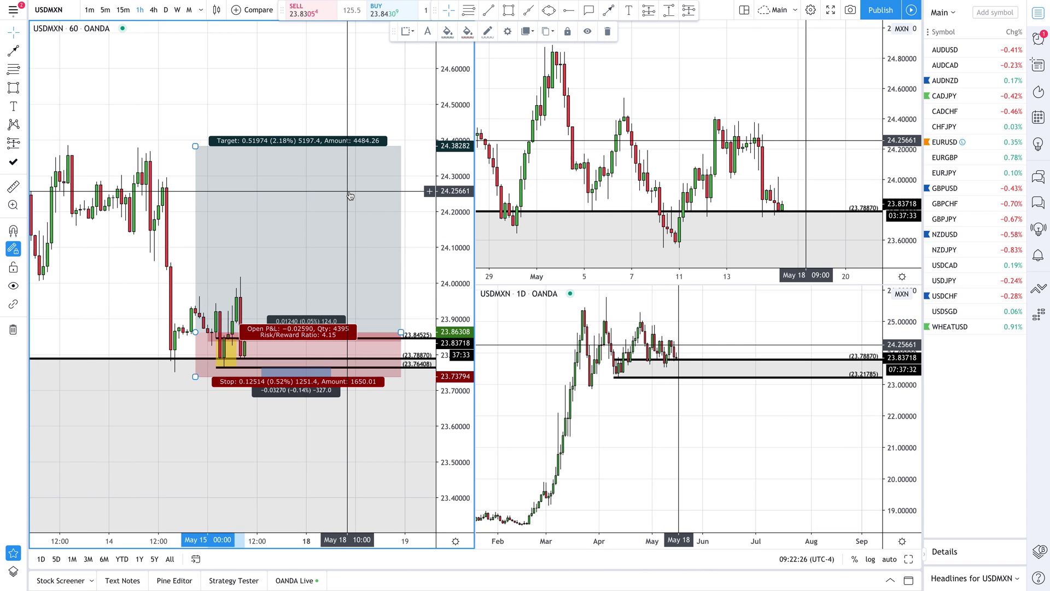
pyautogui.press('Delete')
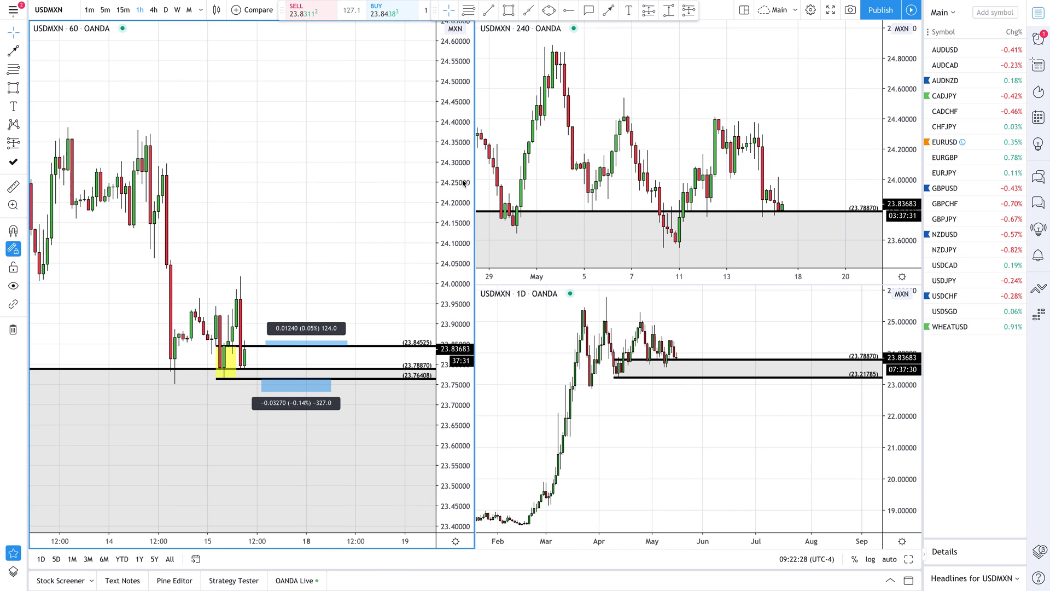
pyautogui.click(319, 341)
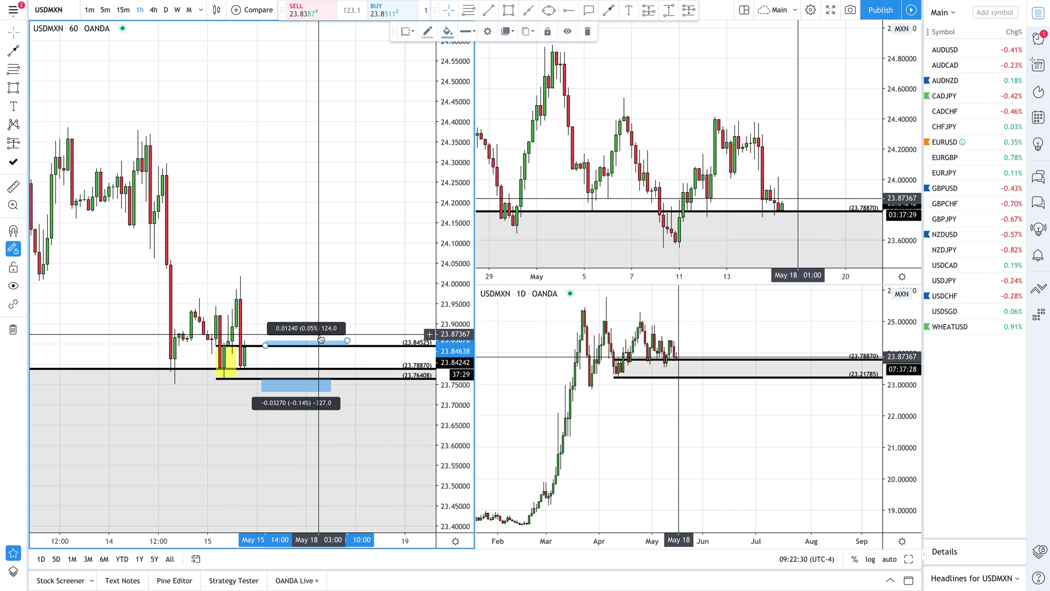
pyautogui.press('Delete')
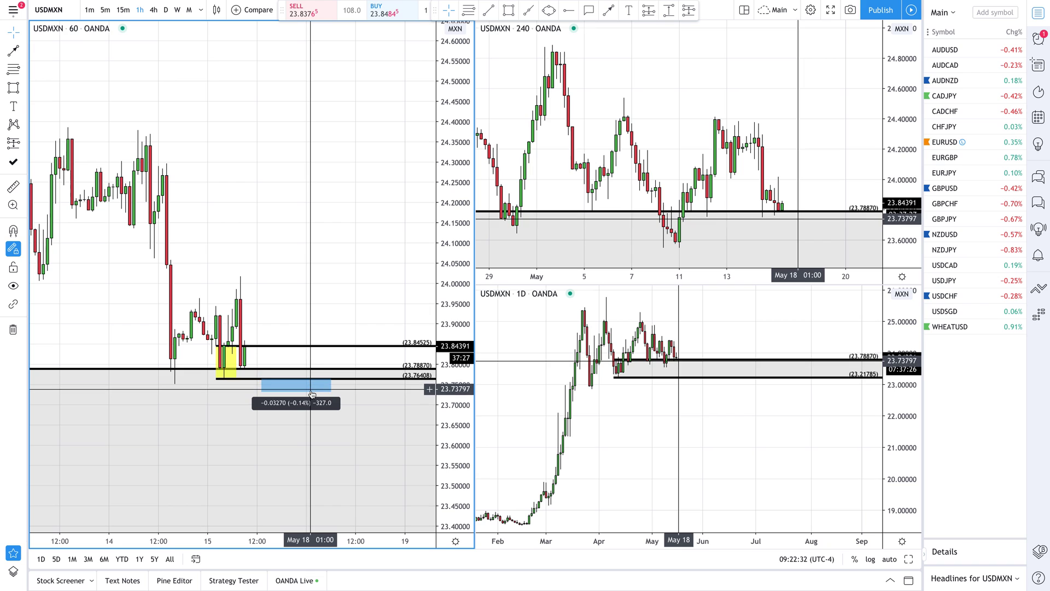
pyautogui.press('Delete')
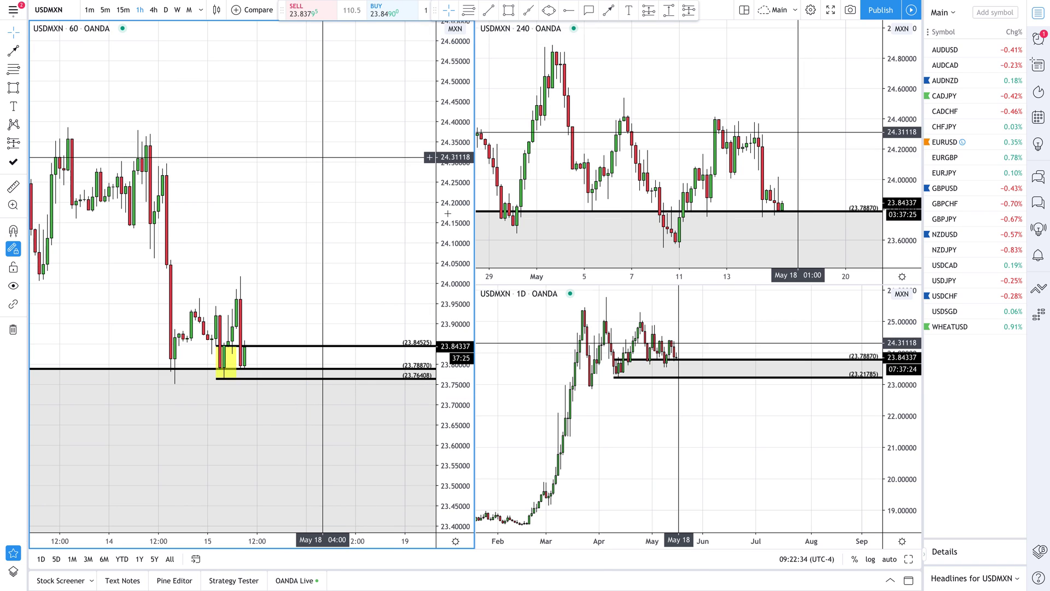
pyautogui.moveTo(343, 256); pyautogui.dragTo(342, 255)
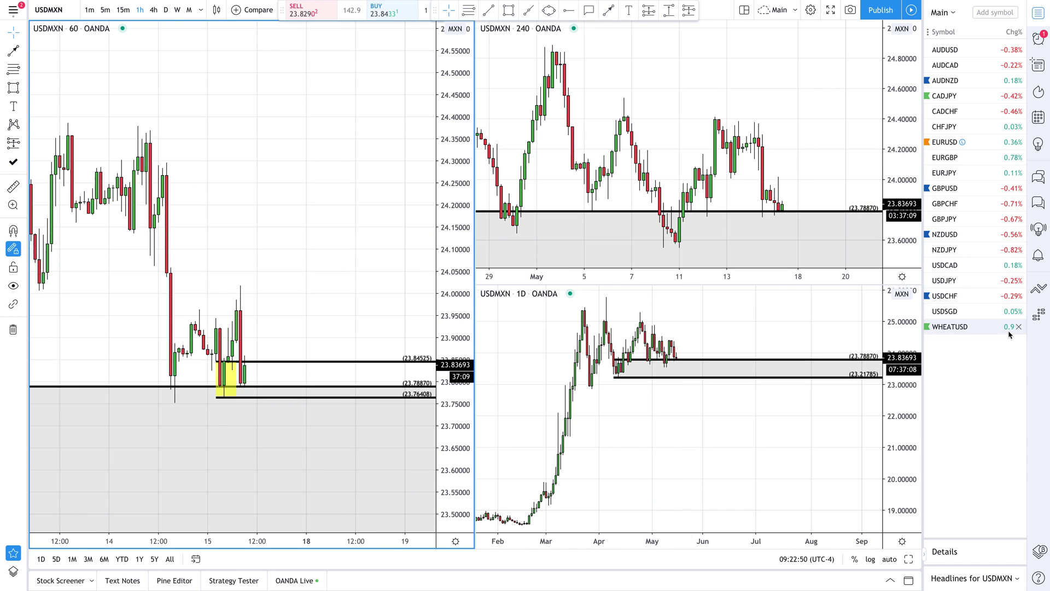
# Load WHEATUSD from the watchlist and examine its zones, trendlines and 60-minute long position across the three charts
pyautogui.click(981, 330)
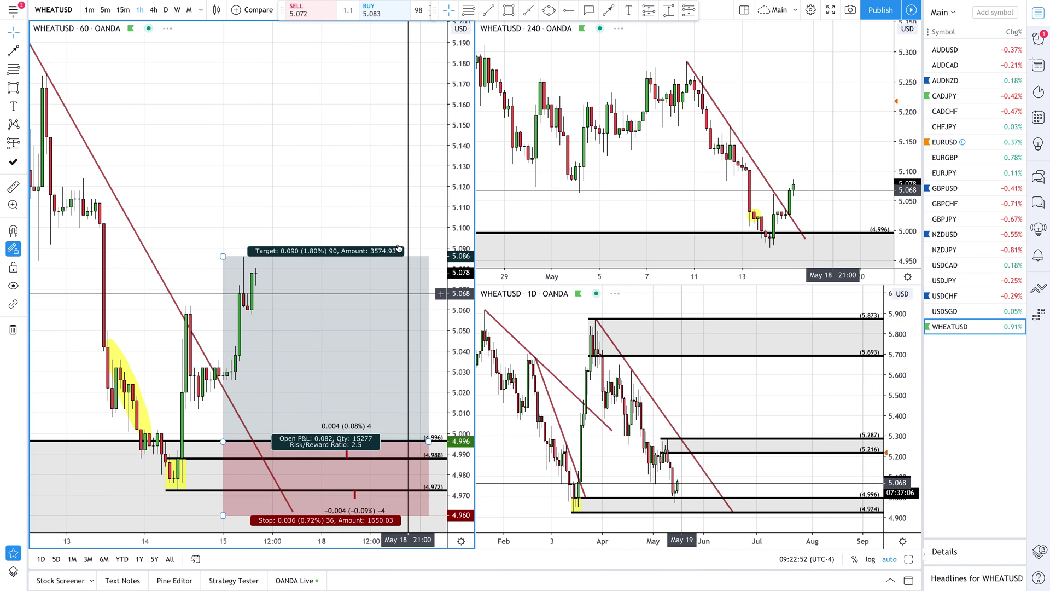
pyautogui.scroll(-2, 398, 169)
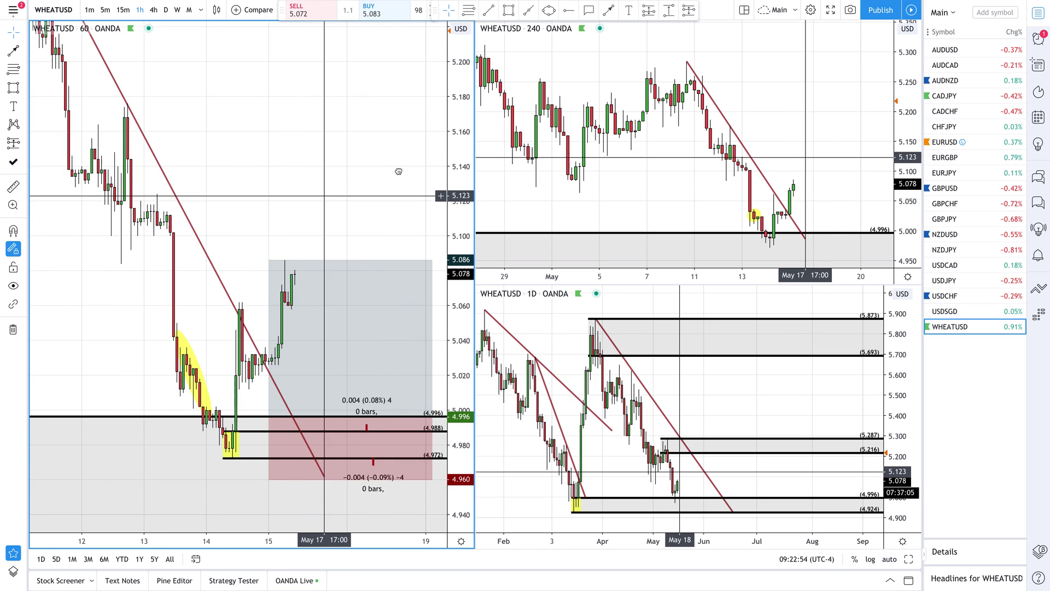
pyautogui.moveTo(461, 137); pyautogui.dragTo(464, 208)
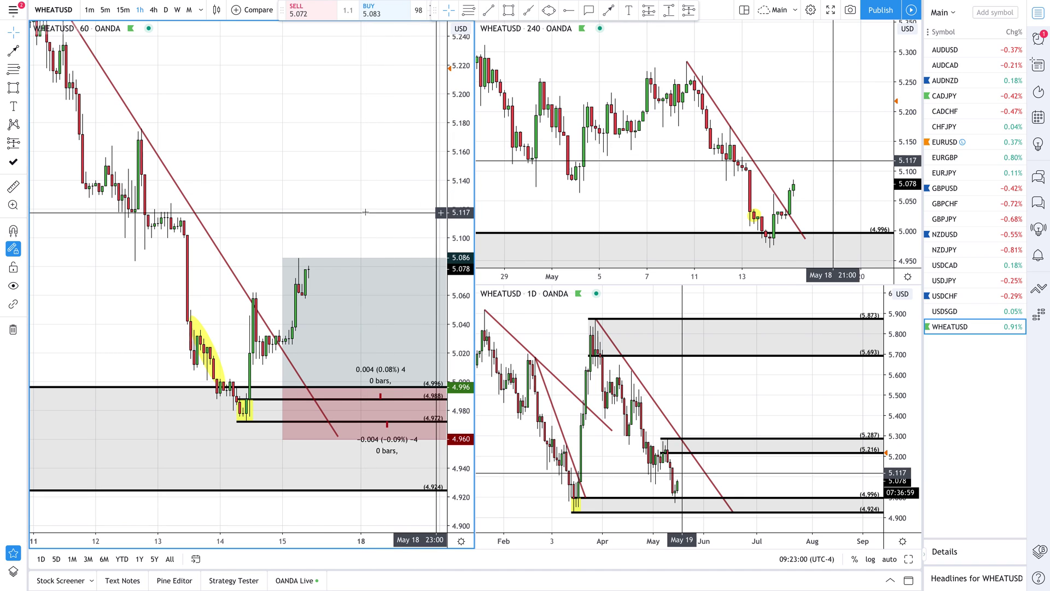
pyautogui.moveTo(752, 401); pyautogui.dragTo(766, 401)
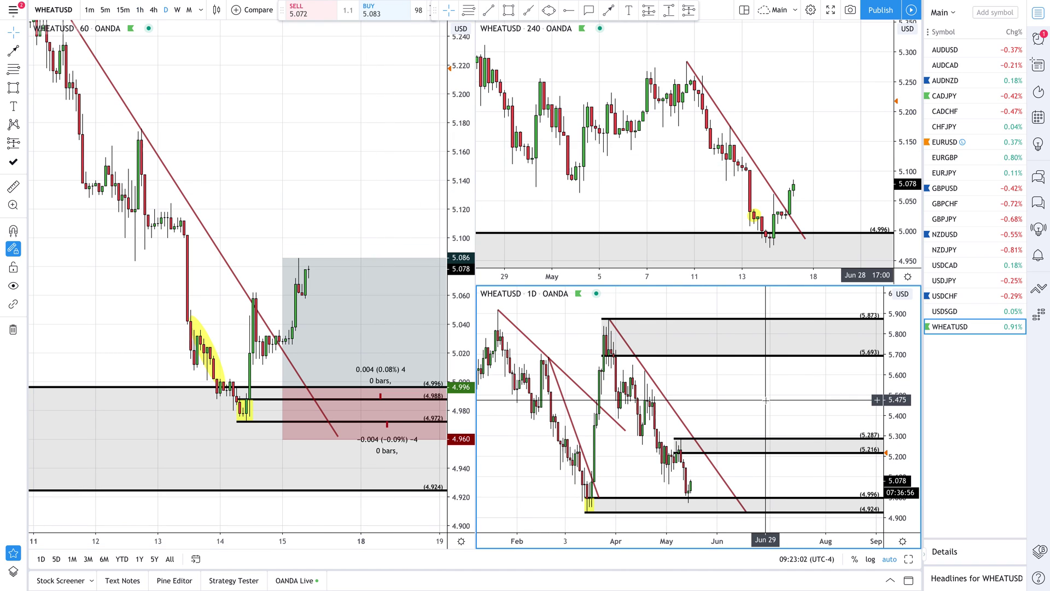
pyautogui.moveTo(896, 146); pyautogui.dragTo(840, 116)
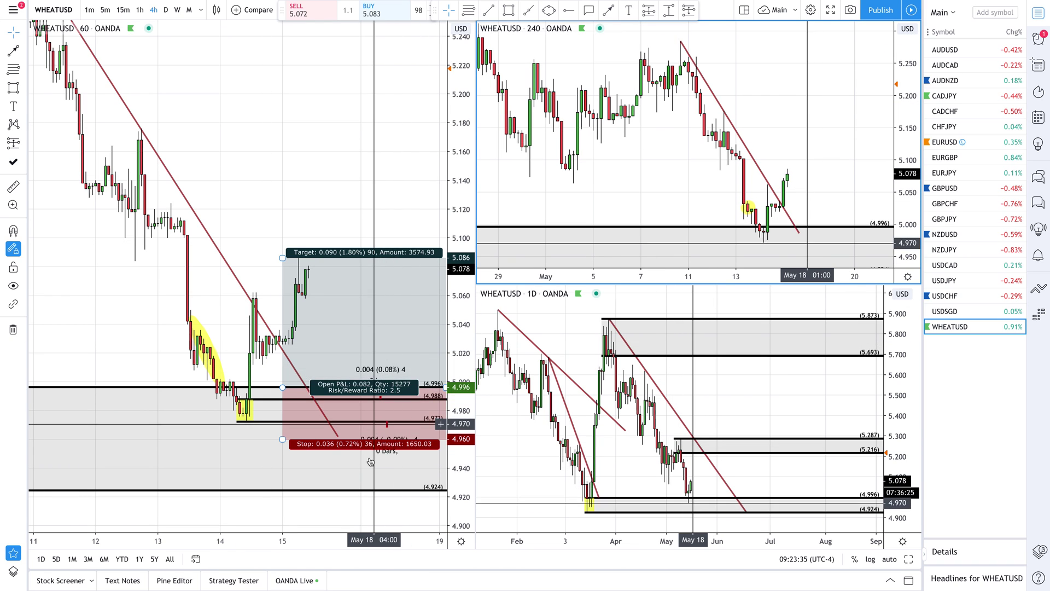
pyautogui.click(415, 436)
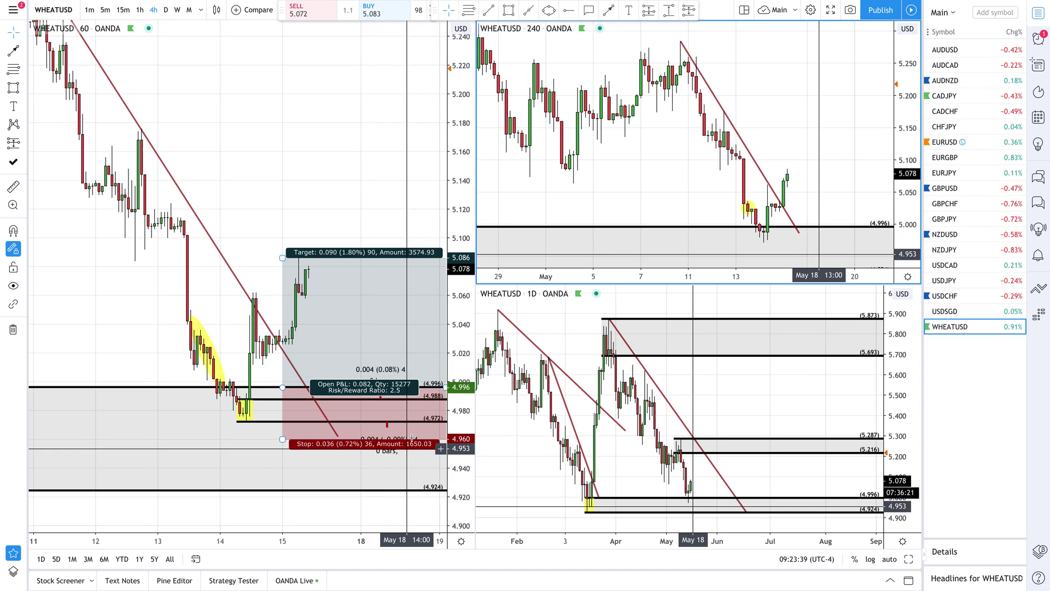
pyautogui.click(456, 403)
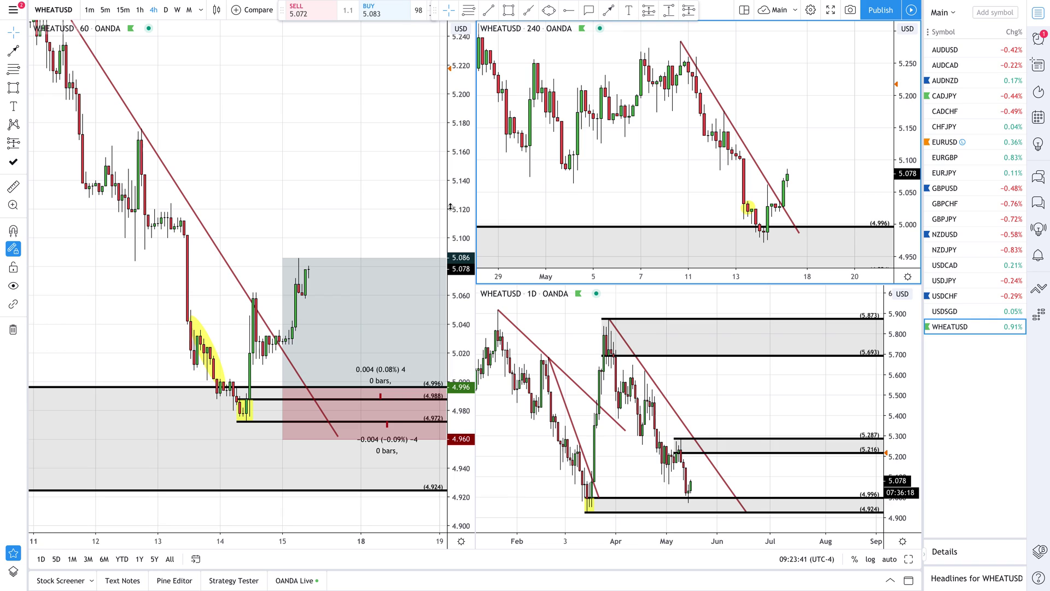